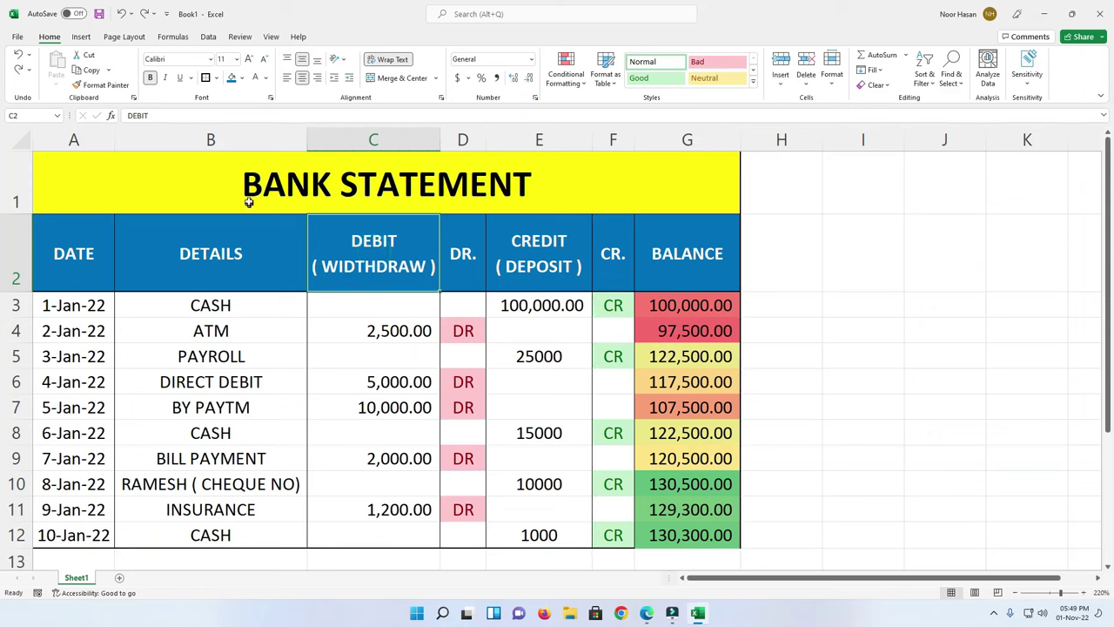
Step: Review the existing statement: headers, descriptions, debit and credit totals, and the G12 balance formula
{"action": "mouse_move", "coordinate": [438, 180]}
{"action": "left_mouse_down"}
{"action": "mouse_move", "coordinate": [407, 435]}
{"action": "mouse_move", "coordinate": [415, 531]}
{"action": "left_mouse_up"}
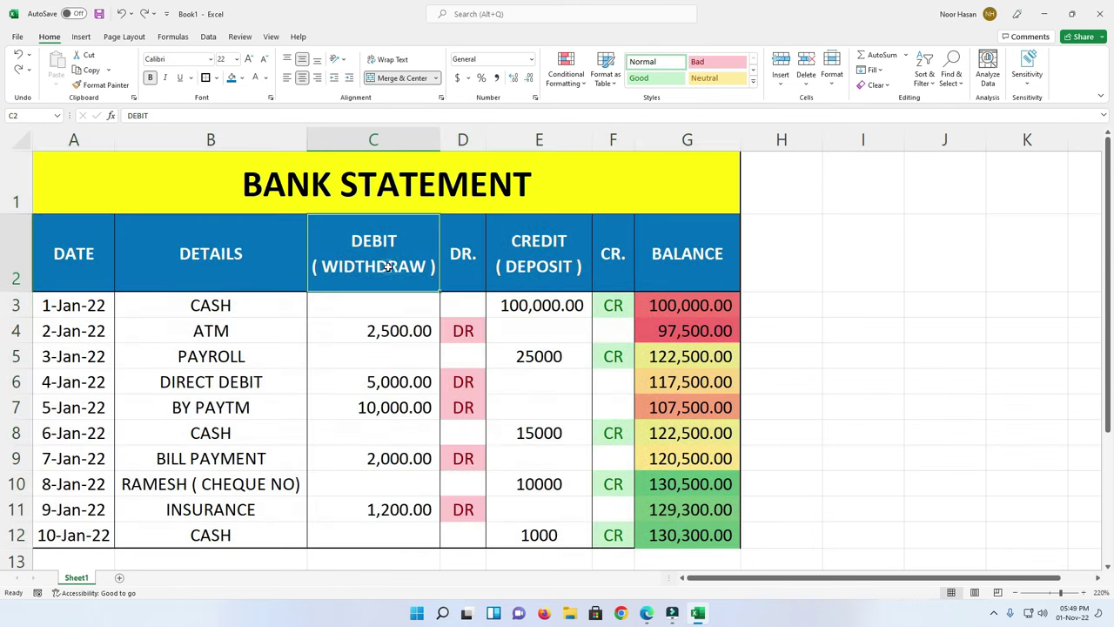
{"action": "left_click", "coordinate": [374, 266]}
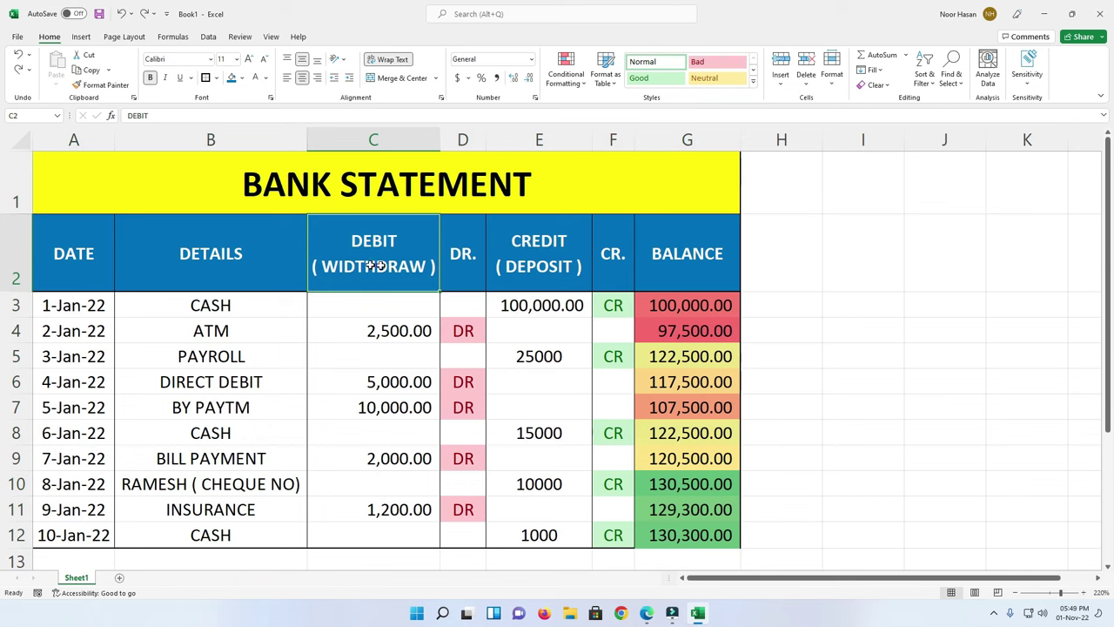
{"action": "left_click_drag", "start_coordinate": [211, 304], "coordinate": [217, 529]}
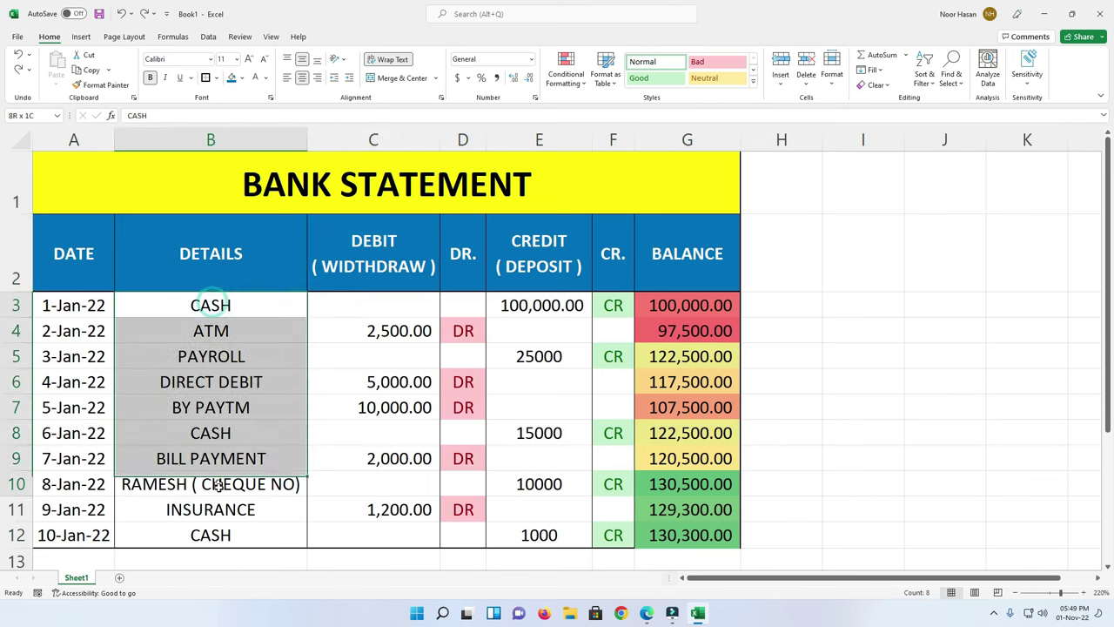
{"action": "left_click_drag", "start_coordinate": [392, 327], "coordinate": [406, 509]}
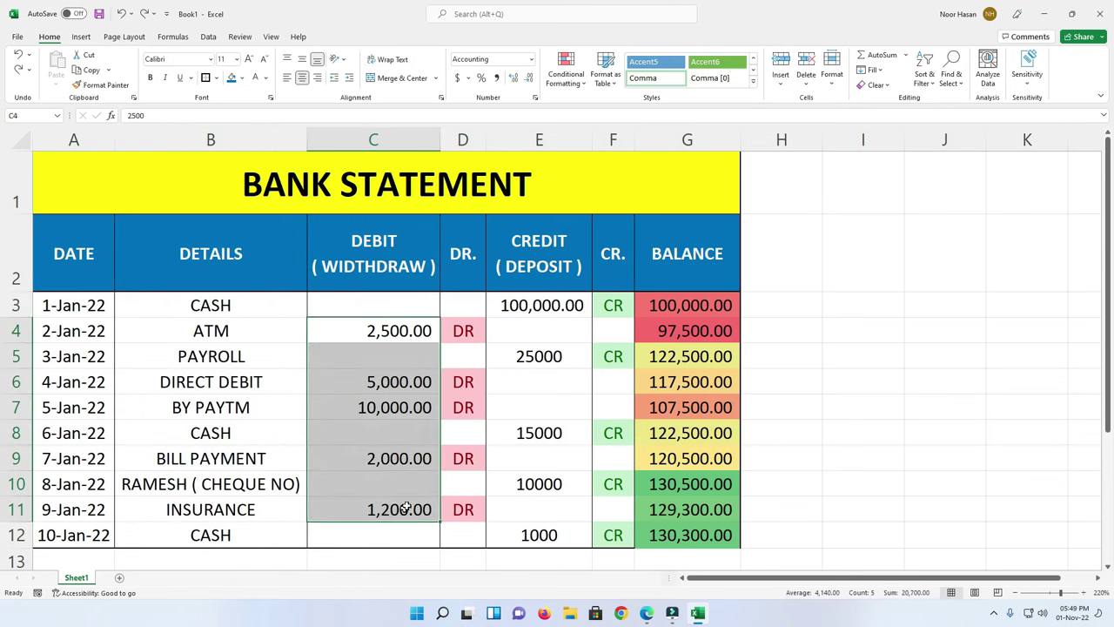
{"action": "left_click_drag", "start_coordinate": [531, 307], "coordinate": [540, 529]}
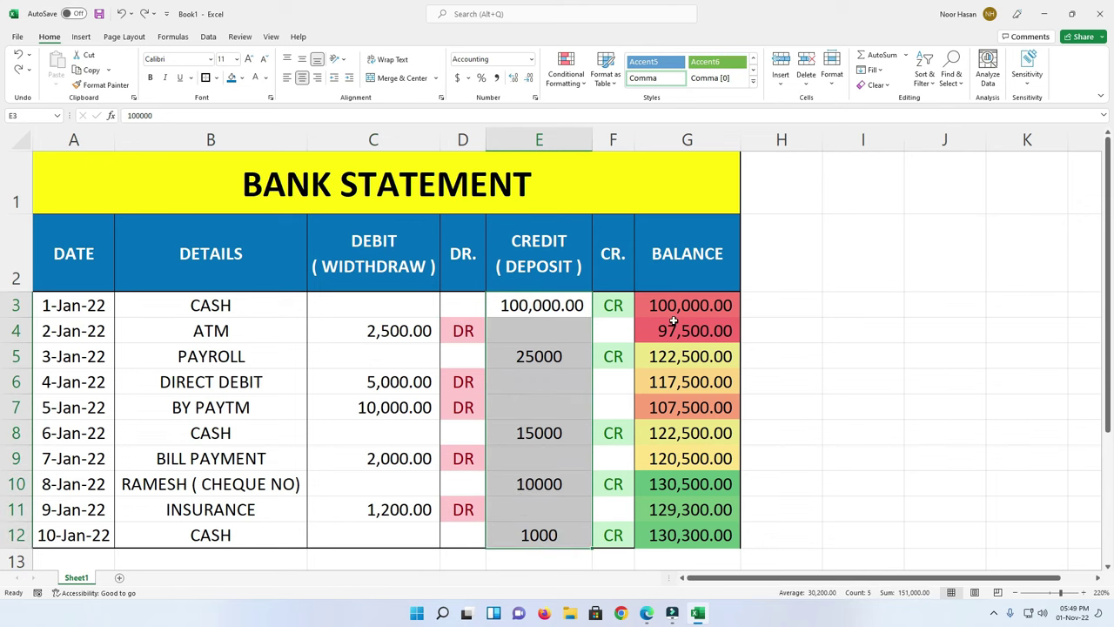
{"action": "left_click", "coordinate": [677, 535]}
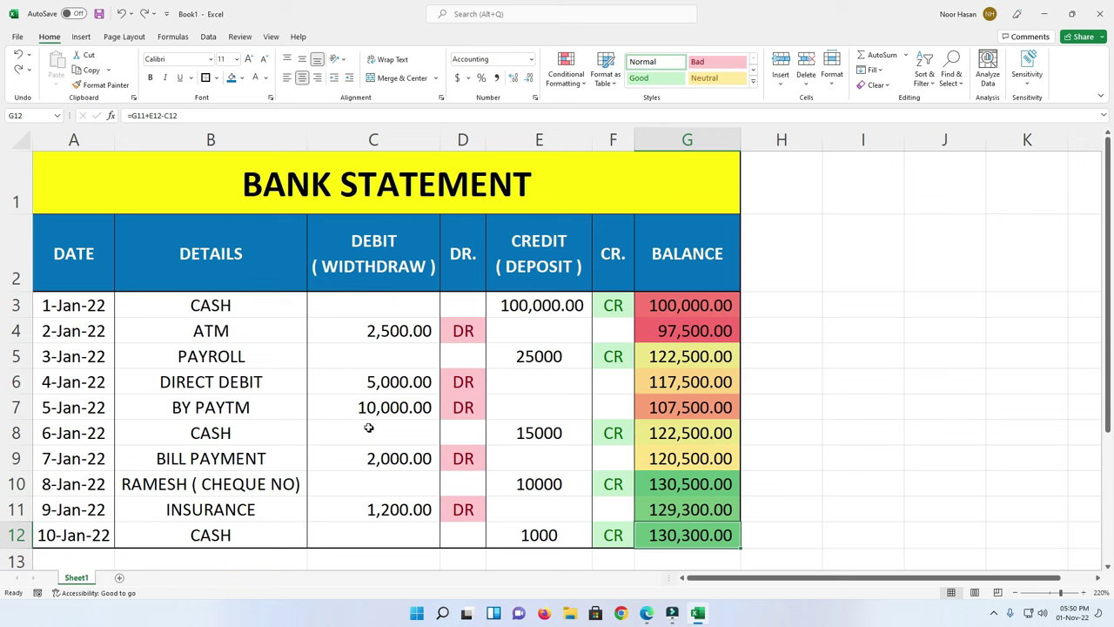
Step: Inspect the DR flag formula in D4 and the CR flag formula in F3 without changing them
{"action": "left_click", "coordinate": [465, 332]}
{"action": "double_click", "coordinate": [465, 333]}
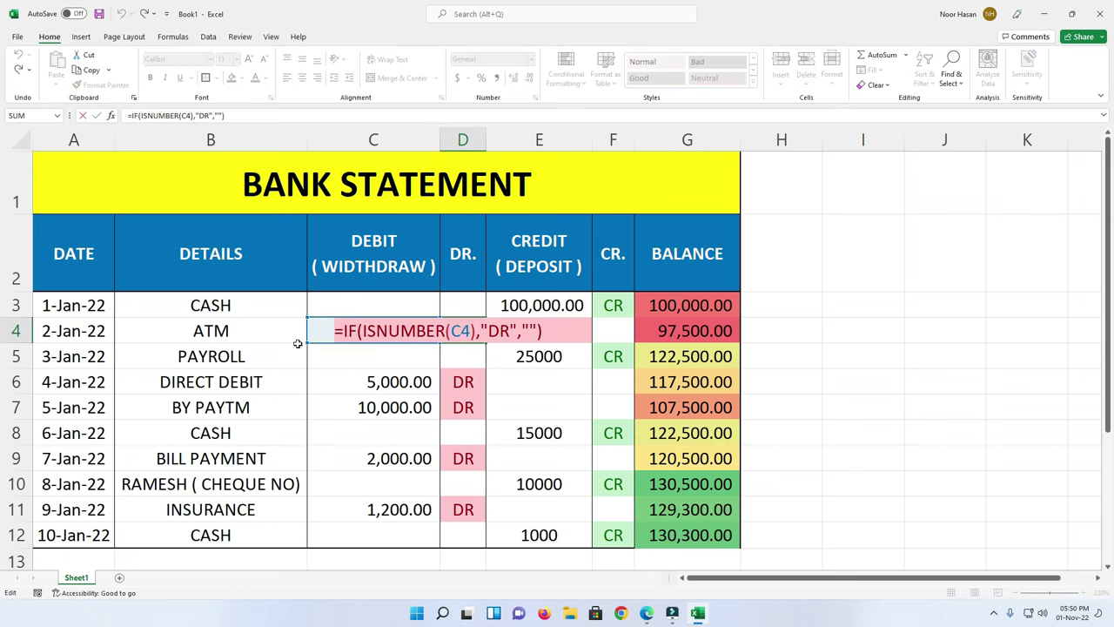
{"action": "key", "text": "Escape"}
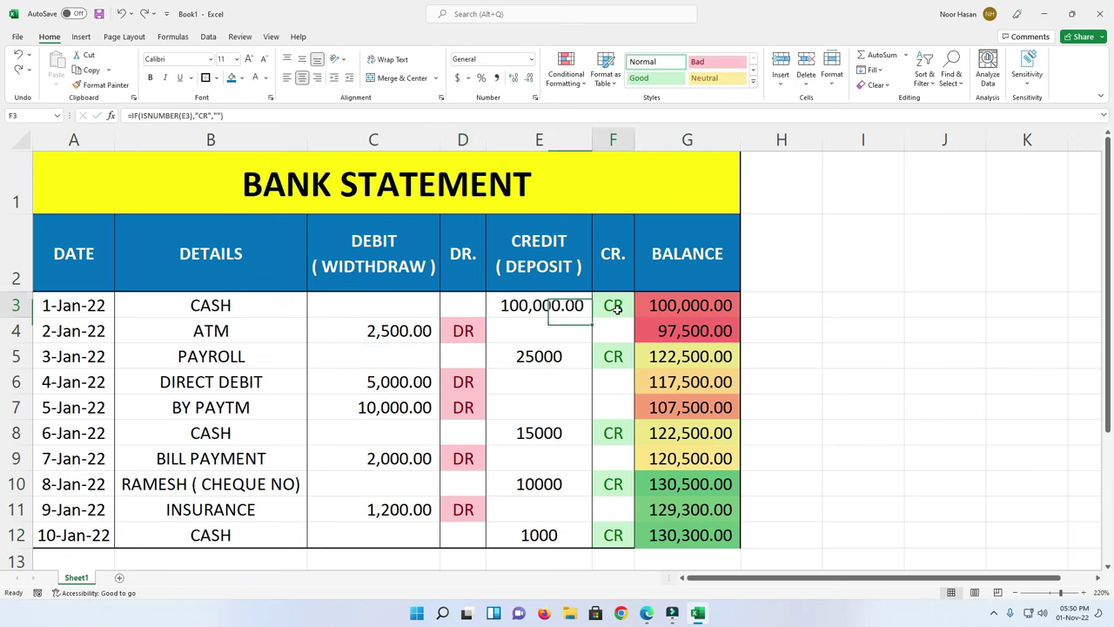
{"action": "double_click", "coordinate": [614, 305]}
{"action": "key", "text": "Escape"}
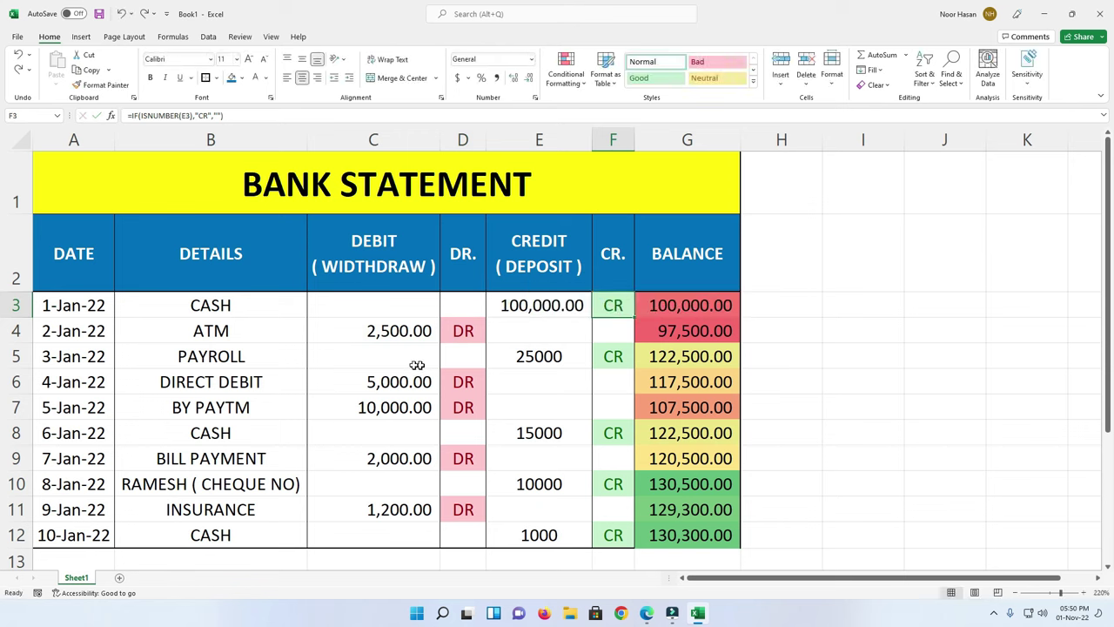
Step: Clear and restore the C4 debit and E5 credit to show balances recalculating, ending on G12
{"action": "left_click", "coordinate": [372, 330]}
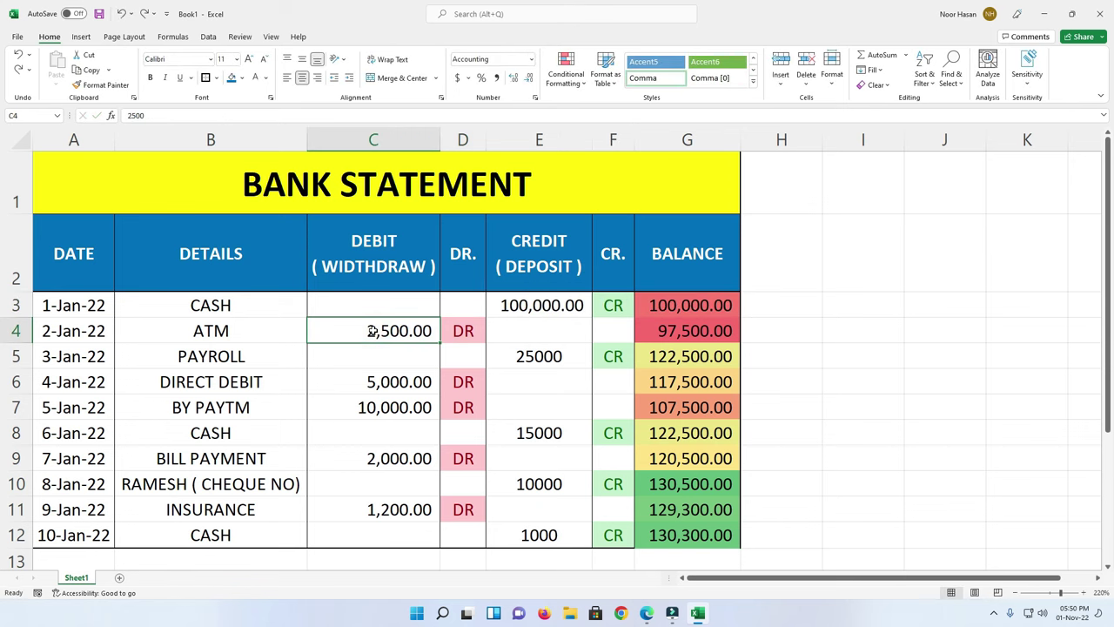
{"action": "key", "text": "Delete"}
{"action": "key", "text": "ctrl+z"}
{"action": "left_click", "coordinate": [542, 357]}
{"action": "key", "text": "Delete"}
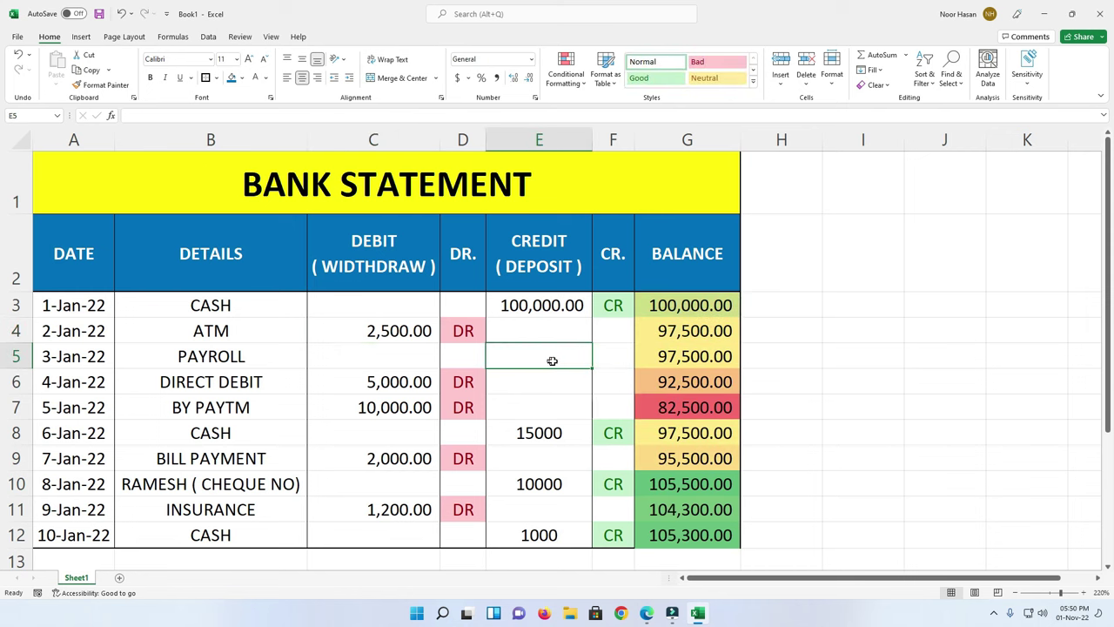
{"action": "key", "text": "ctrl+z"}
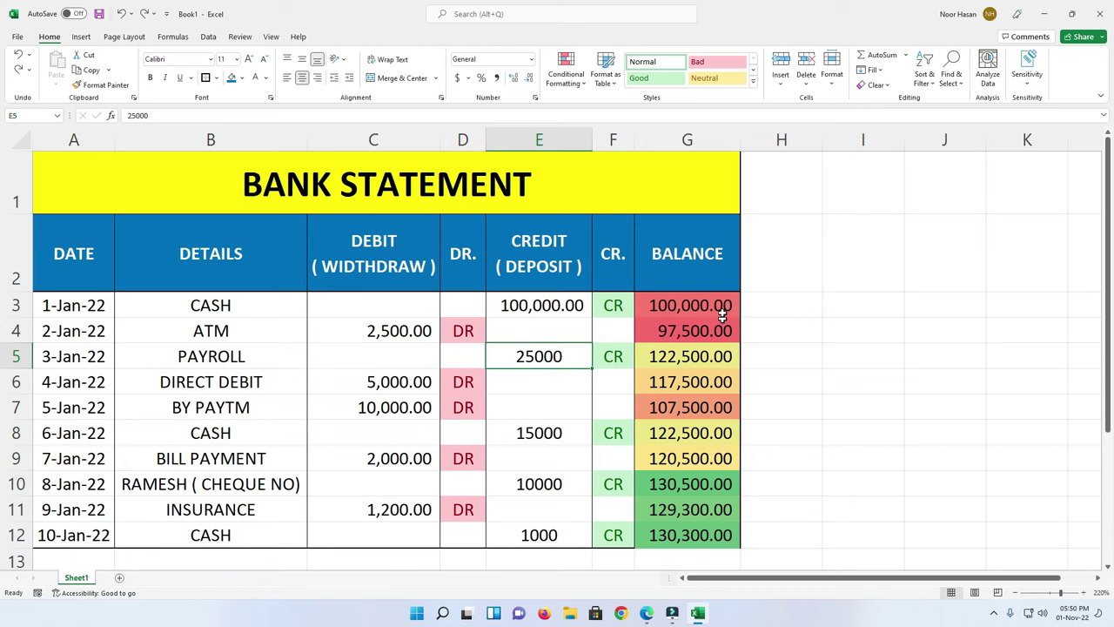
{"action": "left_click", "coordinate": [683, 541]}
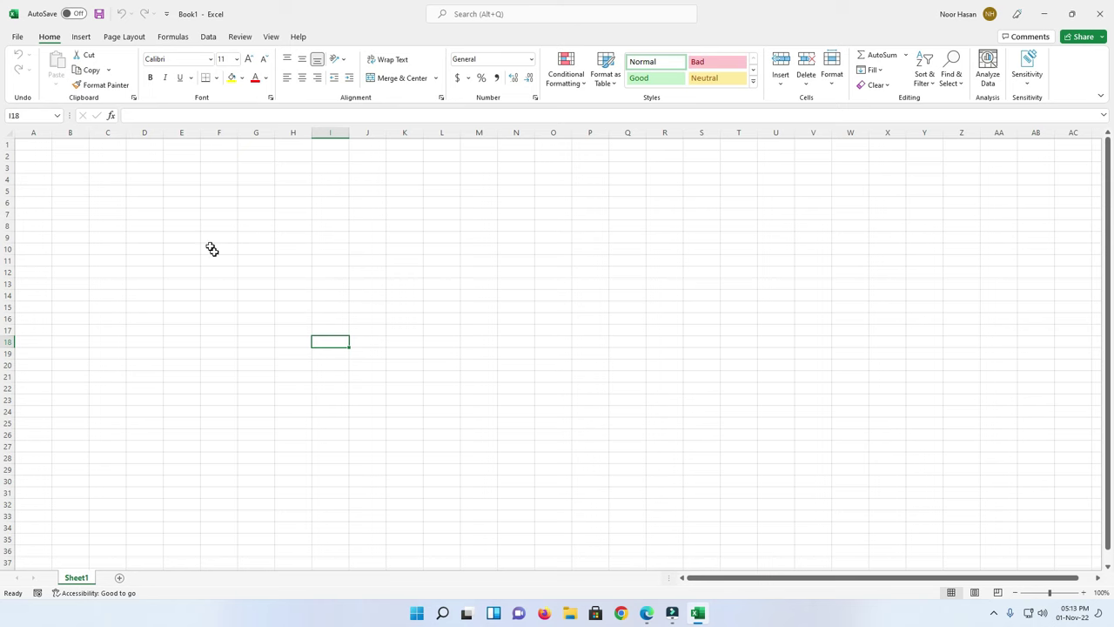
Step: Zoom the blank worksheet in to 250%
{"action": "left_click", "coordinate": [1085, 593]}
{"action": "left_click", "coordinate": [1084, 593]}
{"action": "left_click", "coordinate": [1084, 592]}
{"action": "left_click", "coordinate": [1084, 593]}
{"action": "left_click", "coordinate": [1085, 593]}
{"action": "left_click", "coordinate": [1085, 593]}
{"action": "left_click", "coordinate": [1085, 593]}
{"action": "left_click", "coordinate": [1085, 593]}
{"action": "left_click", "coordinate": [1085, 593]}
{"action": "scroll", "coordinate": [246, 344], "scroll_direction": "up", "scroll_amount": 2}
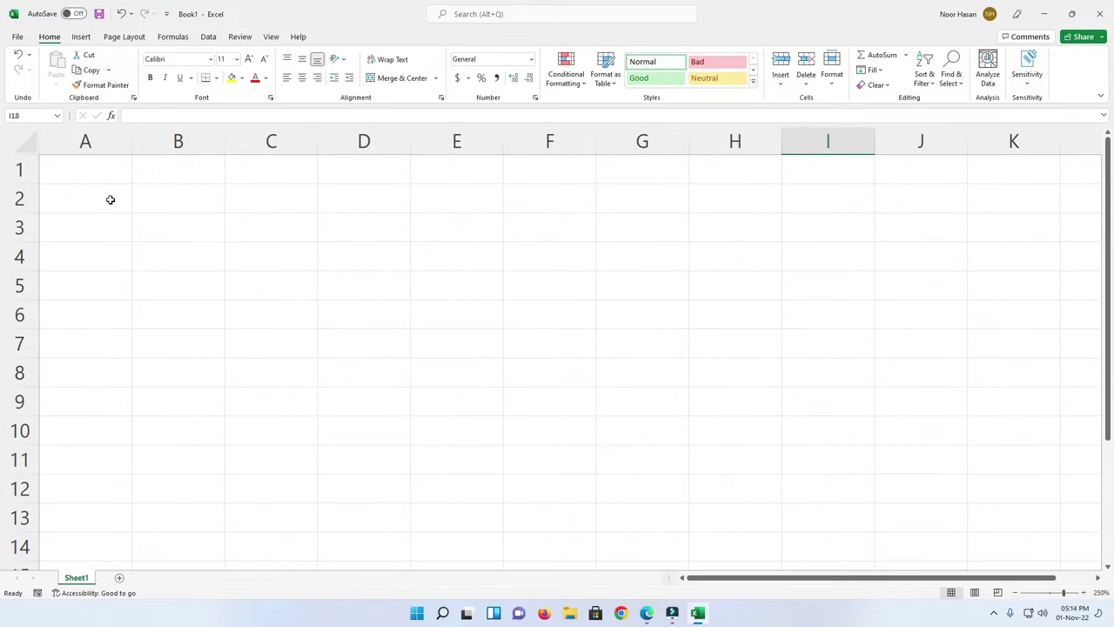
Step: Merge and center A1:G1, make row 1 taller, and enter the title BANK STATEMENT
{"action": "mouse_move", "coordinate": [104, 176]}
{"action": "left_mouse_down"}
{"action": "mouse_move", "coordinate": [374, 165]}
{"action": "mouse_move", "coordinate": [663, 174]}
{"action": "left_mouse_up"}
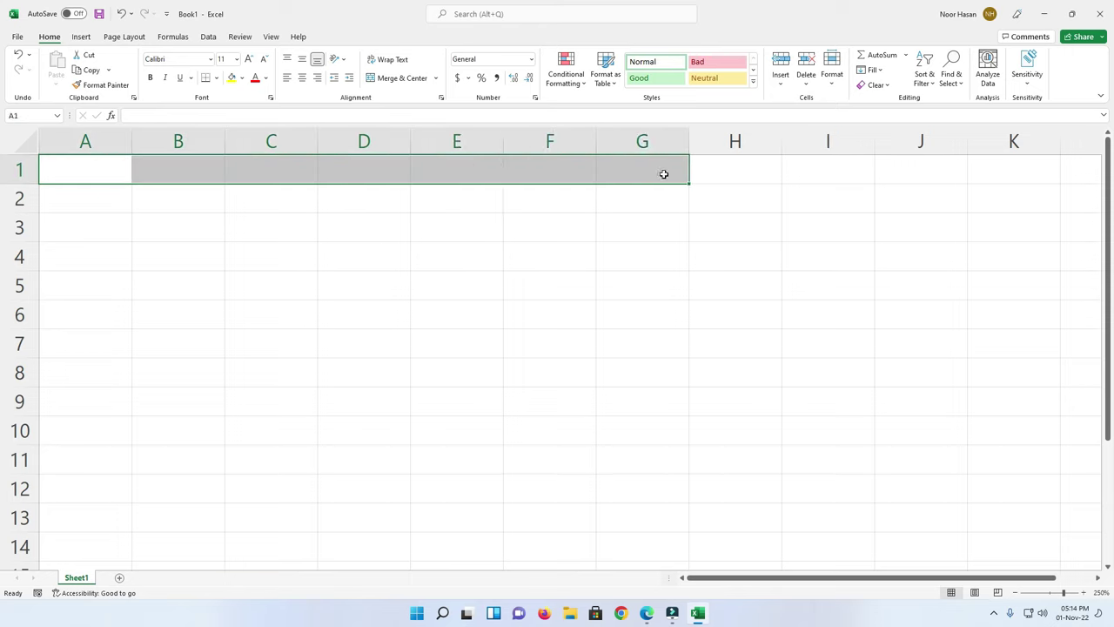
{"action": "left_click", "coordinate": [81, 176]}
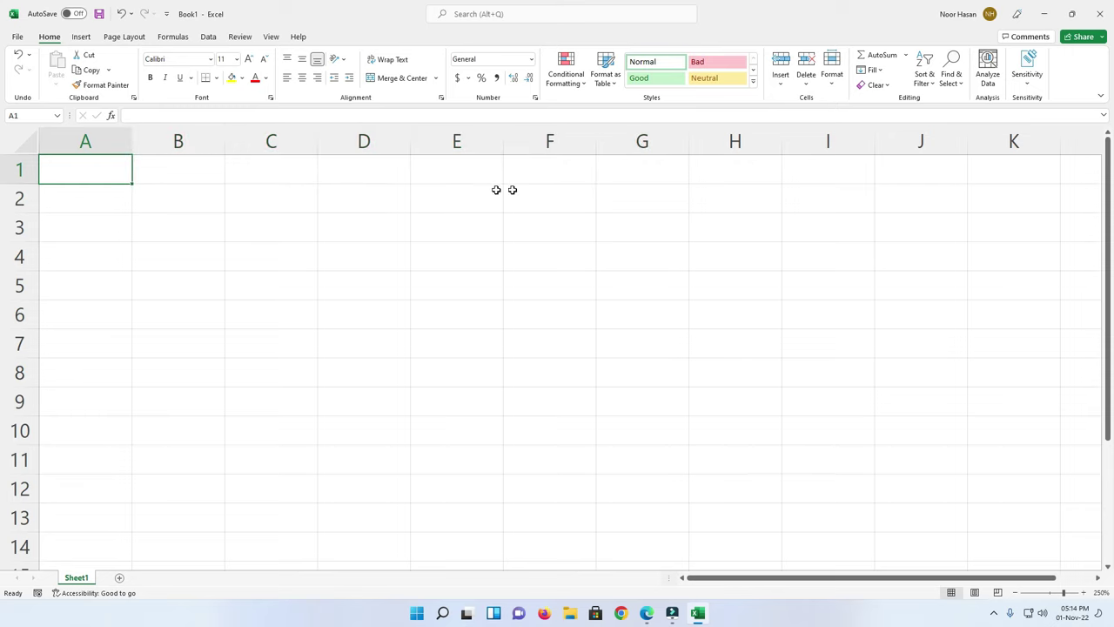
{"action": "left_click", "coordinate": [637, 175]}
{"action": "left_click", "coordinate": [637, 175]}
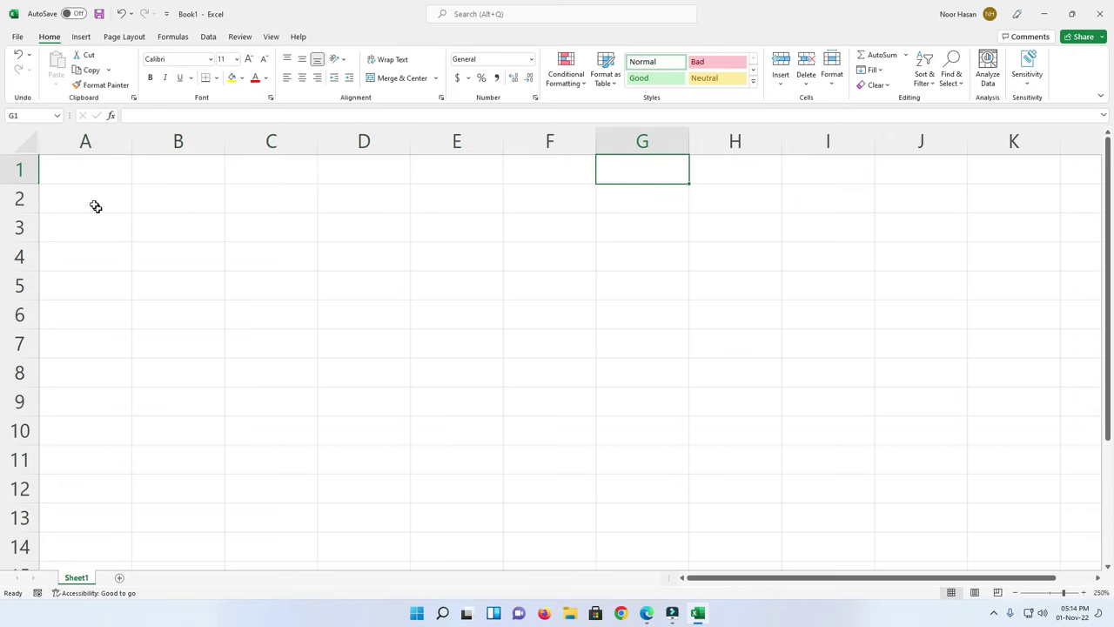
{"action": "left_click_drag", "start_coordinate": [78, 168], "coordinate": [649, 171]}
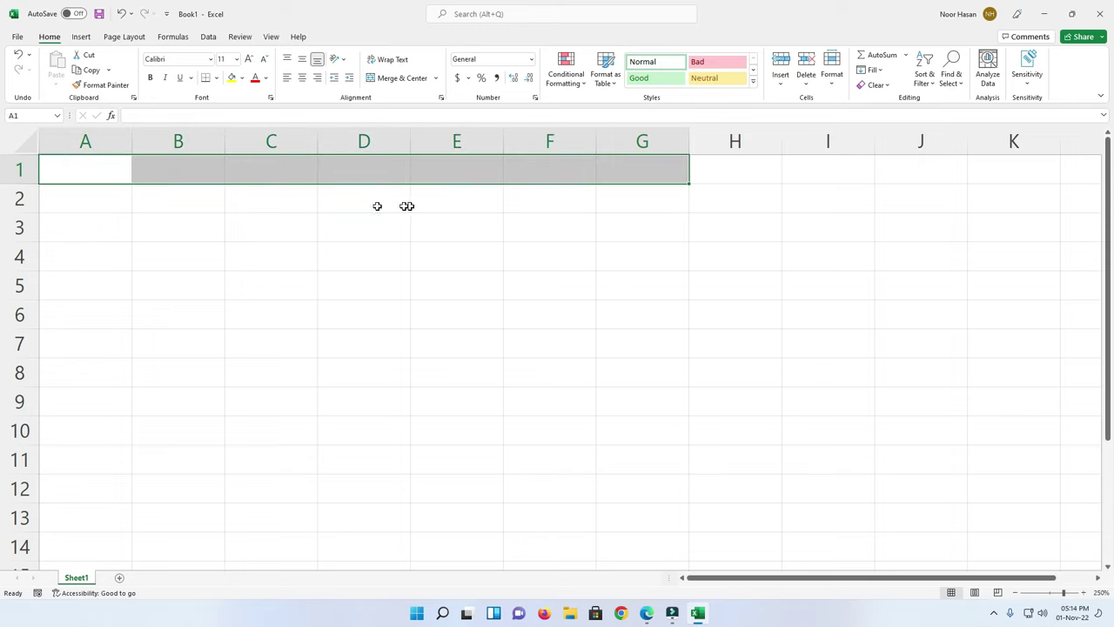
{"action": "left_click", "coordinate": [403, 80]}
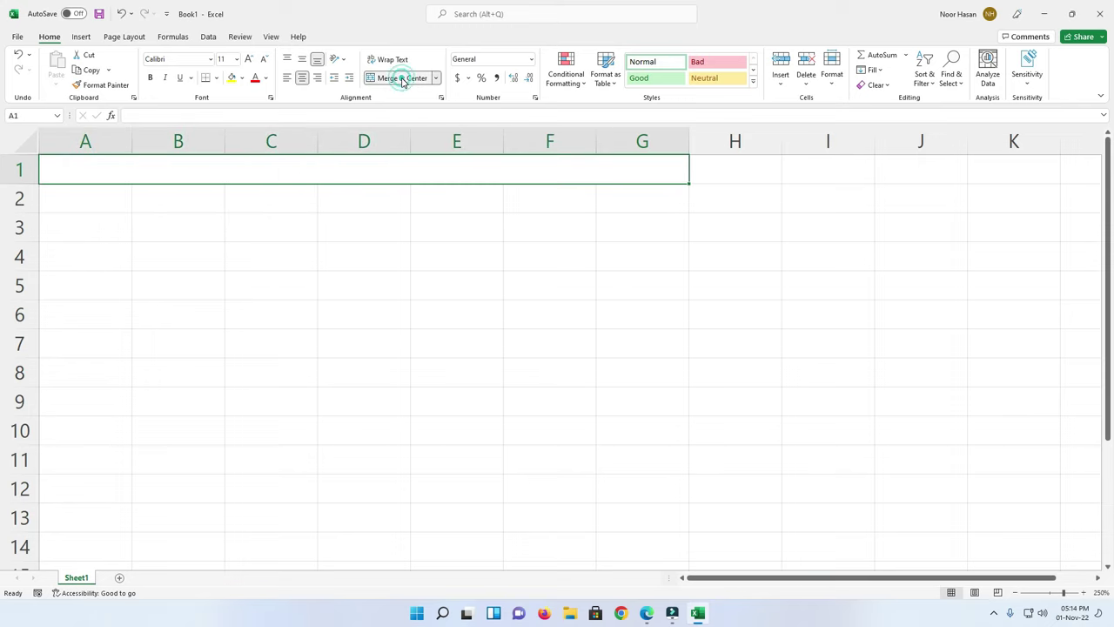
{"action": "left_click_drag", "start_coordinate": [21, 184], "coordinate": [21, 227]}
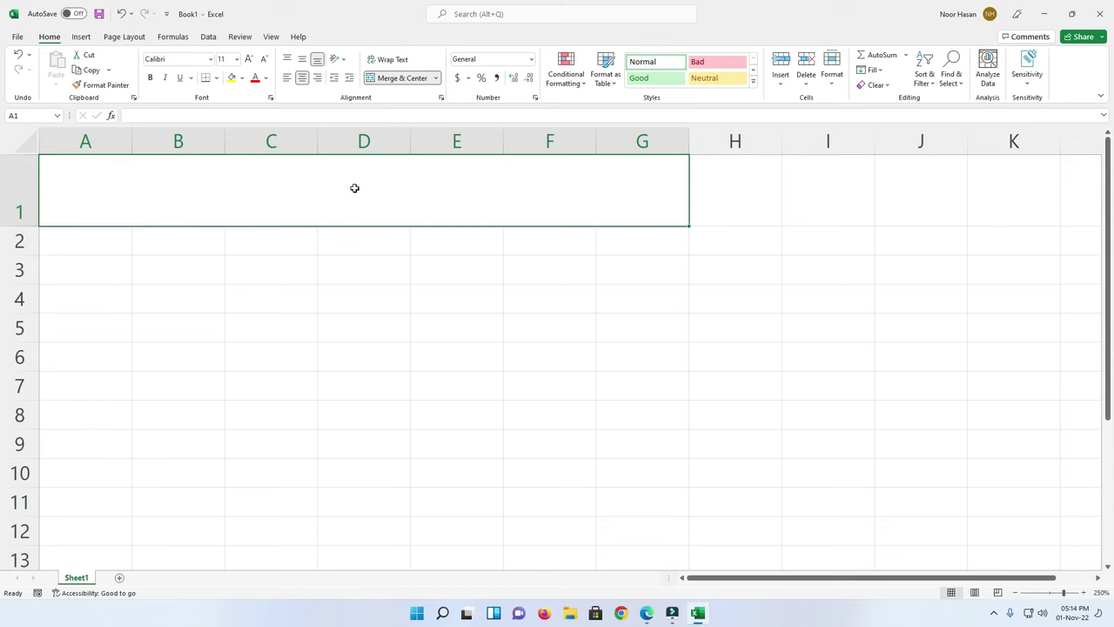
{"action": "type", "text": "BANK STATEMENT"}
{"action": "key", "text": "Return"}
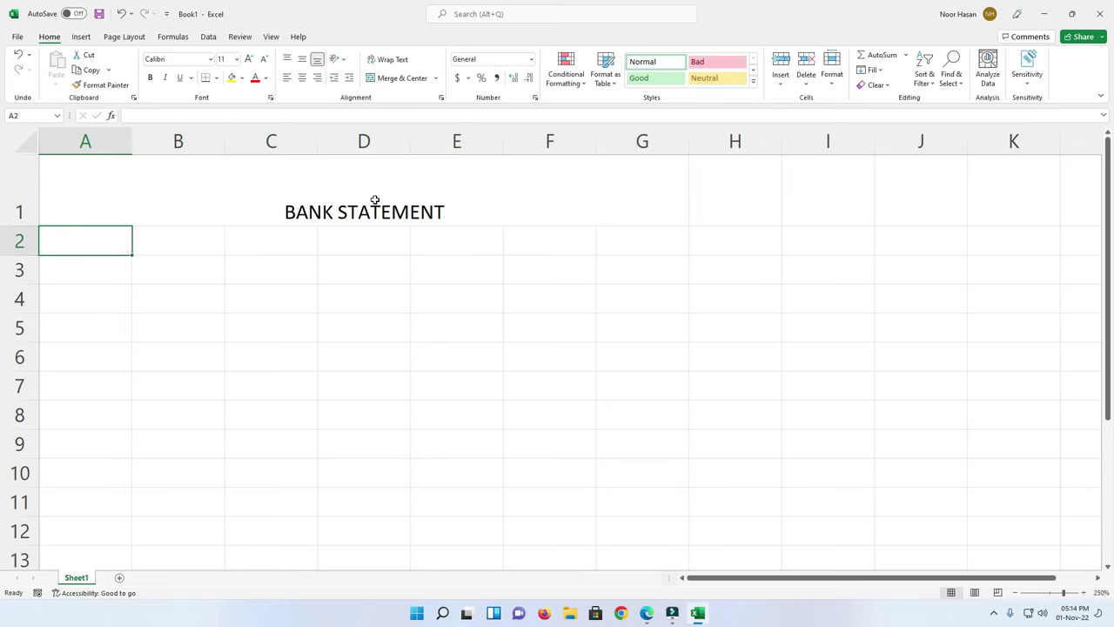
Step: Make the title middle-aligned, size 22 and bold, with all borders and yellow fill
{"action": "left_click", "coordinate": [374, 200]}
{"action": "left_click", "coordinate": [300, 61]}
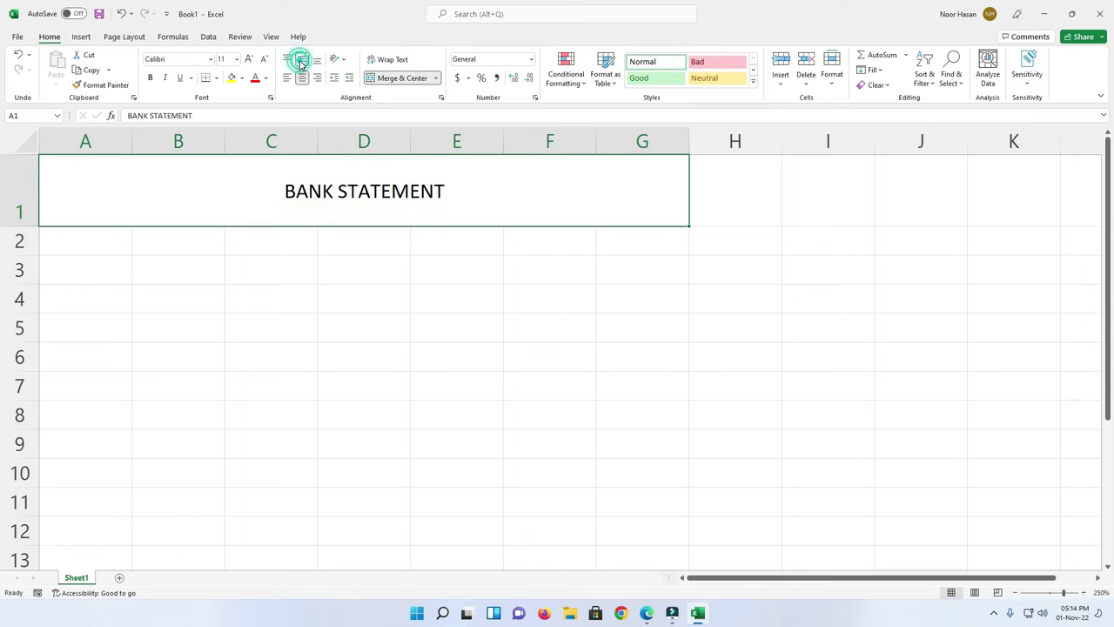
{"action": "left_click", "coordinate": [248, 60]}
{"action": "left_click", "coordinate": [248, 59]}
{"action": "left_click", "coordinate": [248, 59]}
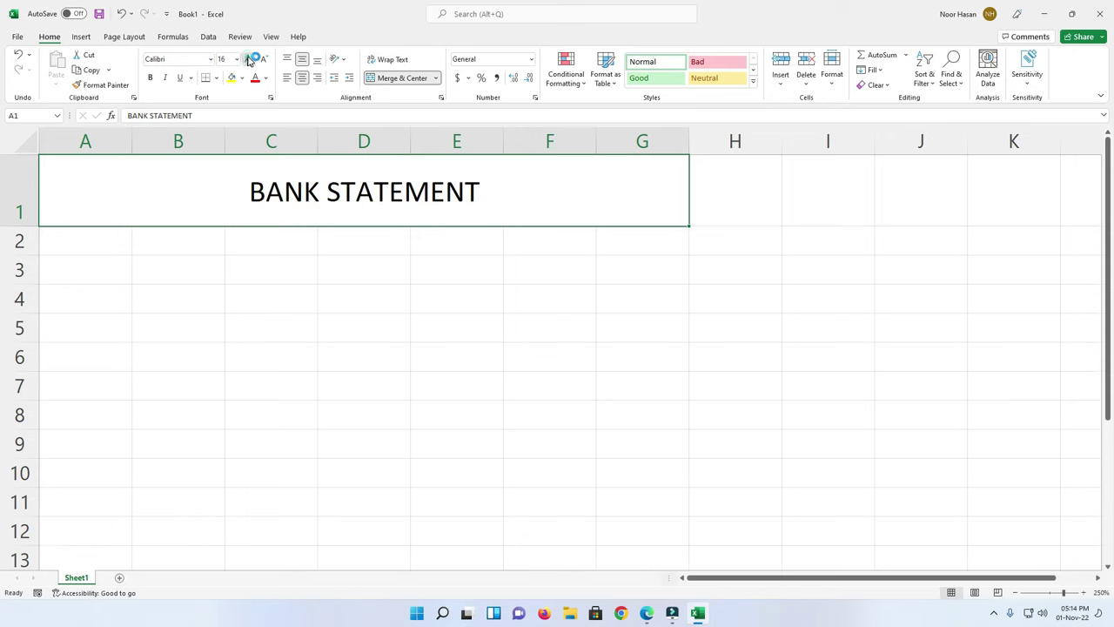
{"action": "left_click", "coordinate": [248, 59]}
{"action": "left_click", "coordinate": [249, 59]}
{"action": "left_click", "coordinate": [248, 59]}
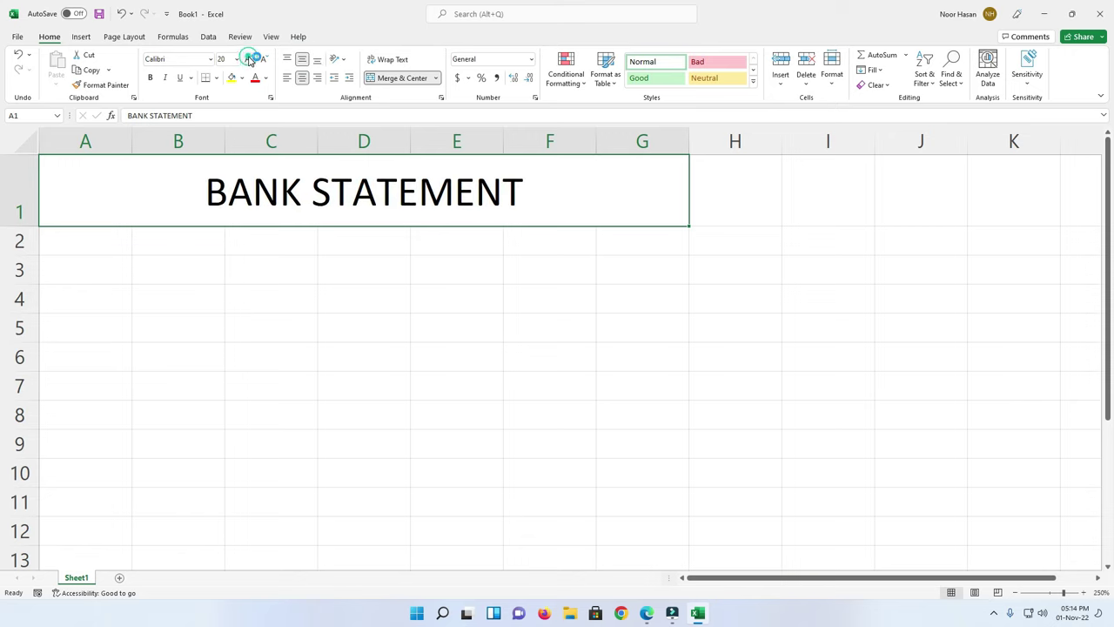
{"action": "left_click", "coordinate": [149, 78]}
{"action": "left_click", "coordinate": [215, 78]}
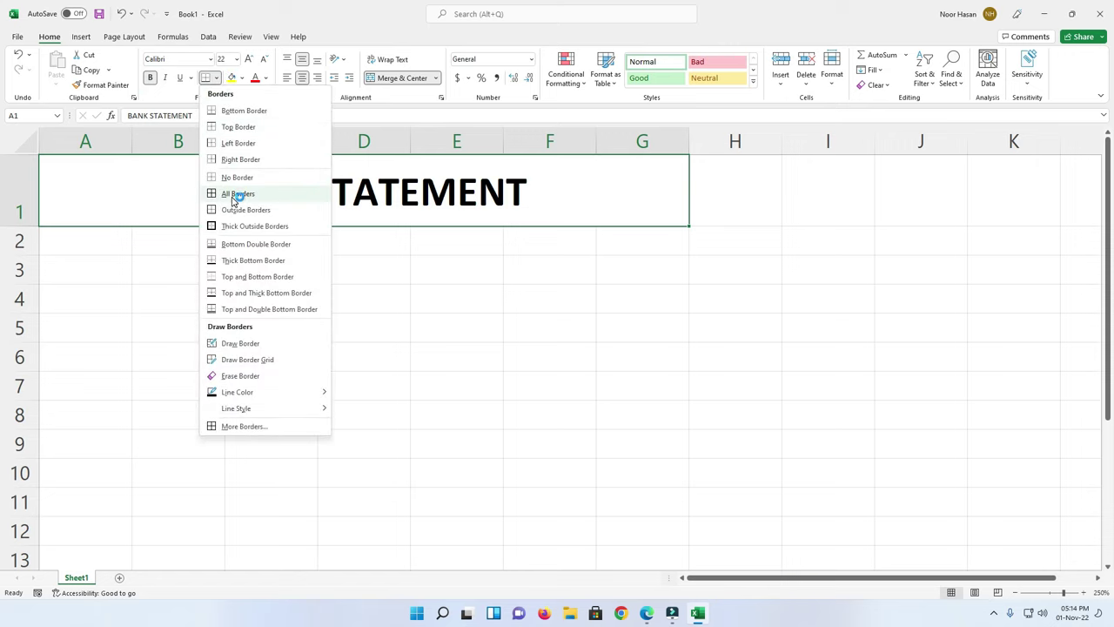
{"action": "left_click", "coordinate": [234, 199]}
{"action": "left_click", "coordinate": [243, 78]}
{"action": "left_click", "coordinate": [259, 188]}
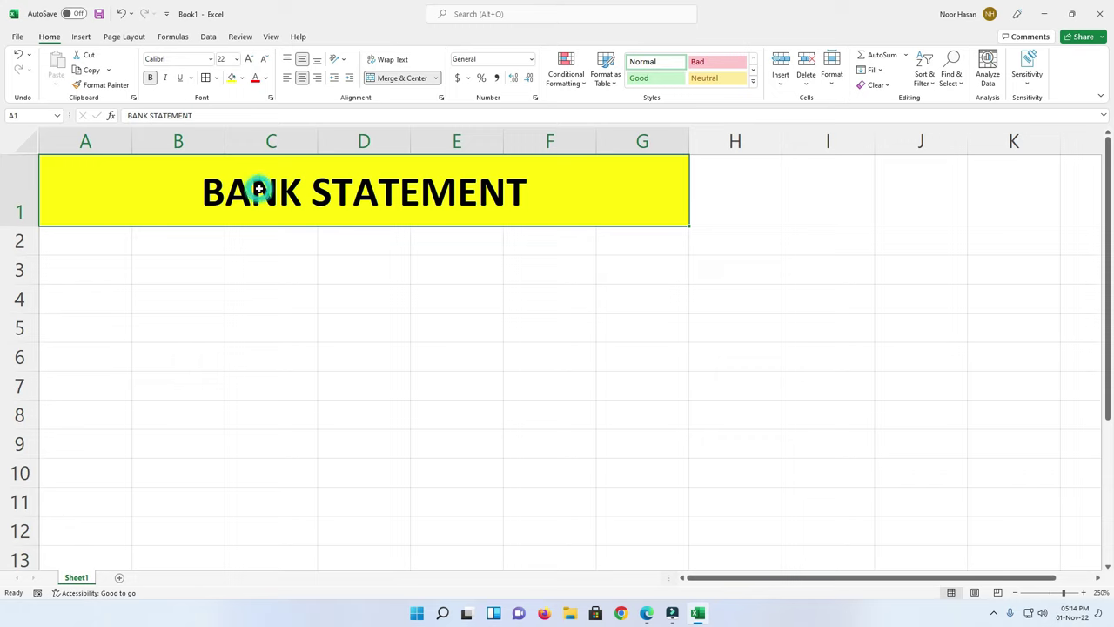
{"action": "left_click_drag", "start_coordinate": [82, 238], "coordinate": [624, 252]}
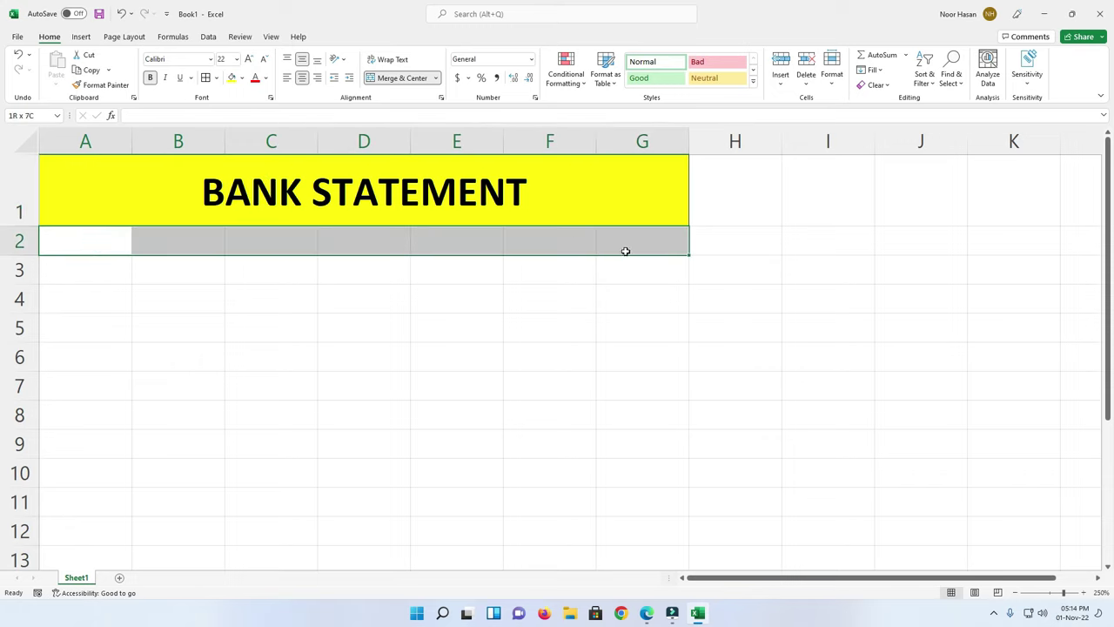
Step: Border the row 2 header cells and enter DATE and DETAILS in A2 and B2
{"action": "left_click", "coordinate": [216, 78]}
{"action": "left_click", "coordinate": [237, 192]}
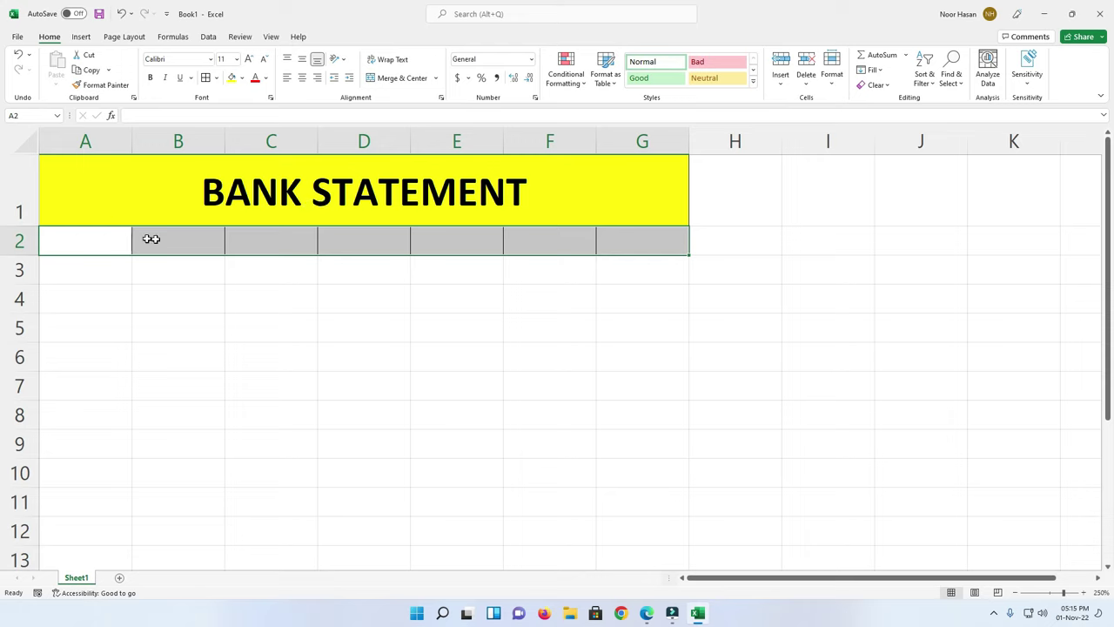
{"action": "left_click", "coordinate": [68, 236]}
{"action": "type", "text": "DATE"}
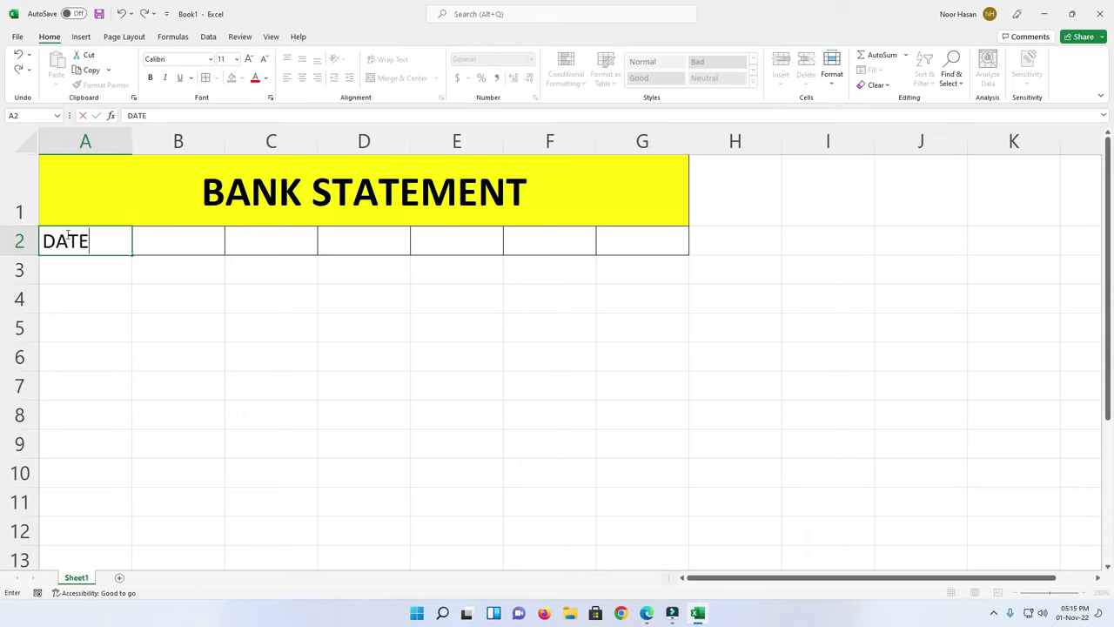
{"action": "key", "text": "Tab"}
{"action": "type", "text": "DETAIL"}
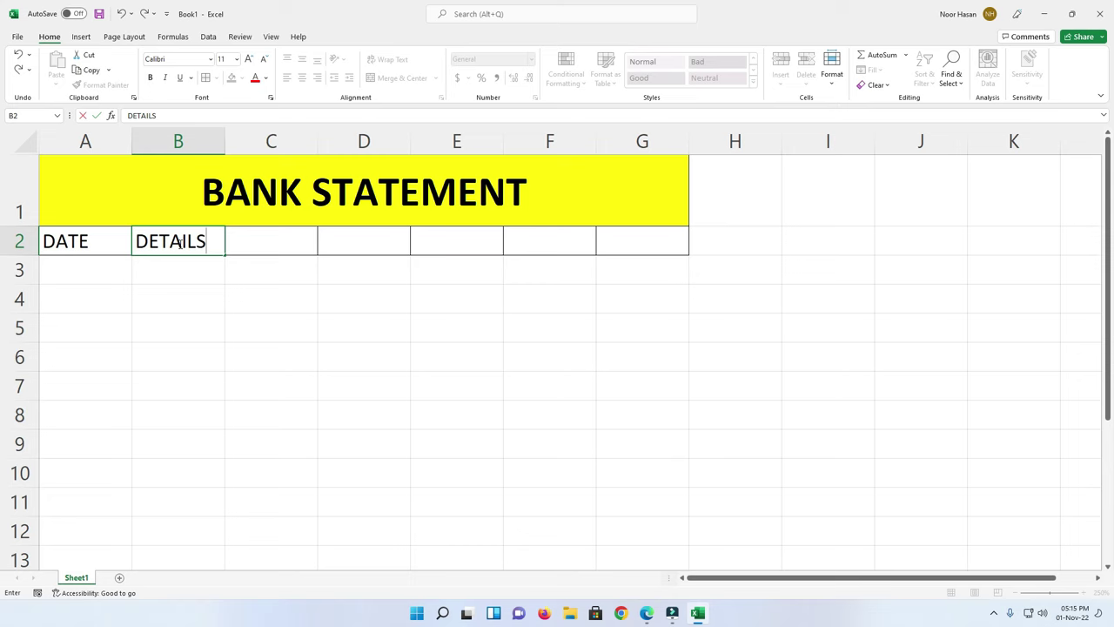
{"action": "key", "text": "Tab"}
Step: Enter the two-line heading DEBIT ( WIDTHDRAW ) in C2
{"action": "type", "text": "DEBIT"}
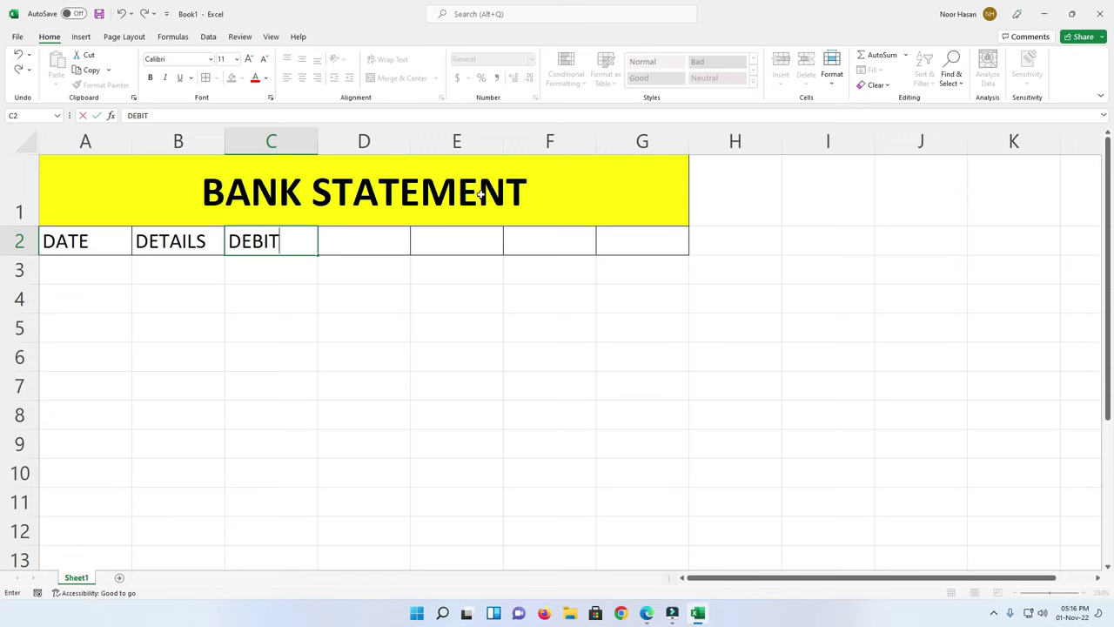
{"action": "key", "text": "alt+Return"}
{"action": "type", "text": "WIDTHDRAW"}
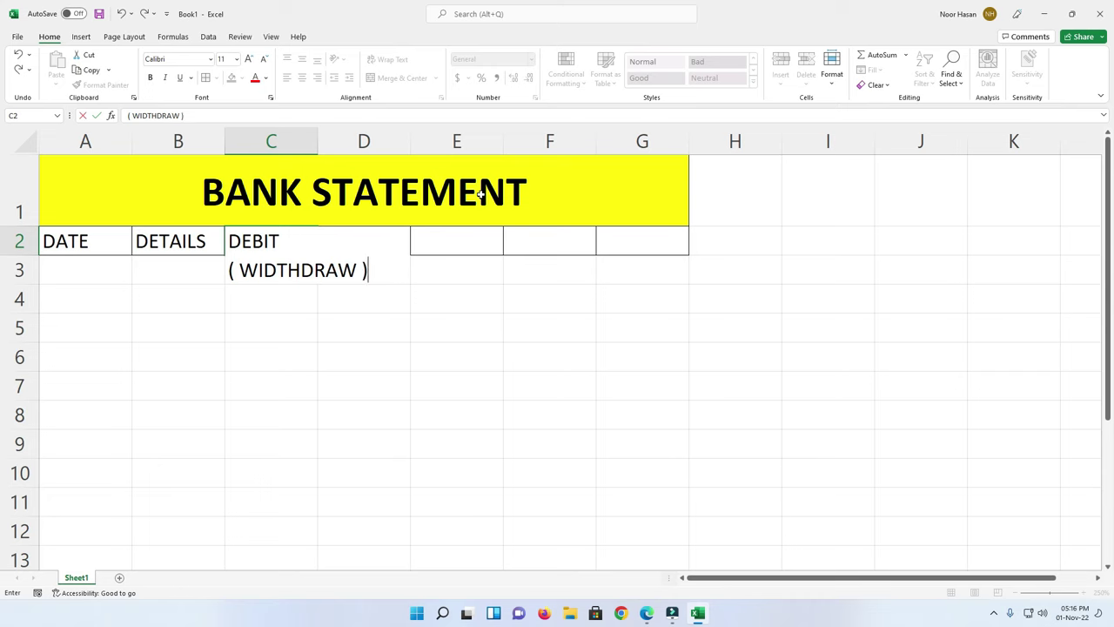
{"action": "key", "text": "Return"}
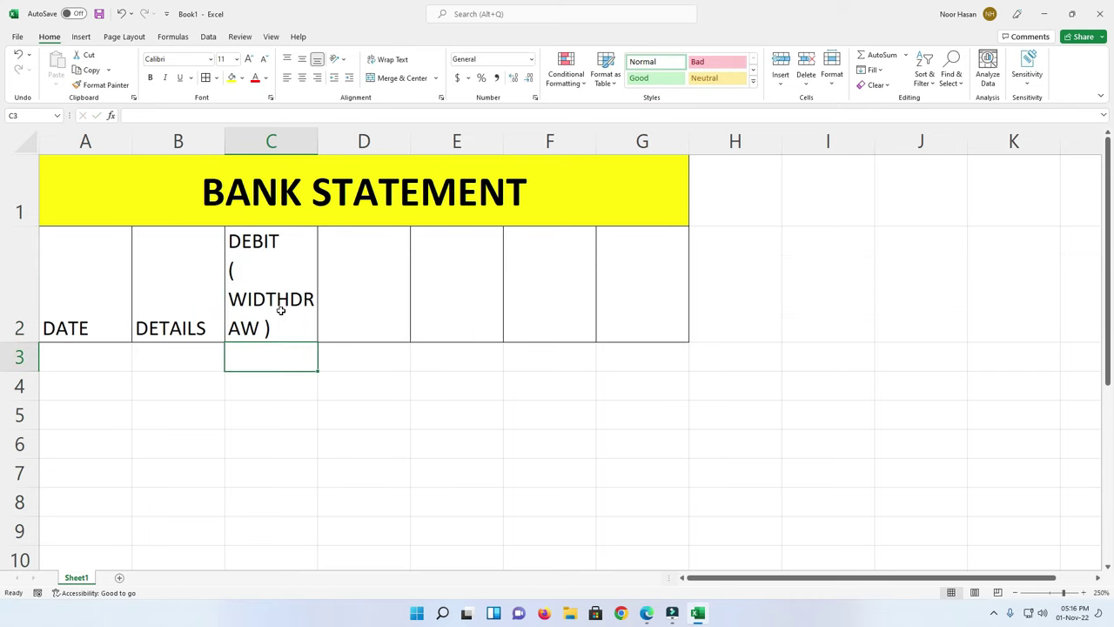
Step: Widen column C to fit its heading and enter DR. in D2
{"action": "left_click_drag", "start_coordinate": [317, 142], "coordinate": [359, 142]}
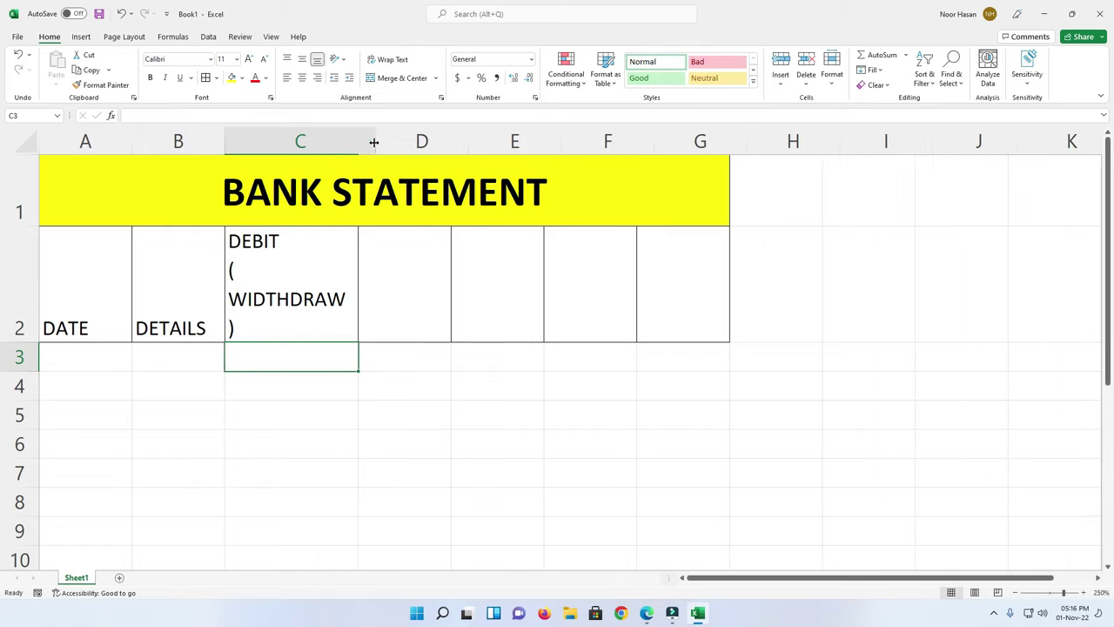
{"action": "left_click_drag", "start_coordinate": [359, 141], "coordinate": [376, 141]}
{"action": "left_click", "coordinate": [296, 287]}
{"action": "left_click", "coordinate": [458, 284]}
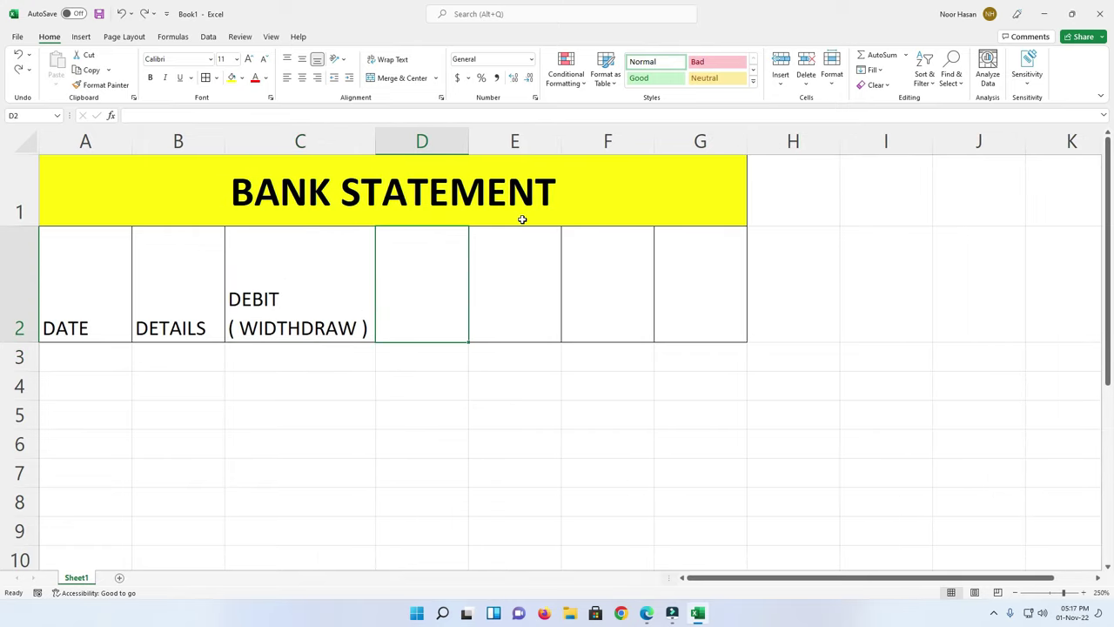
{"action": "type", "text": "DR."}
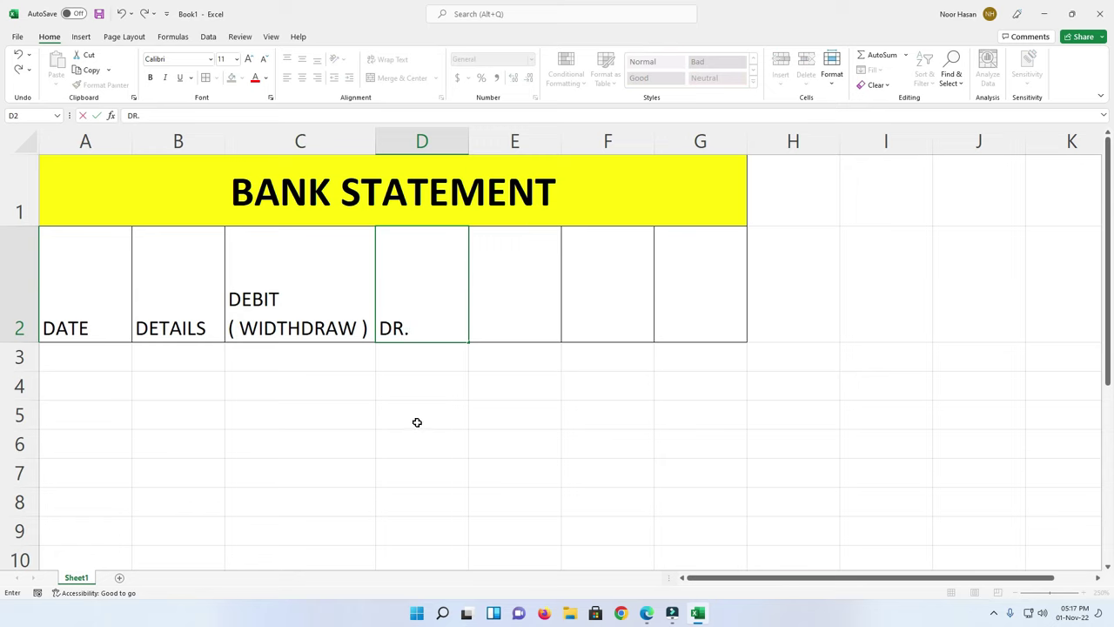
Step: Enter the two-line heading CREDIT ( DEPOSIT ) in E2 and widen column E to fit
{"action": "left_click", "coordinate": [513, 306]}
{"action": "type", "text": "CREDIT"}
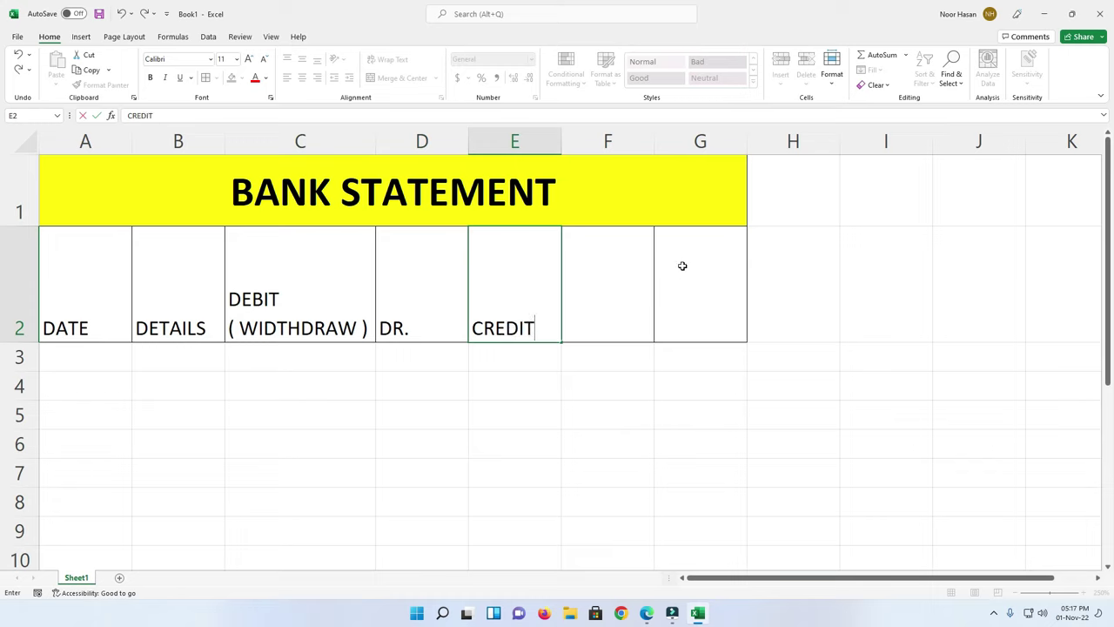
{"action": "key", "text": "alt+Return"}
{"action": "type", "text": "( DEPOSIT"}
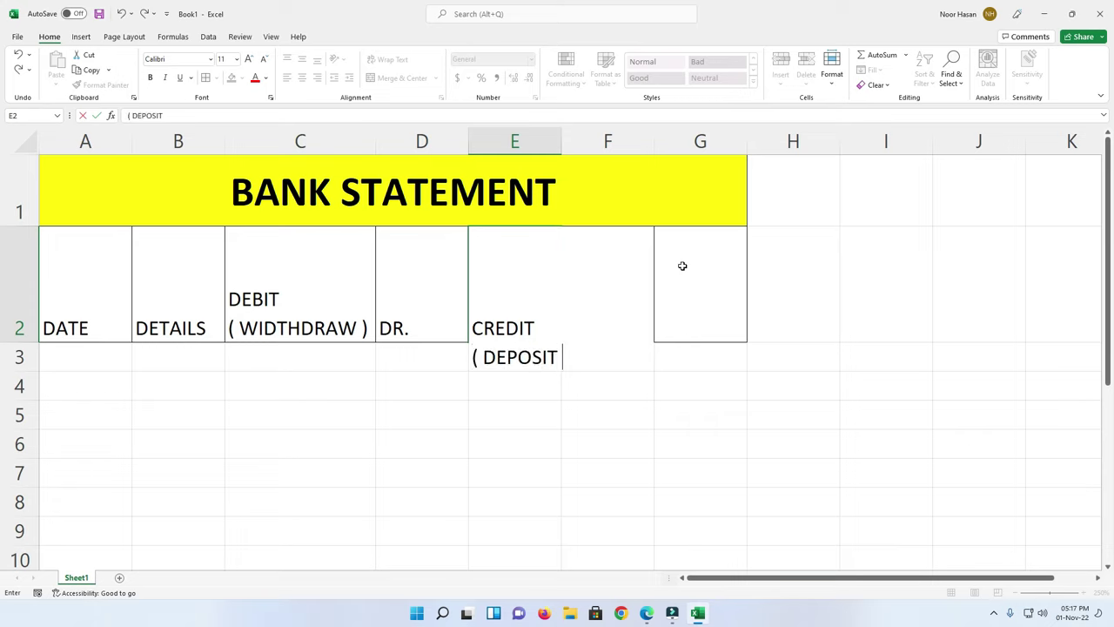
{"action": "key", "text": "Return"}
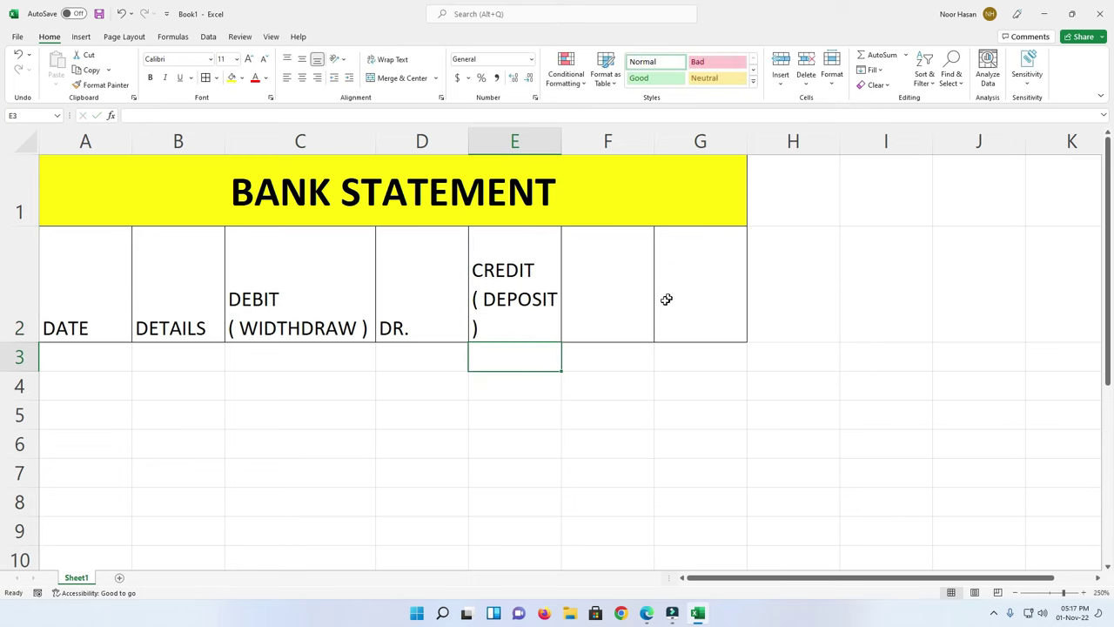
{"action": "left_click_drag", "start_coordinate": [562, 141], "coordinate": [581, 146]}
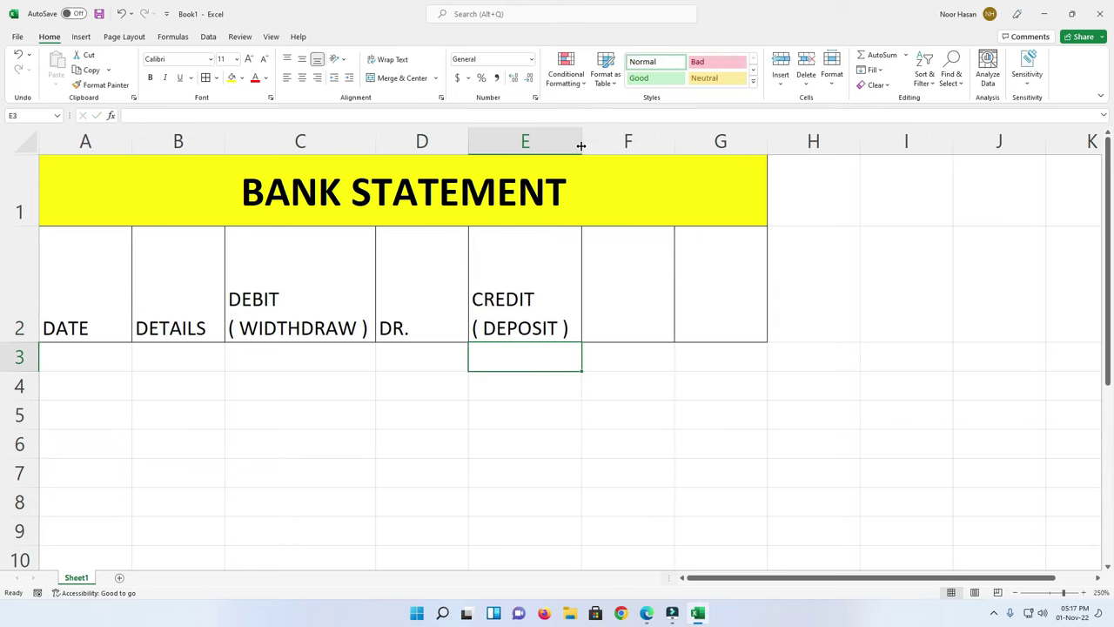
Step: Enter CR. in F2 and BALANCE in G2
{"action": "left_click", "coordinate": [634, 298]}
{"action": "type", "text": "CR."}
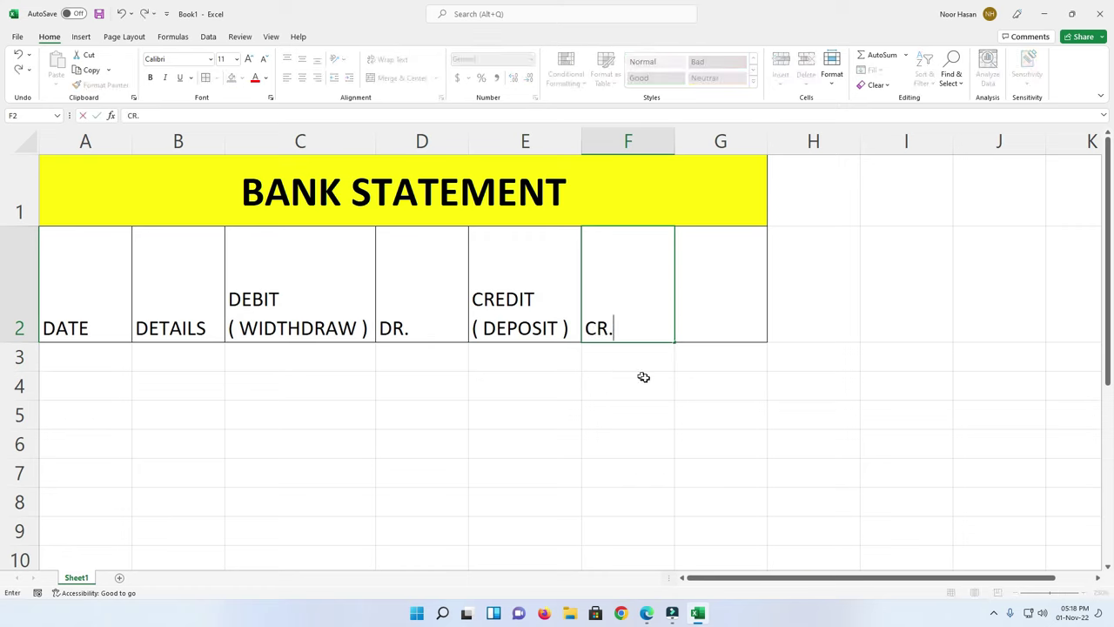
{"action": "left_click", "coordinate": [732, 305]}
{"action": "type", "text": "BALANCE"}
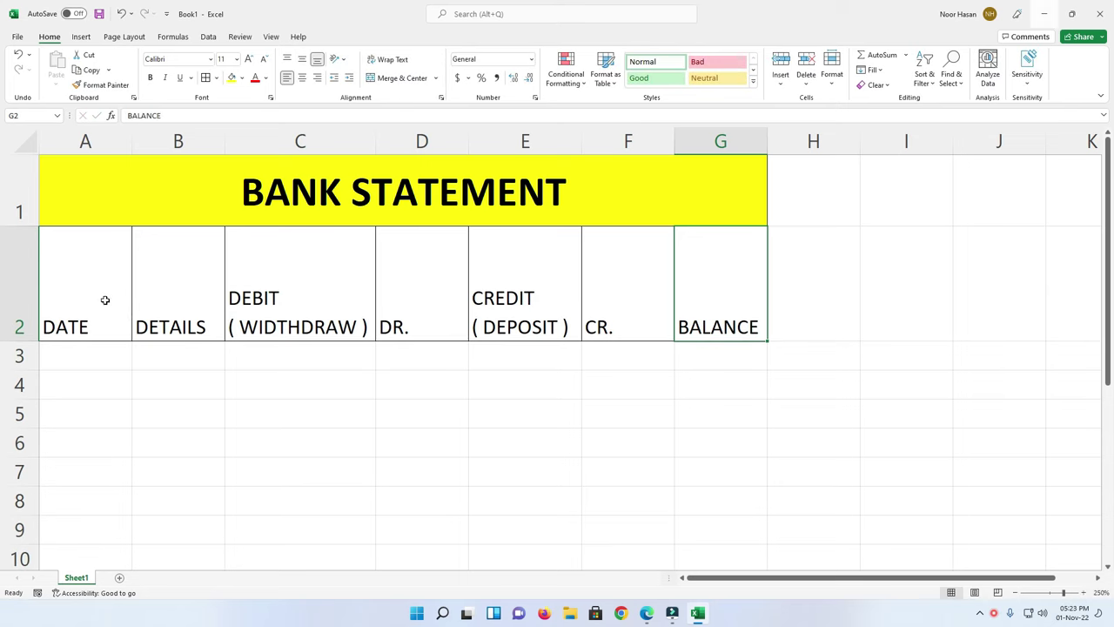
Step: Center and middle-align the A2:G2 headings and autofit row 2's height
{"action": "left_click_drag", "start_coordinate": [105, 301], "coordinate": [719, 296]}
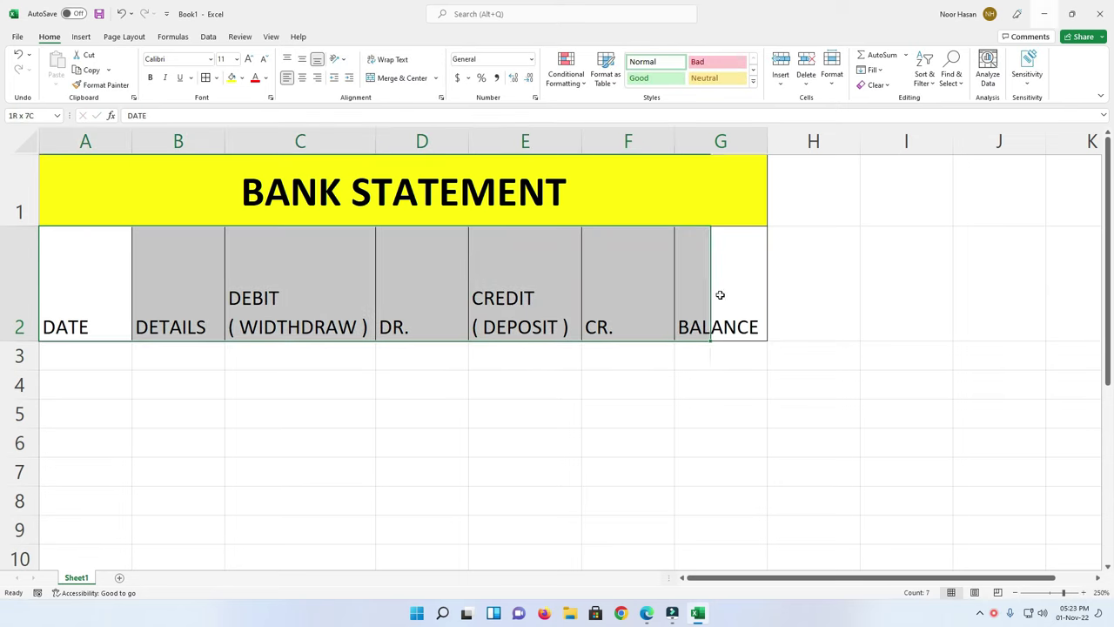
{"action": "left_click", "coordinate": [302, 78]}
{"action": "left_click", "coordinate": [302, 58]}
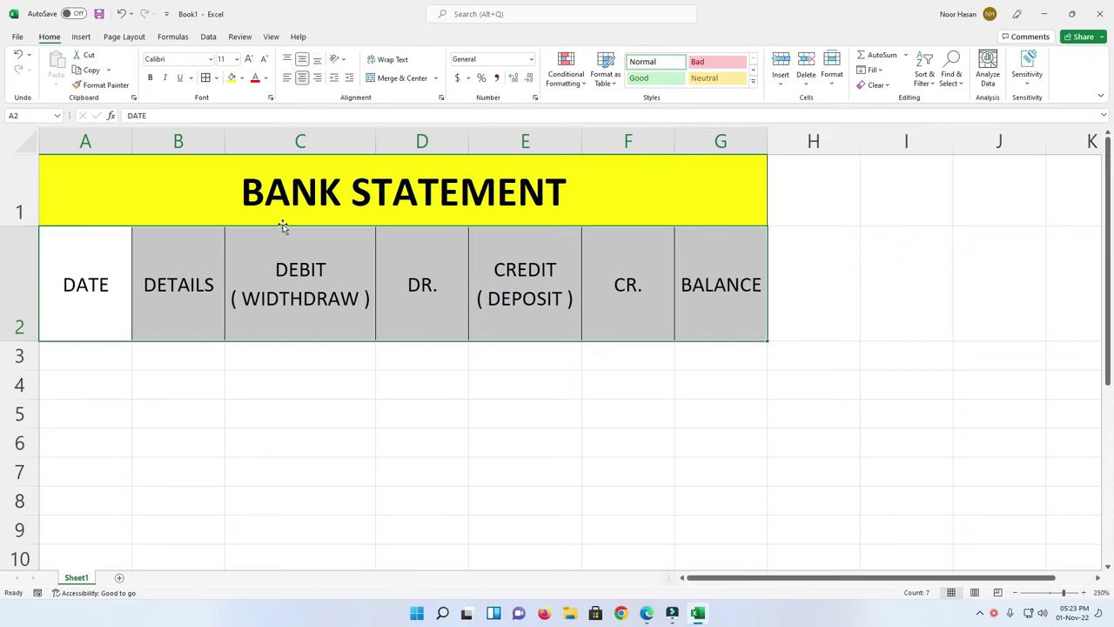
{"action": "left_click_drag", "start_coordinate": [159, 291], "coordinate": [710, 299]}
{"action": "left_click", "coordinate": [832, 74]}
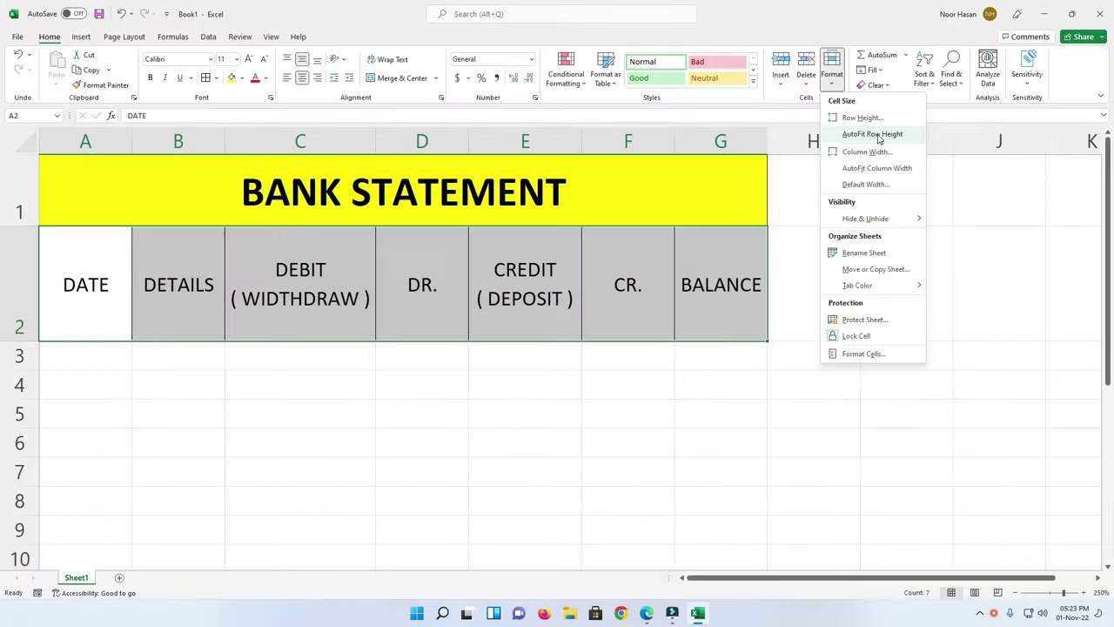
{"action": "left_click", "coordinate": [873, 134]}
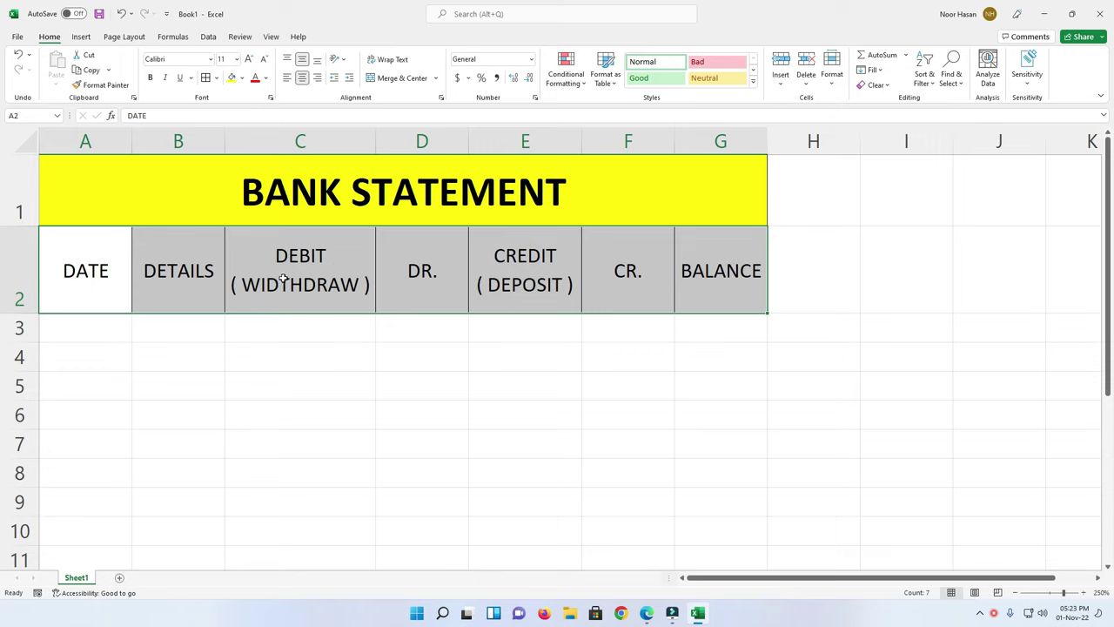
Step: Make the headings bold white text on a blue fill
{"action": "left_click", "coordinate": [149, 77]}
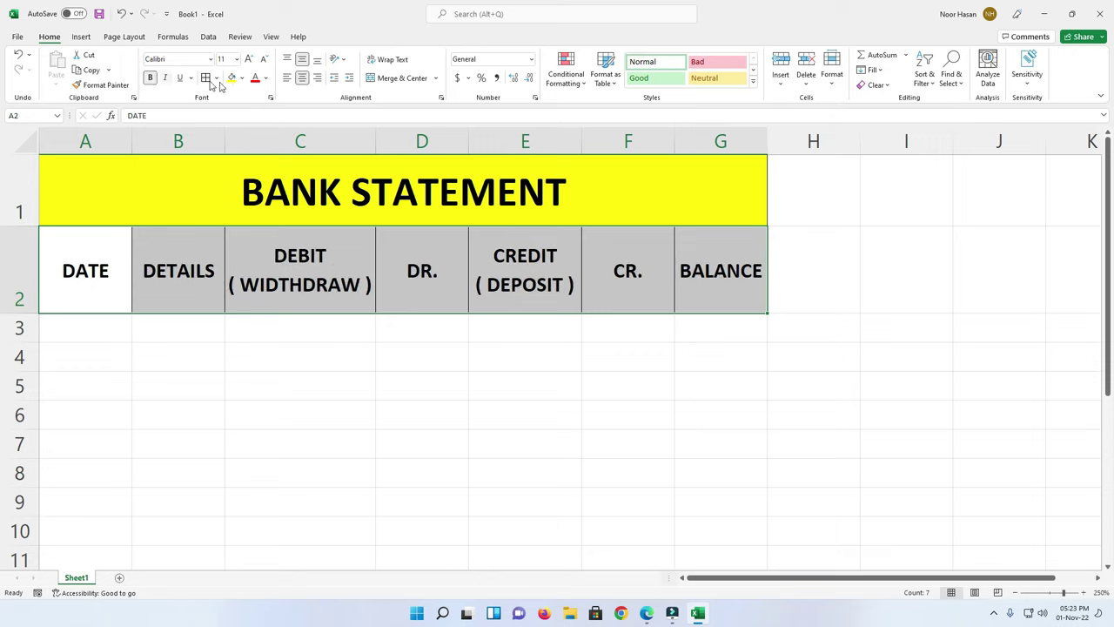
{"action": "left_click", "coordinate": [243, 78]}
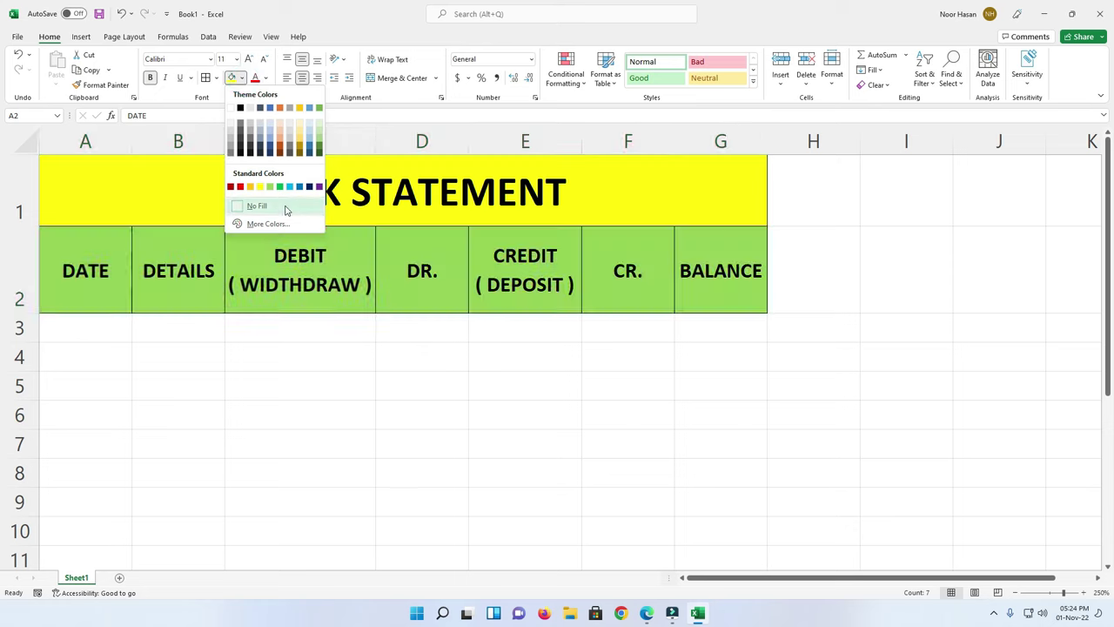
{"action": "left_click", "coordinate": [296, 186]}
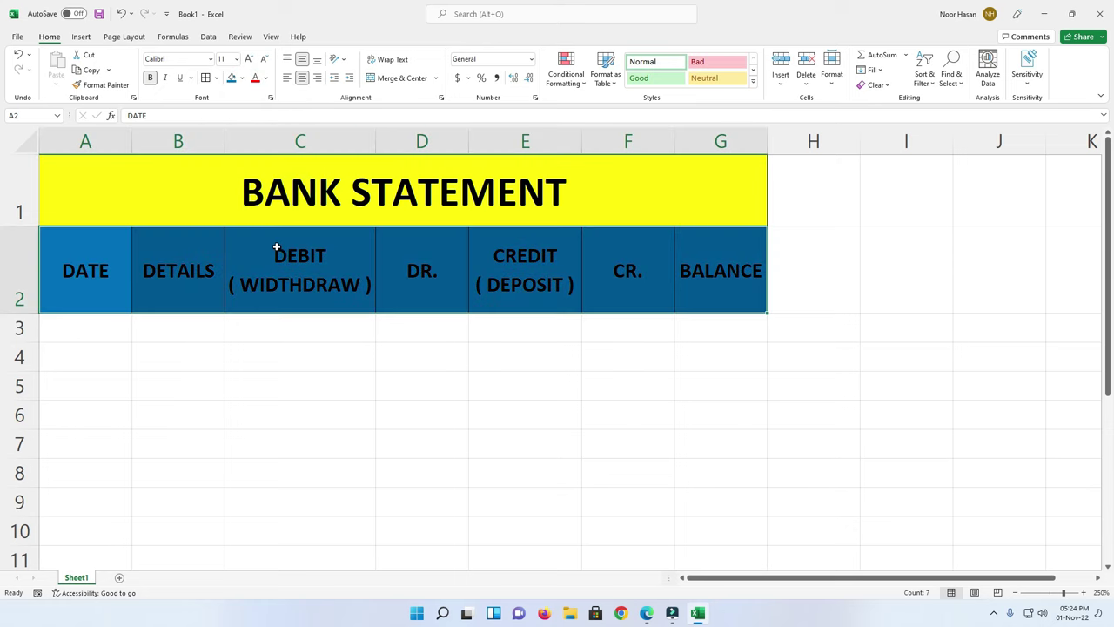
{"action": "left_click", "coordinate": [265, 78]}
{"action": "left_click", "coordinate": [252, 123]}
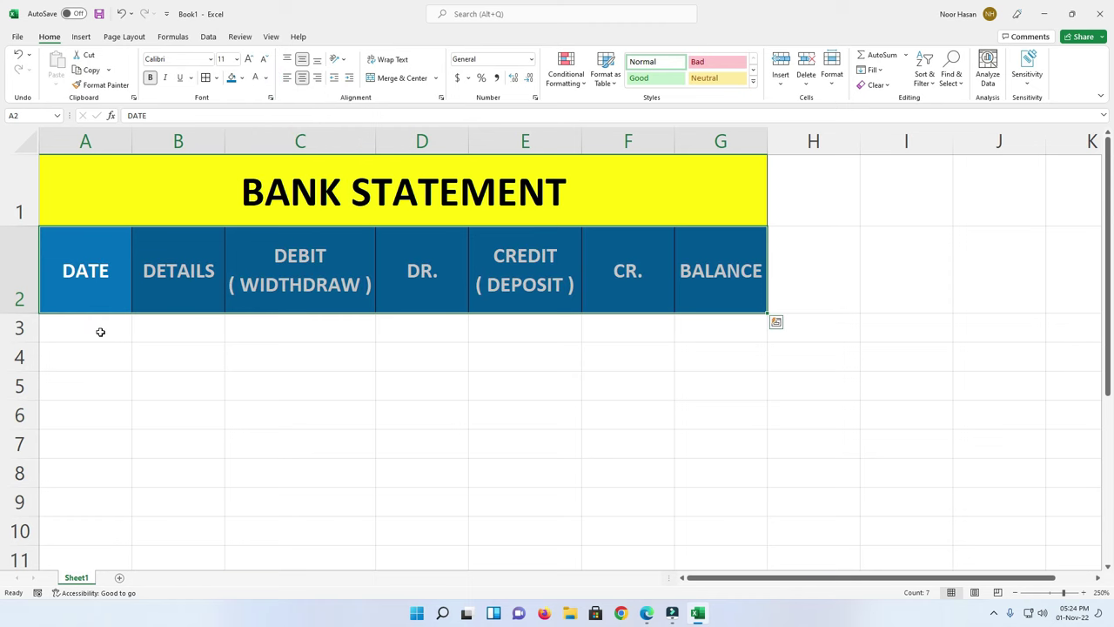
{"action": "left_click", "coordinate": [101, 331]}
Step: Enter 01-01-22 in A3 and give it the 14-Mar-12 date format so it shows 1-Jan-22
{"action": "type", "text": "01-01-22"}
{"action": "key", "text": "Return"}
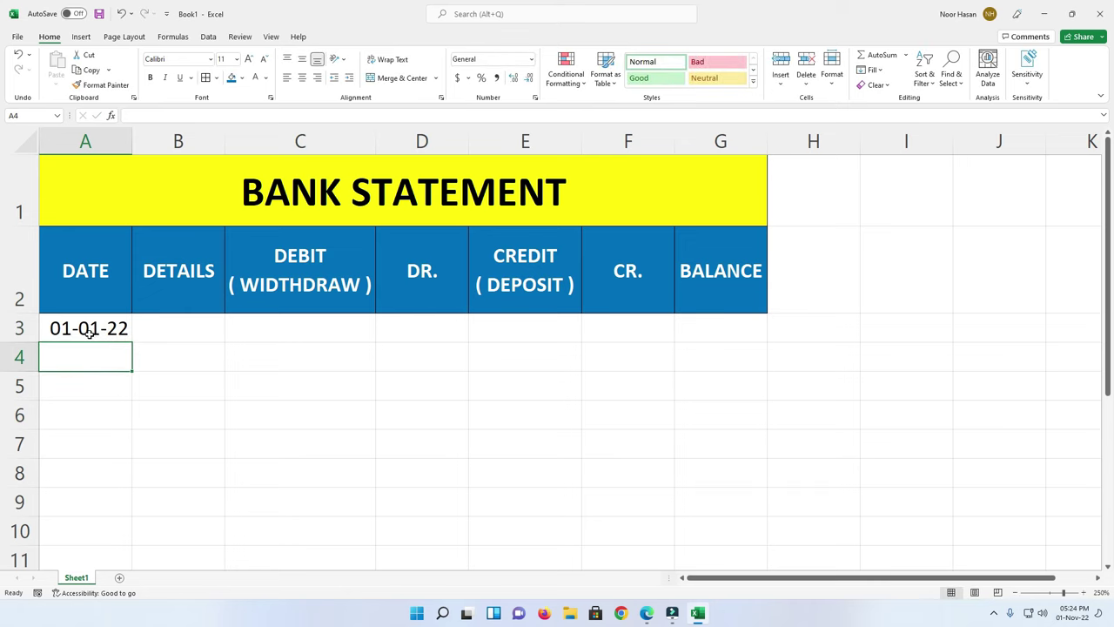
{"action": "left_click", "coordinate": [92, 329]}
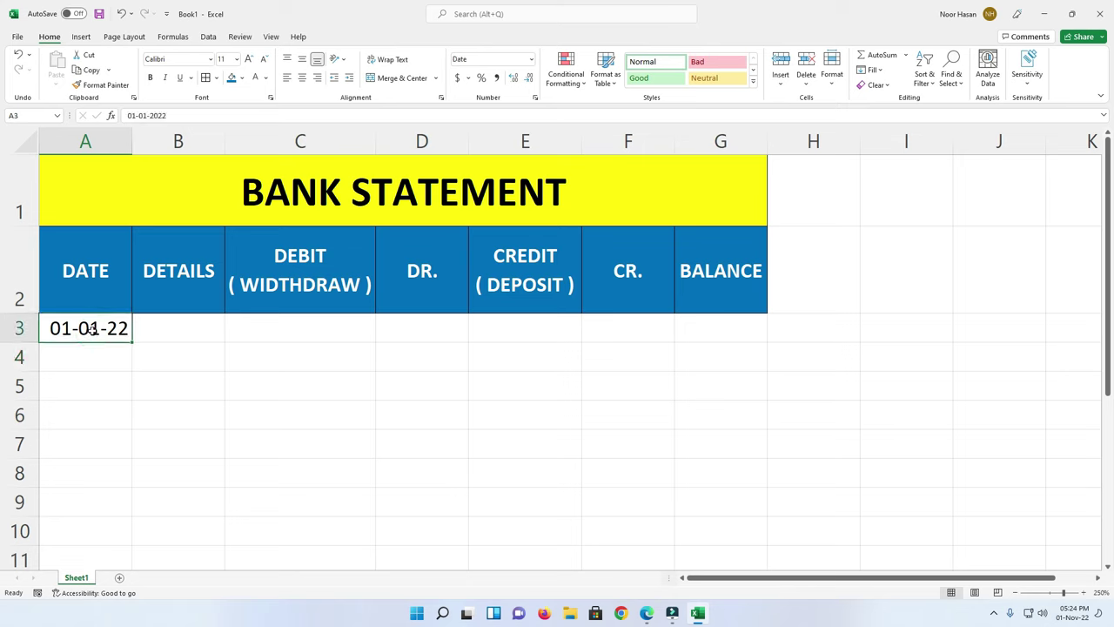
{"action": "right_click", "coordinate": [93, 334]}
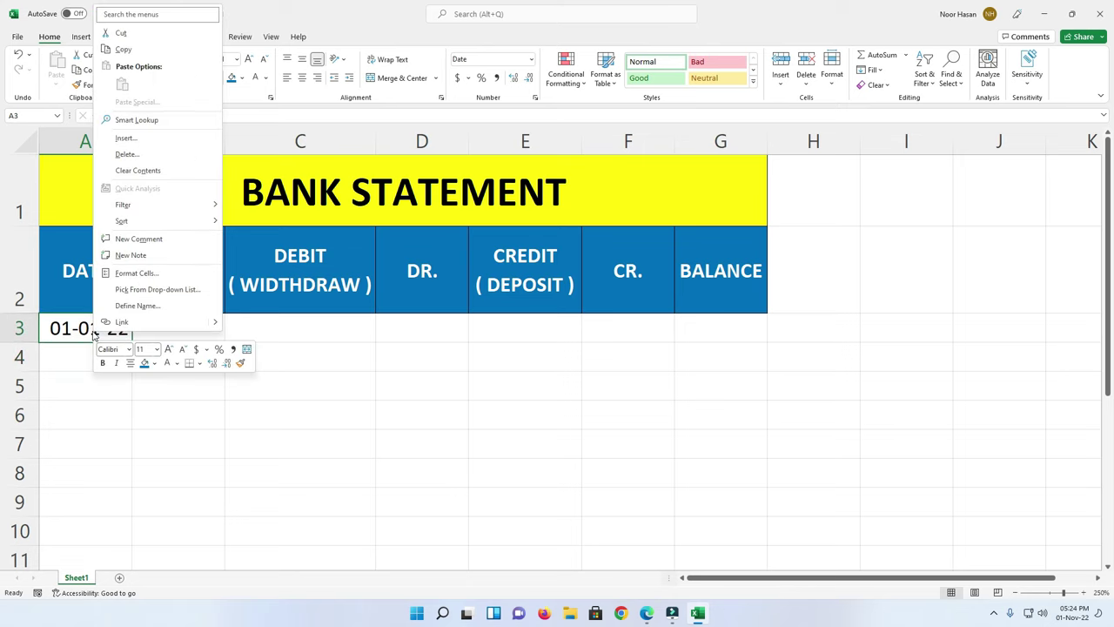
{"action": "left_click", "coordinate": [135, 272]}
{"action": "left_click", "coordinate": [129, 236]}
{"action": "left_click", "coordinate": [121, 244]}
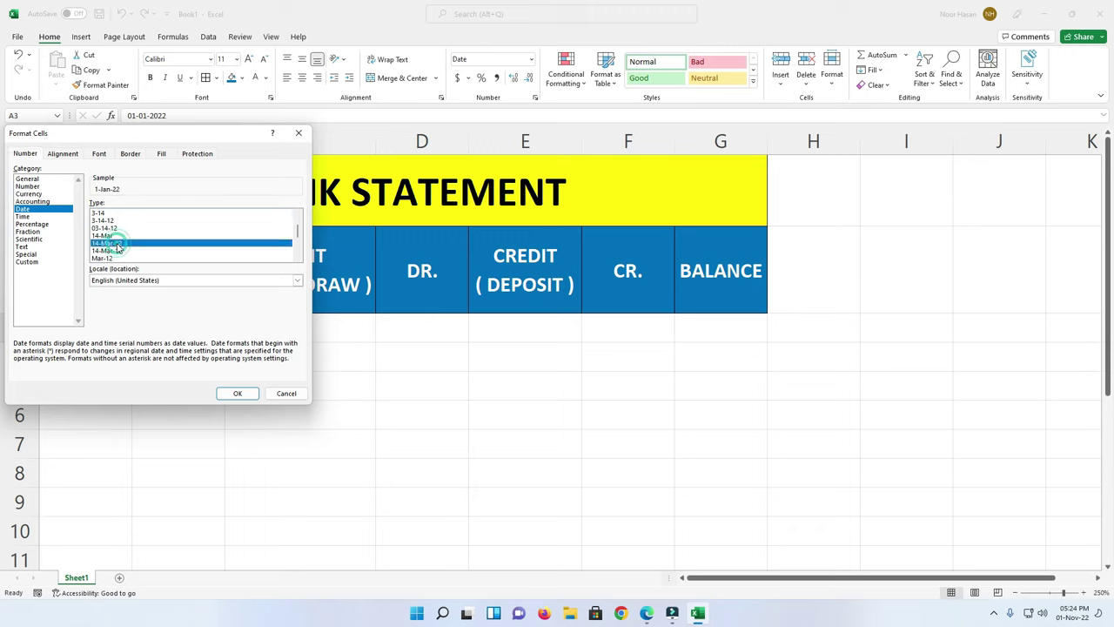
{"action": "left_click", "coordinate": [229, 393]}
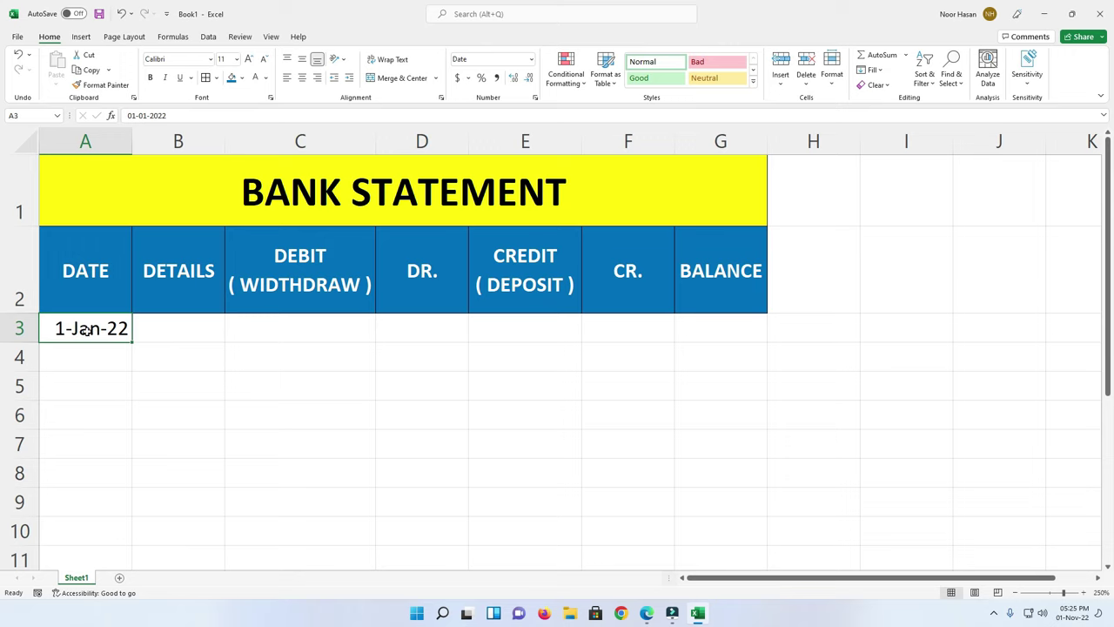
Step: Fill dates 1-Jan-22 through 9-Jan-22 down column A to row 11 and enter CASH in B3
{"action": "mouse_move", "coordinate": [133, 342]}
{"action": "left_mouse_down"}
{"action": "mouse_move", "coordinate": [140, 555]}
{"action": "mouse_move", "coordinate": [131, 360]}
{"action": "left_mouse_up"}
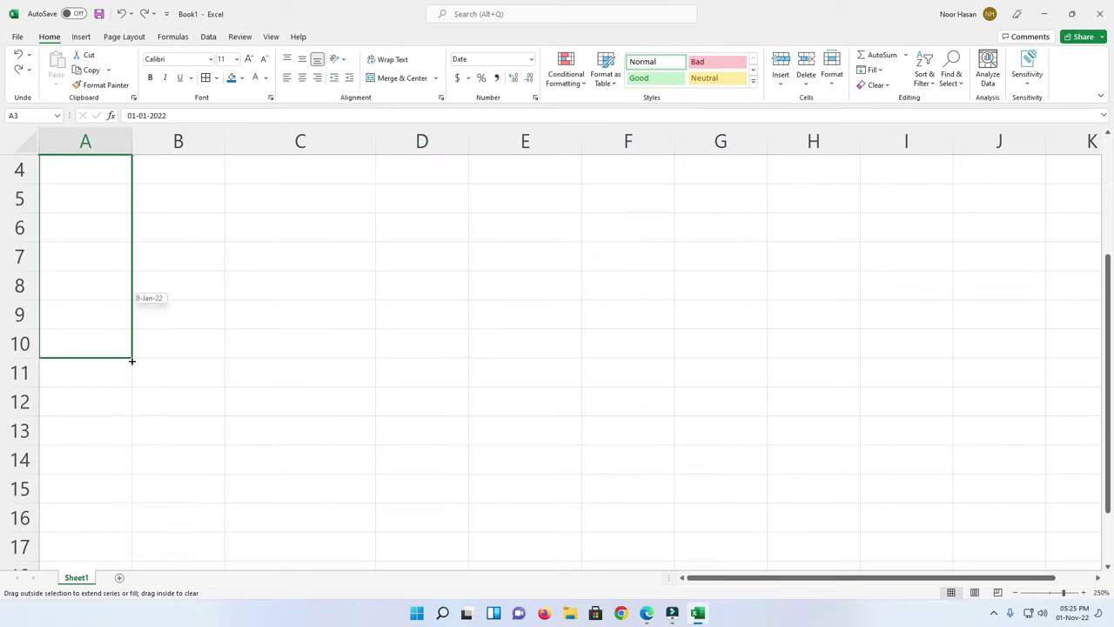
{"action": "left_click_drag", "start_coordinate": [131, 361], "coordinate": [133, 387]}
{"action": "scroll", "coordinate": [226, 363], "scroll_direction": "up", "scroll_amount": 1}
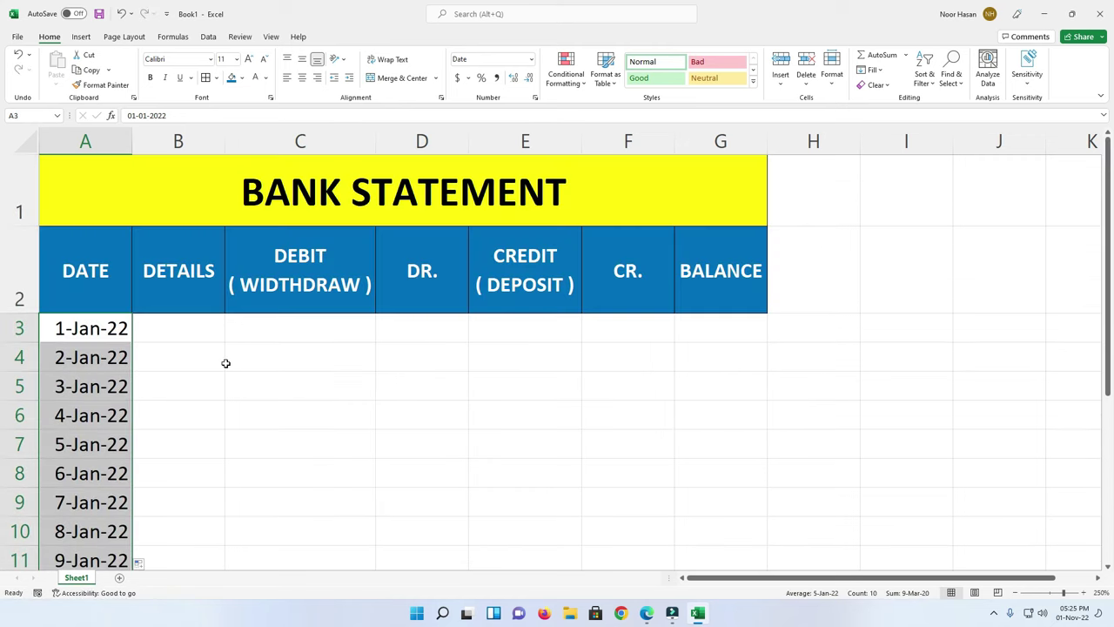
{"action": "left_click", "coordinate": [175, 330]}
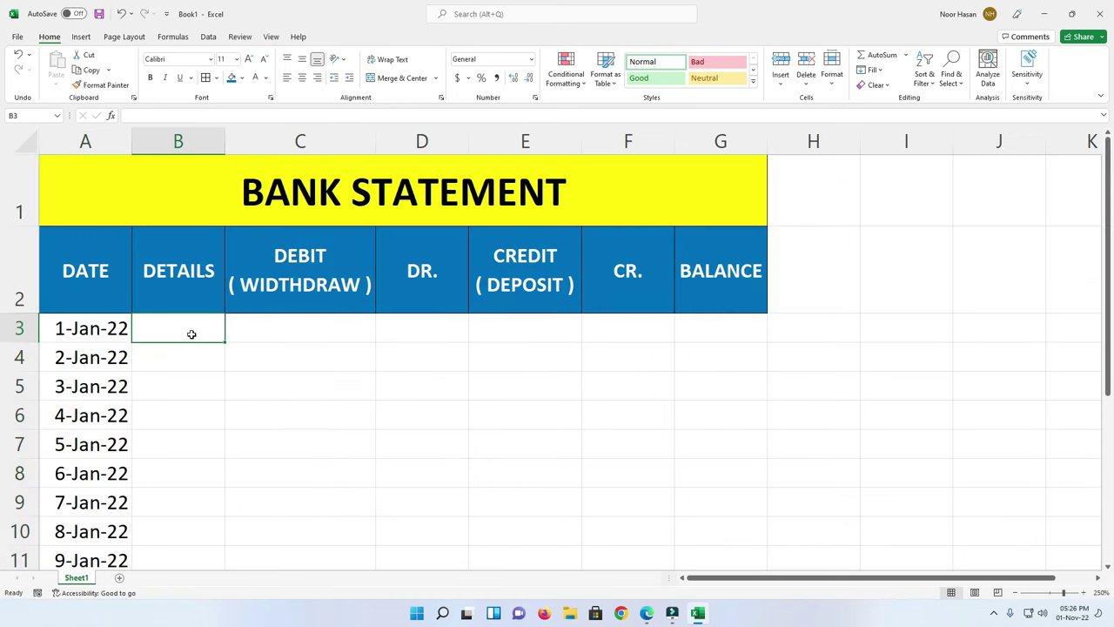
{"action": "type", "text": "CASH"}
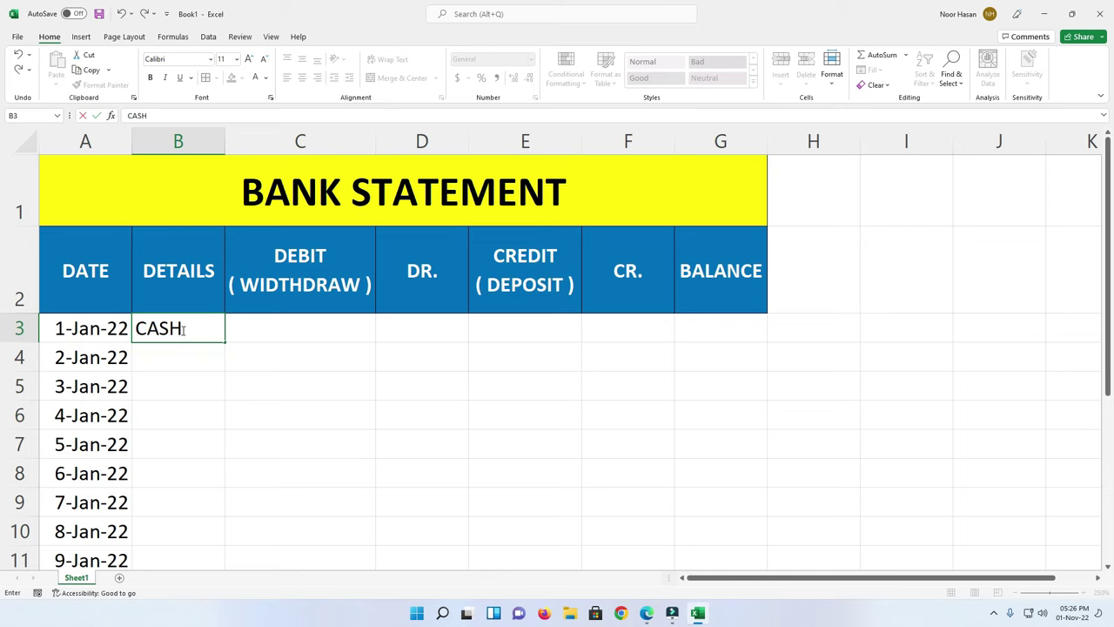
{"action": "key", "text": "Tab"}
Step: Enter a 100000 deposit in E3 in Comma Style (100,000.00) and autofit column E
{"action": "left_click", "coordinate": [513, 331]}
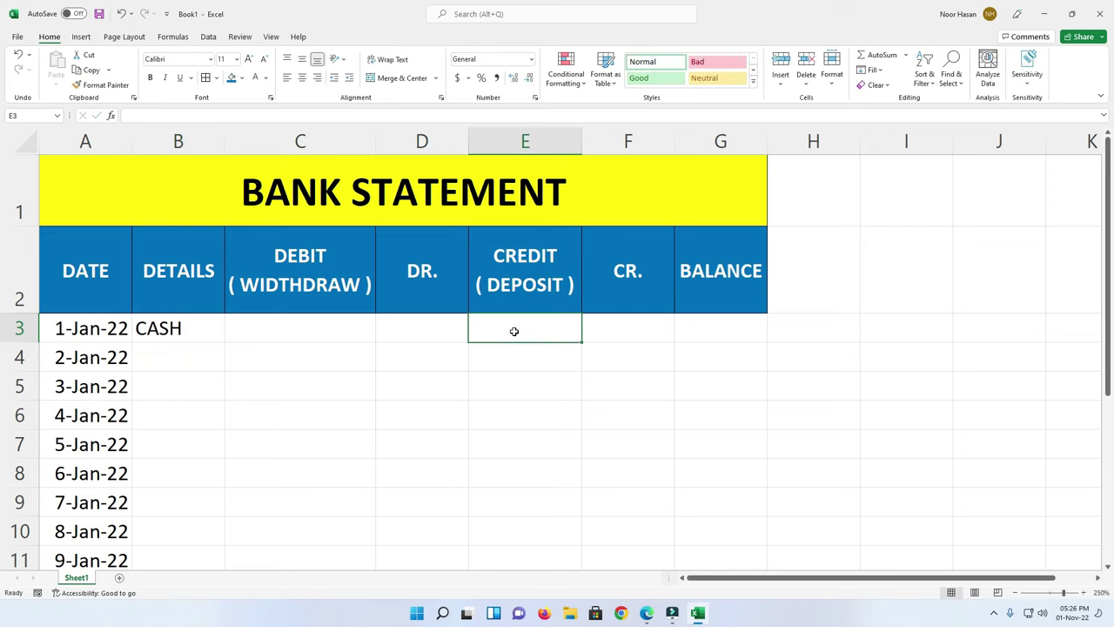
{"action": "type", "text": "100000"}
{"action": "key", "text": "Return"}
{"action": "left_click", "coordinate": [533, 332]}
{"action": "left_click", "coordinate": [495, 77]}
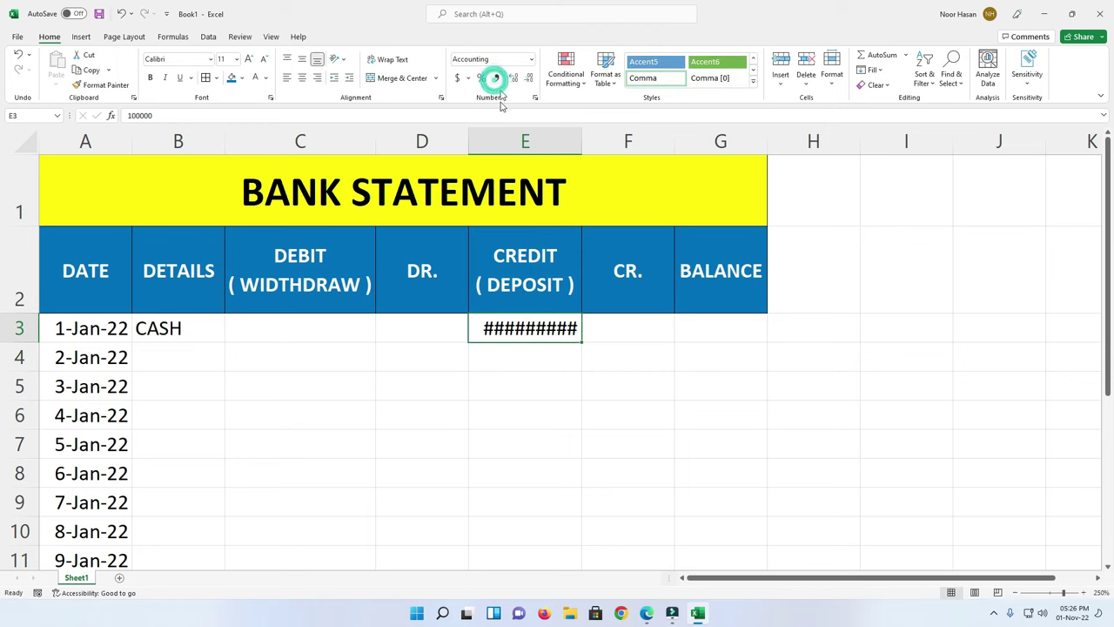
{"action": "double_click", "coordinate": [580, 143]}
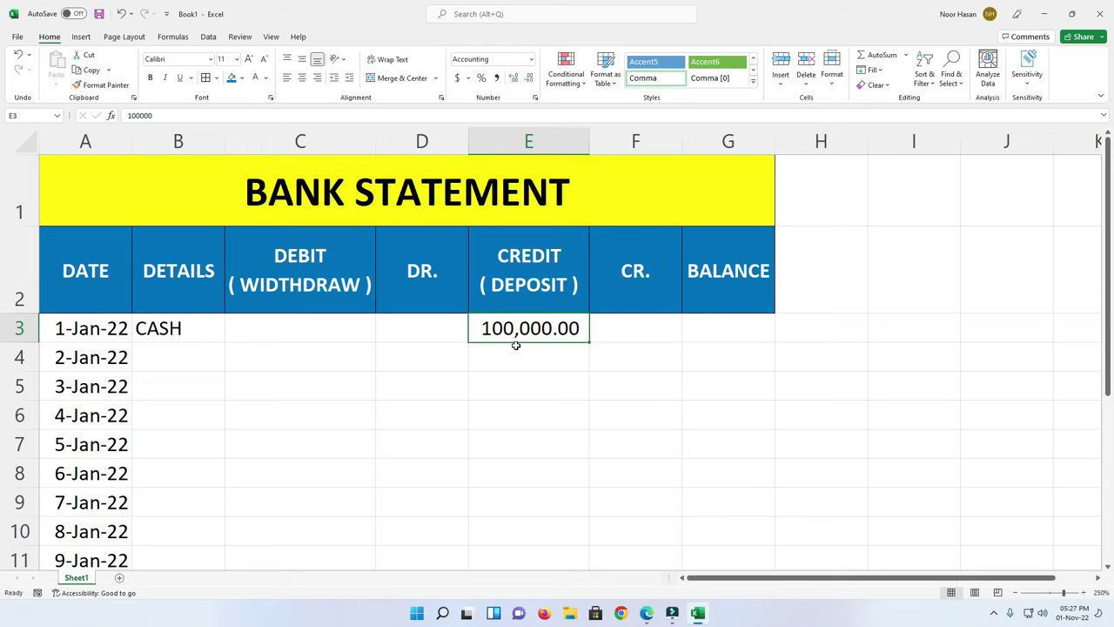
Step: Enter =IF(ISNUMBER(E3),"CR","") in F3 so it displays CR beside the deposit
{"action": "left_click", "coordinate": [638, 330]}
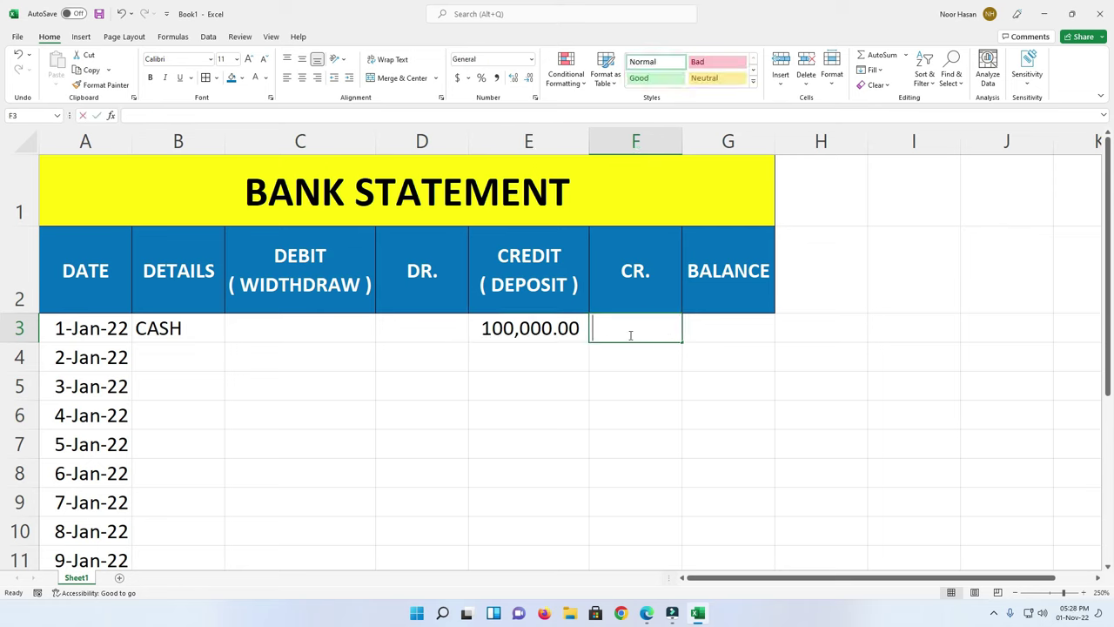
{"action": "type", "text": "=IF("}
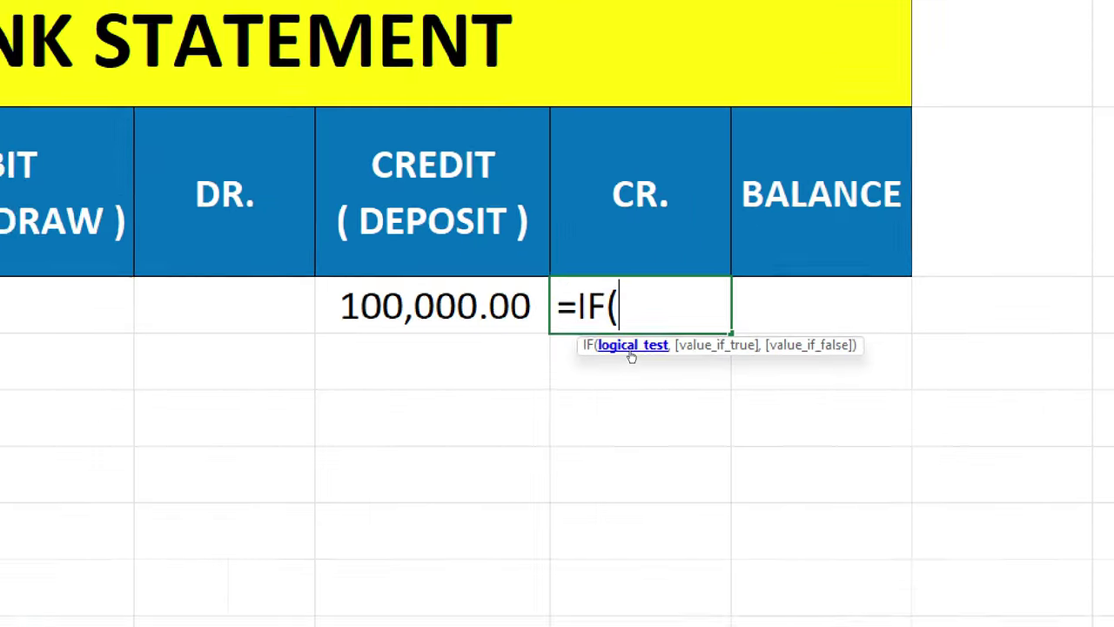
{"action": "type", "text": "ISNUM"}
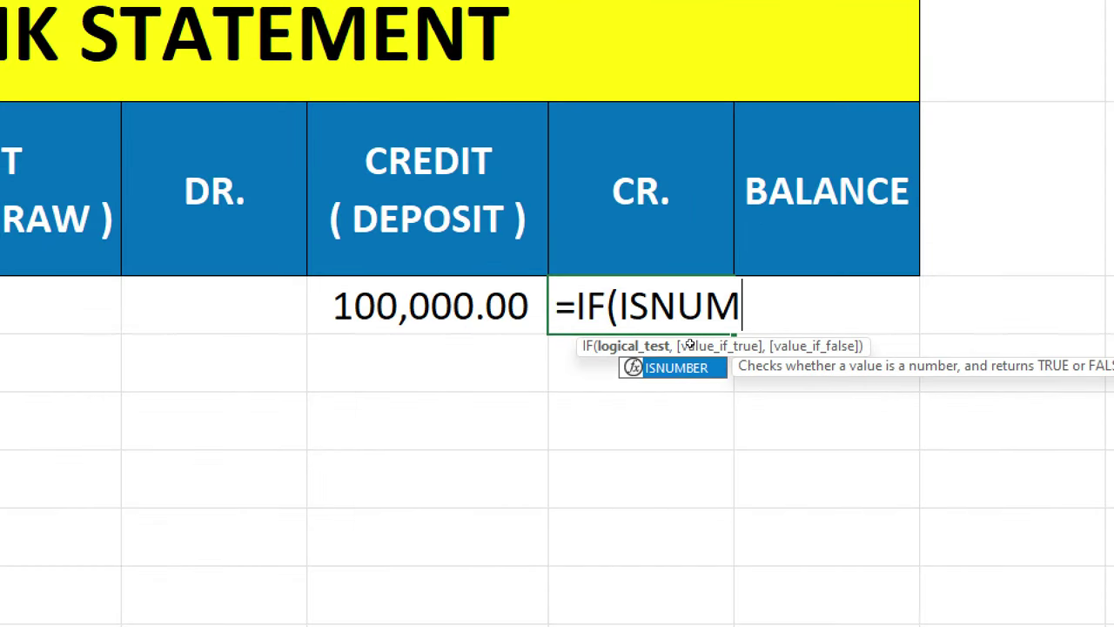
{"action": "key", "text": "Tab"}
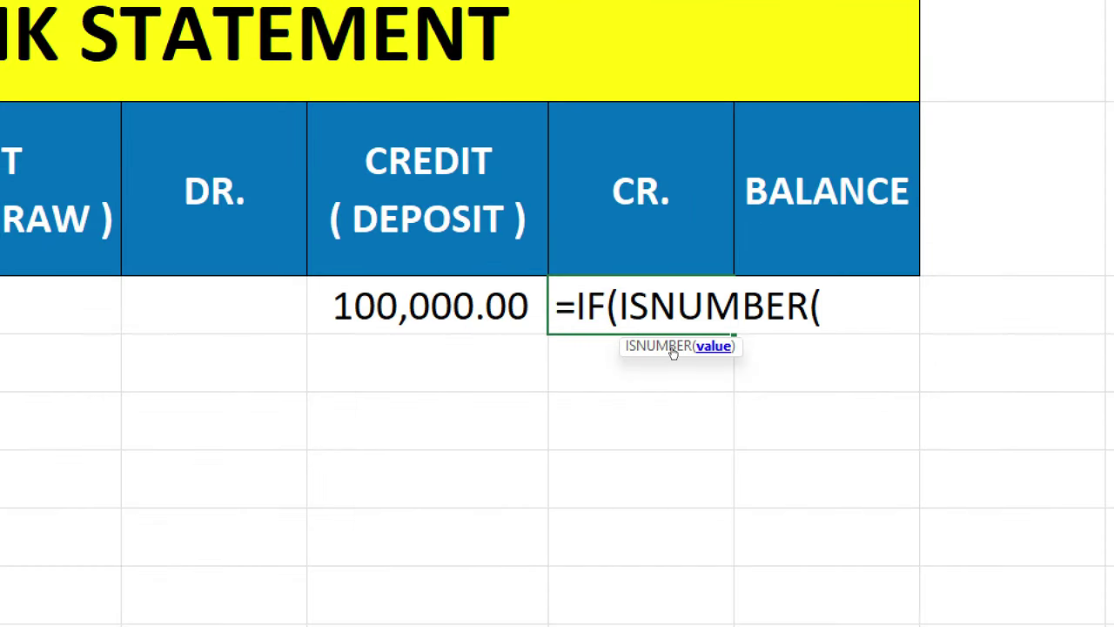
{"action": "left_click", "coordinate": [526, 324]}
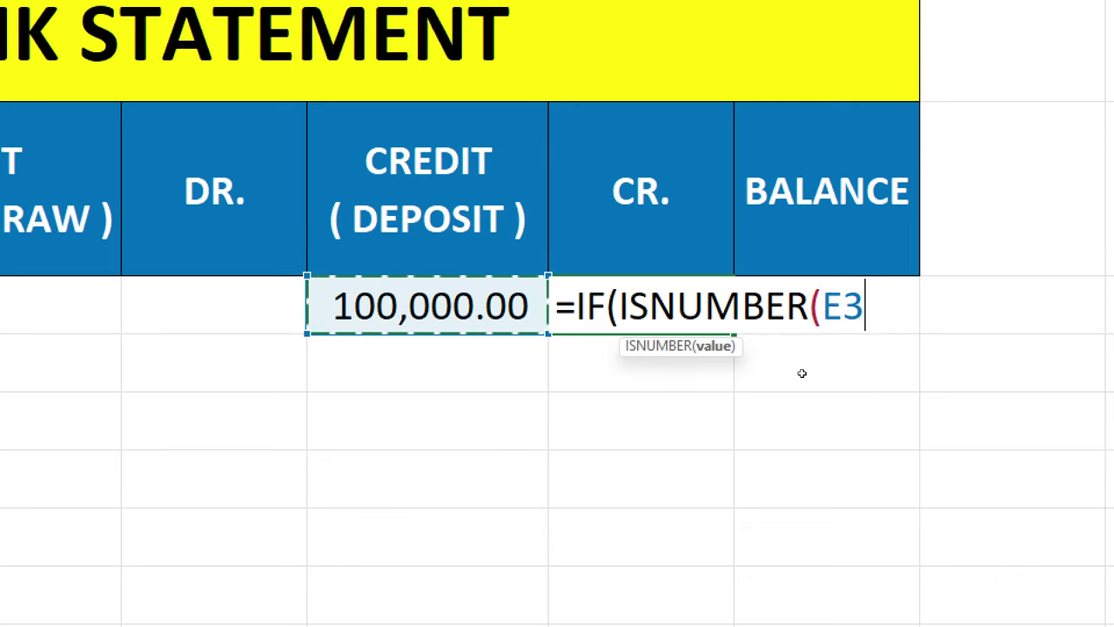
{"action": "type", "text": ")"}
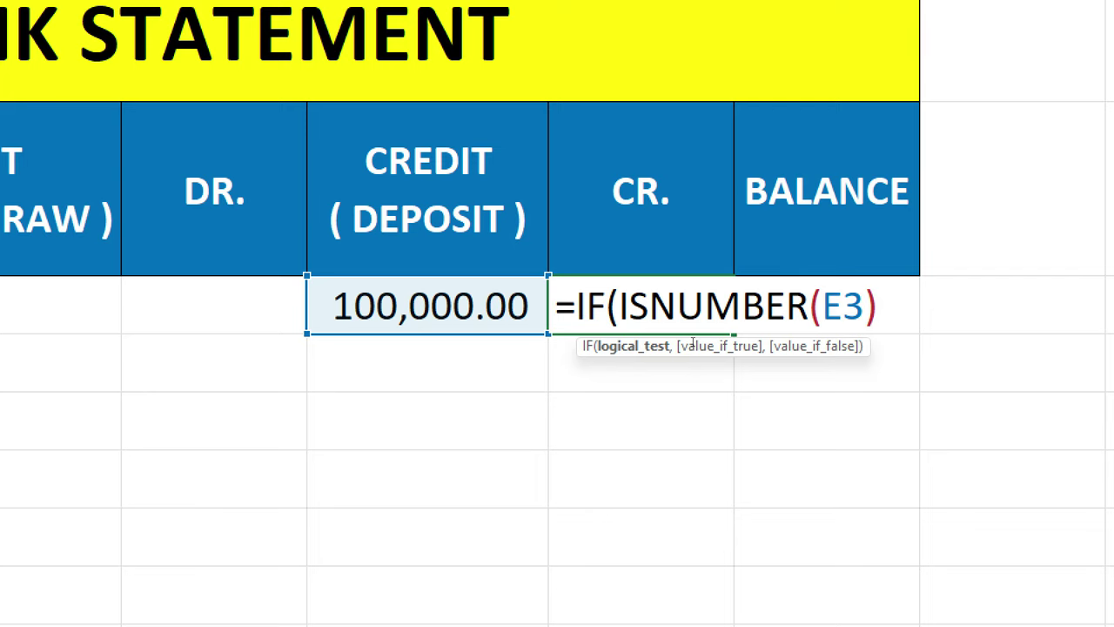
{"action": "type", "text": ","}
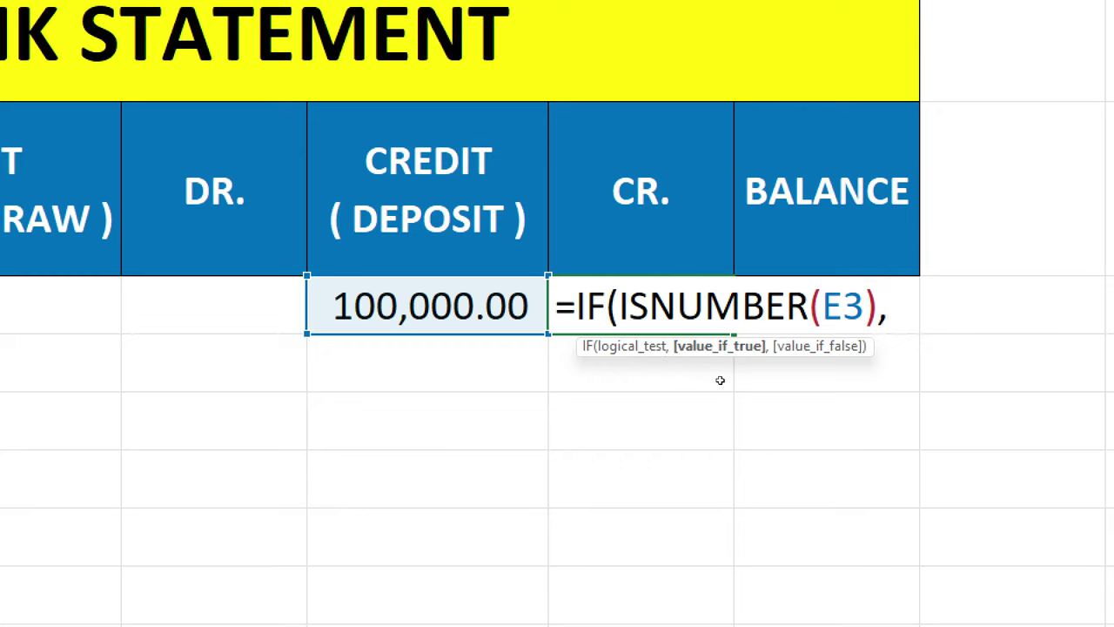
{"action": "type", "text": "\"CR"}
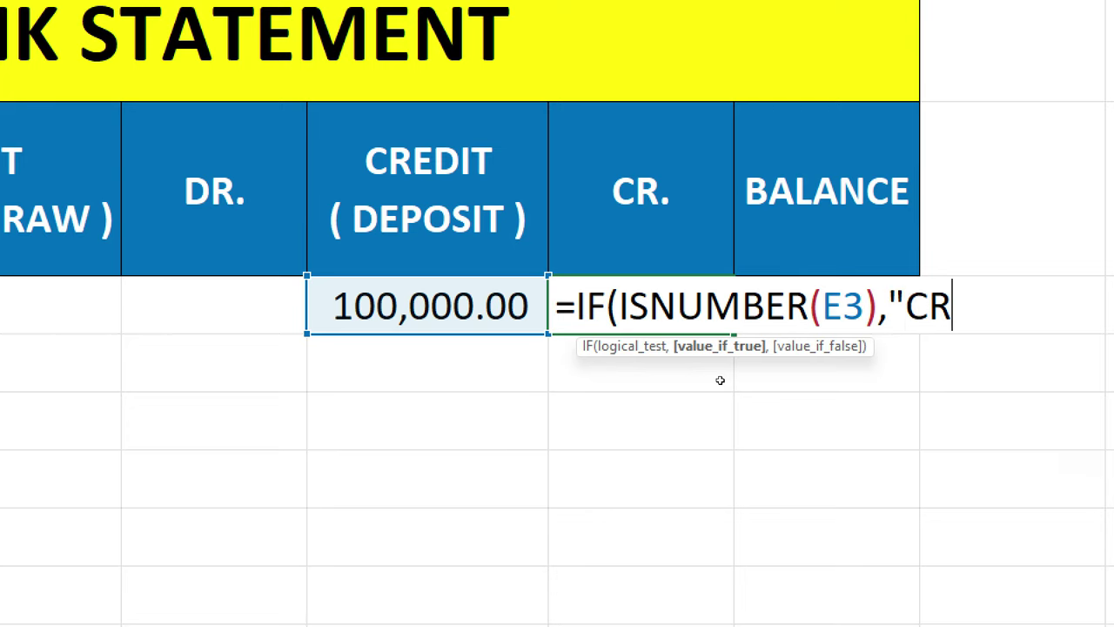
{"action": "type", "text": "\""}
{"action": "type", "text": ",\""}
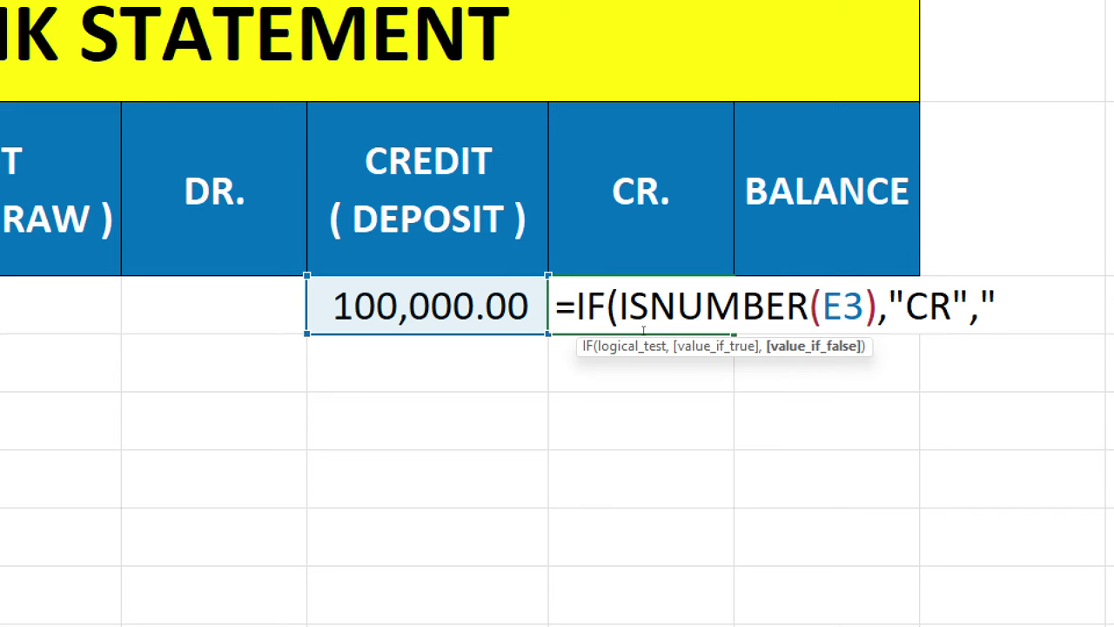
{"action": "type", "text": "\""}
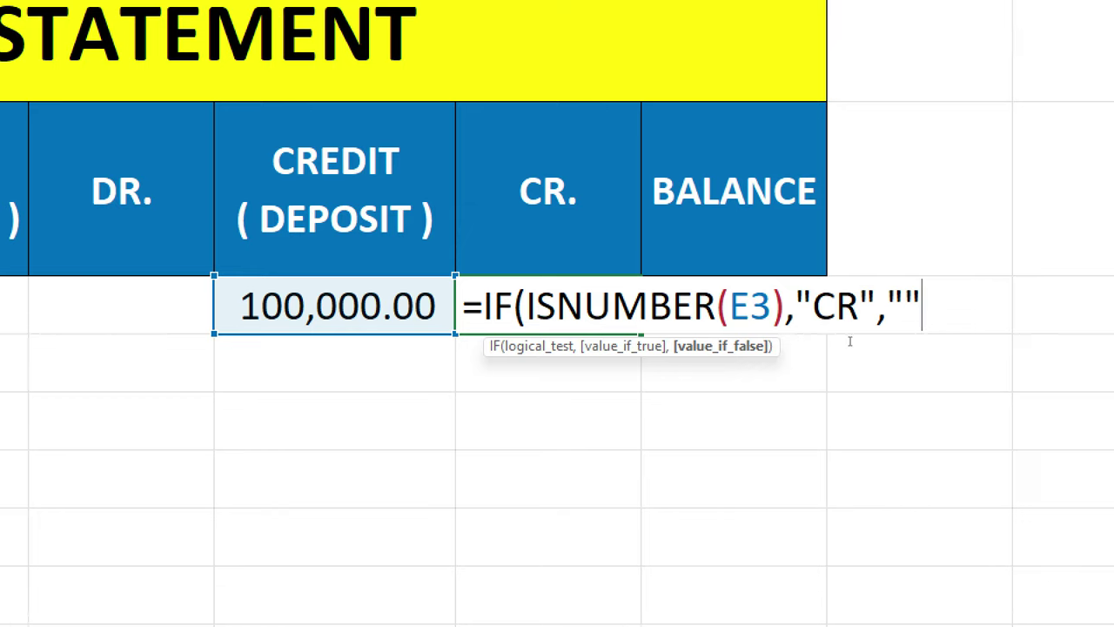
{"action": "type", "text": ")"}
{"action": "key", "text": "Return"}
{"action": "key", "text": "Up"}
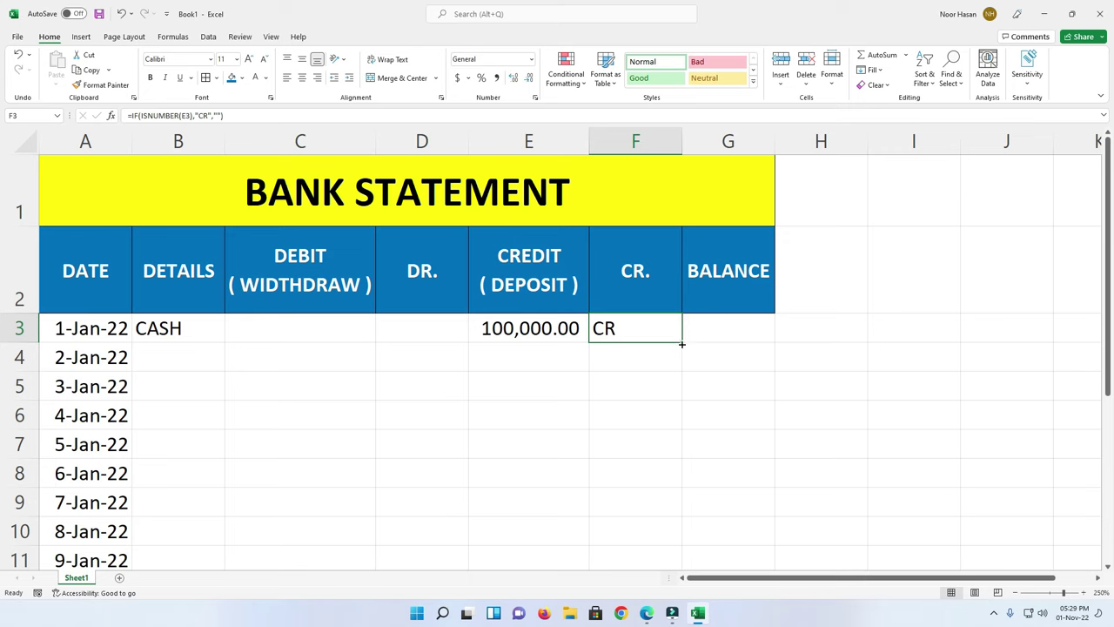
Step: Copy the CR formula down to F12 and set G3 to =E3 for a 100,000.00 opening balance
{"action": "left_click_drag", "start_coordinate": [681, 344], "coordinate": [682, 562]}
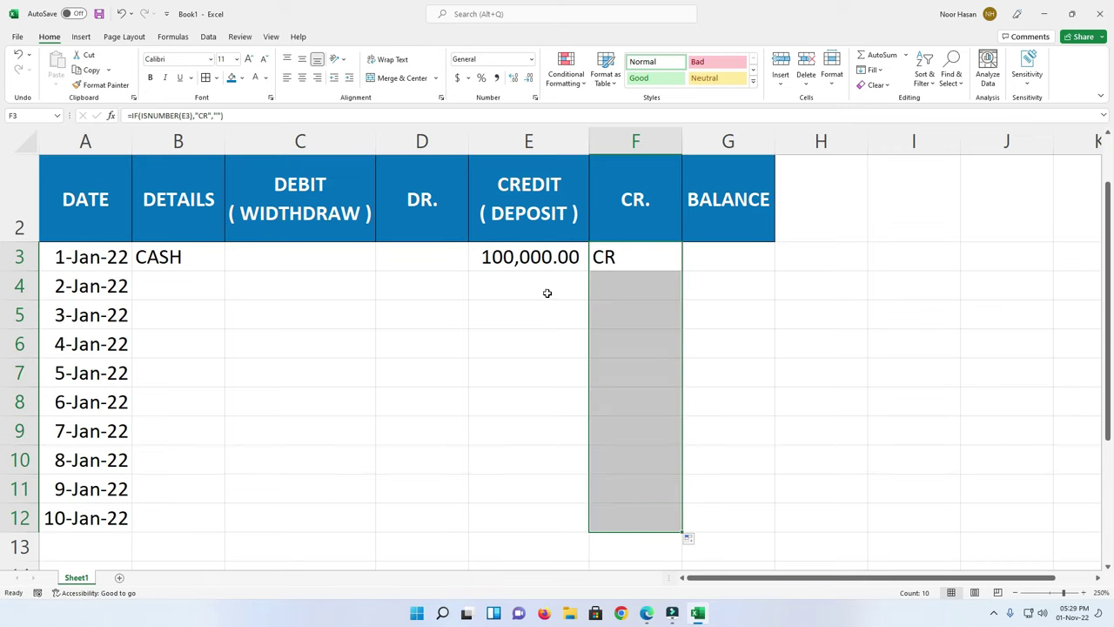
{"action": "left_click", "coordinate": [627, 338]}
{"action": "scroll", "coordinate": [662, 336], "scroll_direction": "up", "scroll_amount": 1}
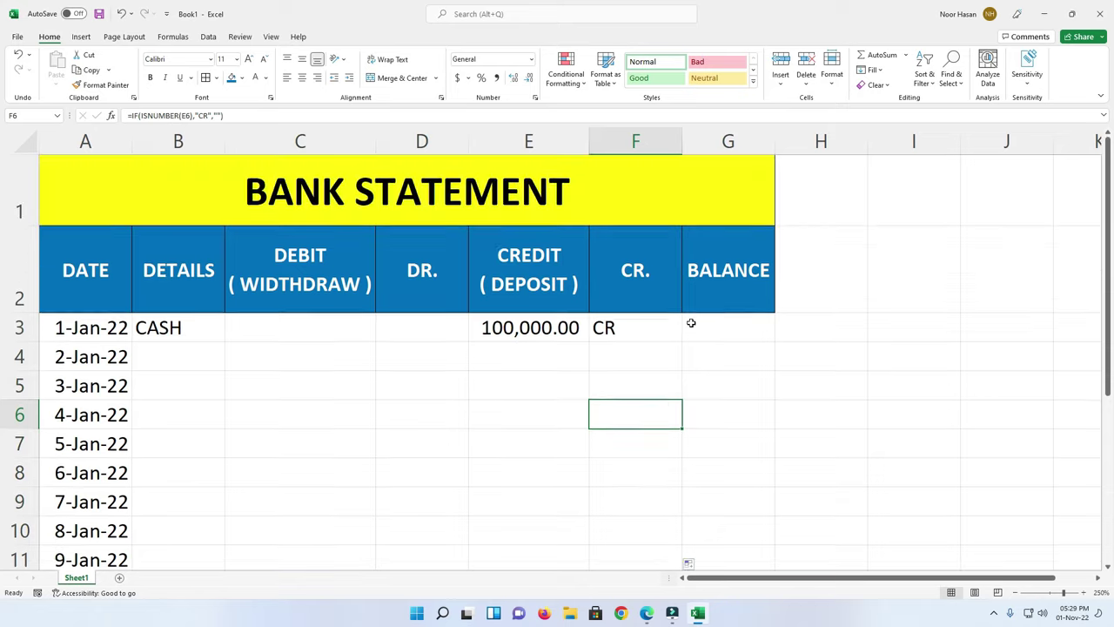
{"action": "left_click", "coordinate": [726, 329]}
{"action": "type", "text": "="}
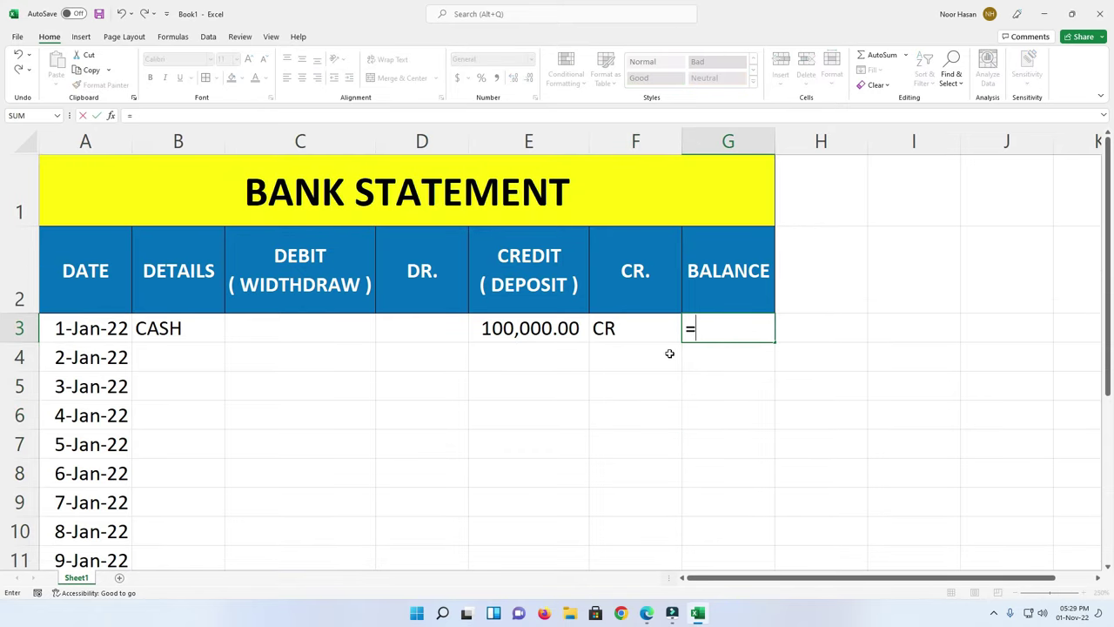
{"action": "left_click", "coordinate": [542, 334]}
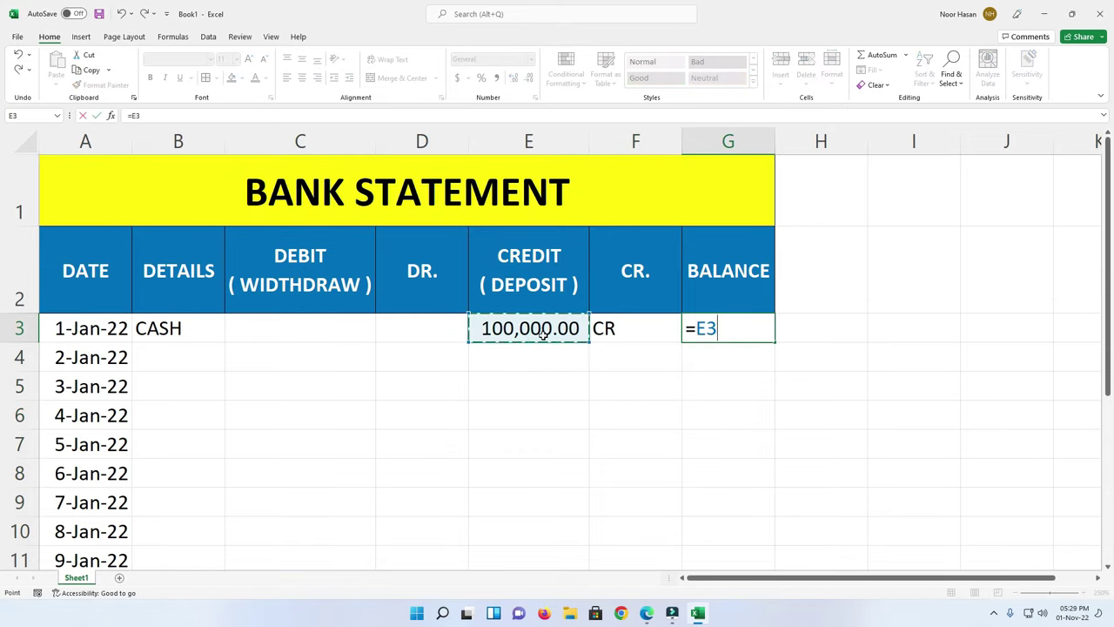
{"action": "key", "text": "Return"}
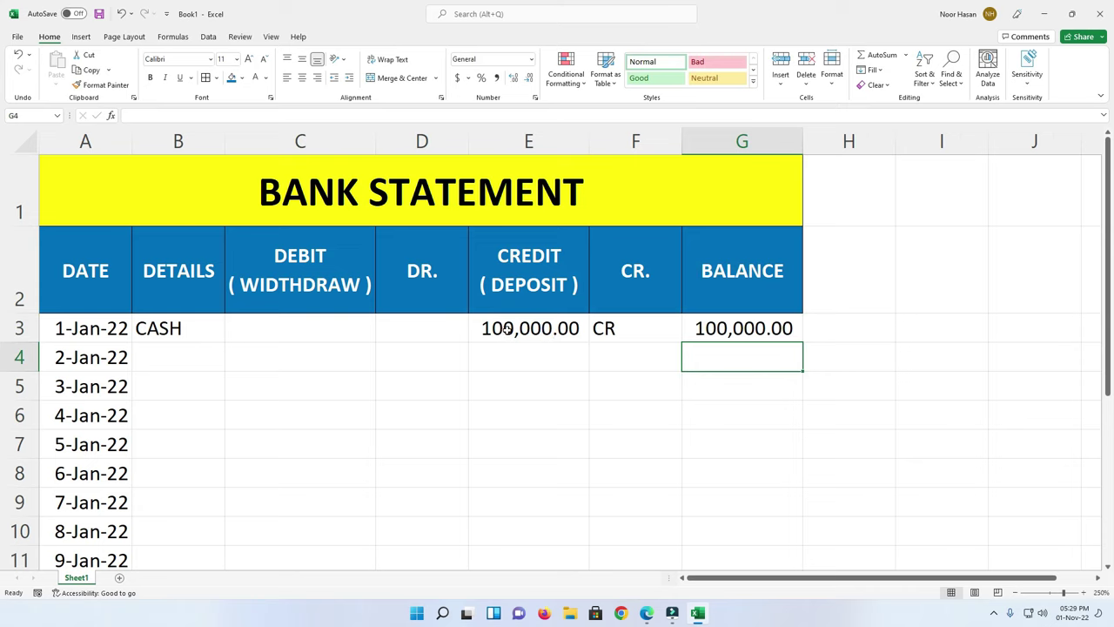
{"action": "left_click", "coordinate": [764, 330]}
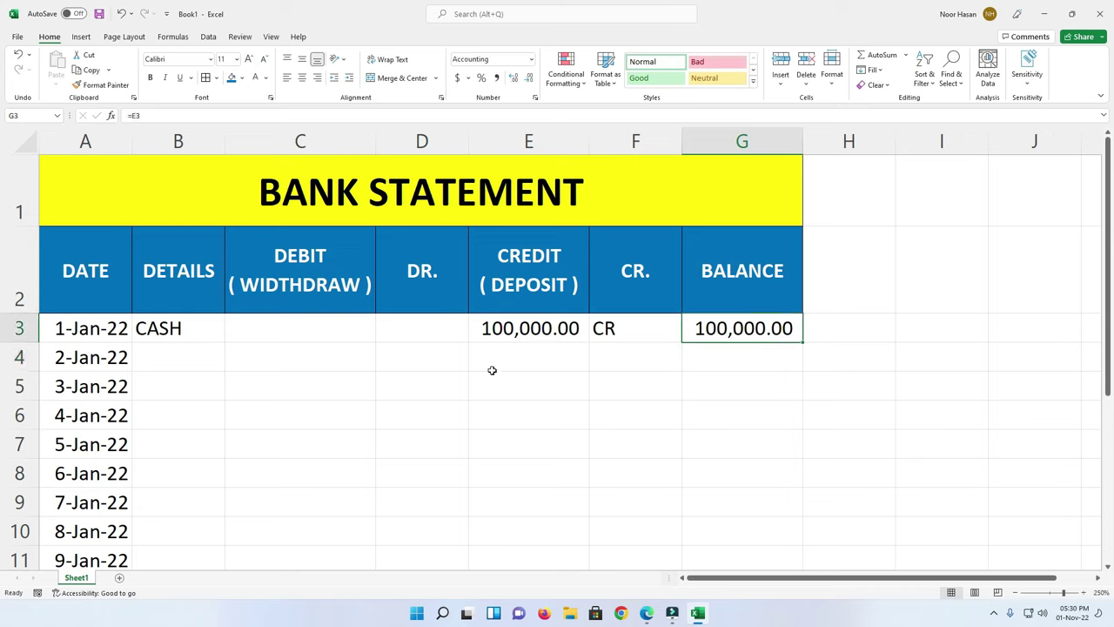
Step: Enter ATM as the 2-Jan-22 detail in B4
{"action": "left_click", "coordinate": [215, 360]}
{"action": "type", "text": "ATIM"}
{"action": "key", "text": "BackSpace"}
{"action": "key", "text": "BackSpace"}
{"action": "type", "text": "M"}
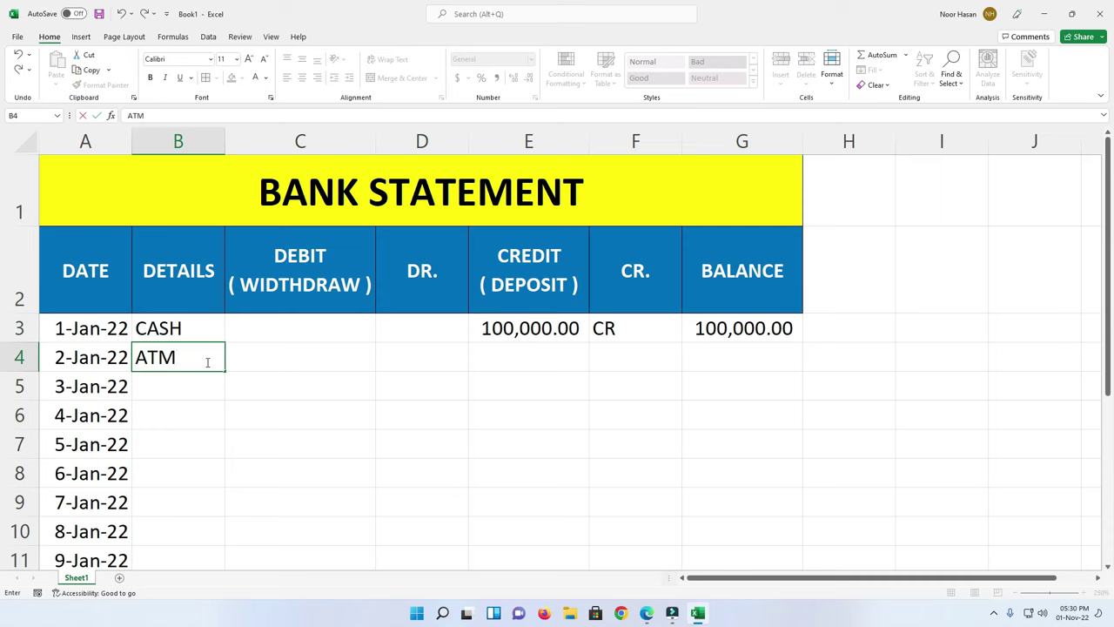
{"action": "key", "text": "Tab"}
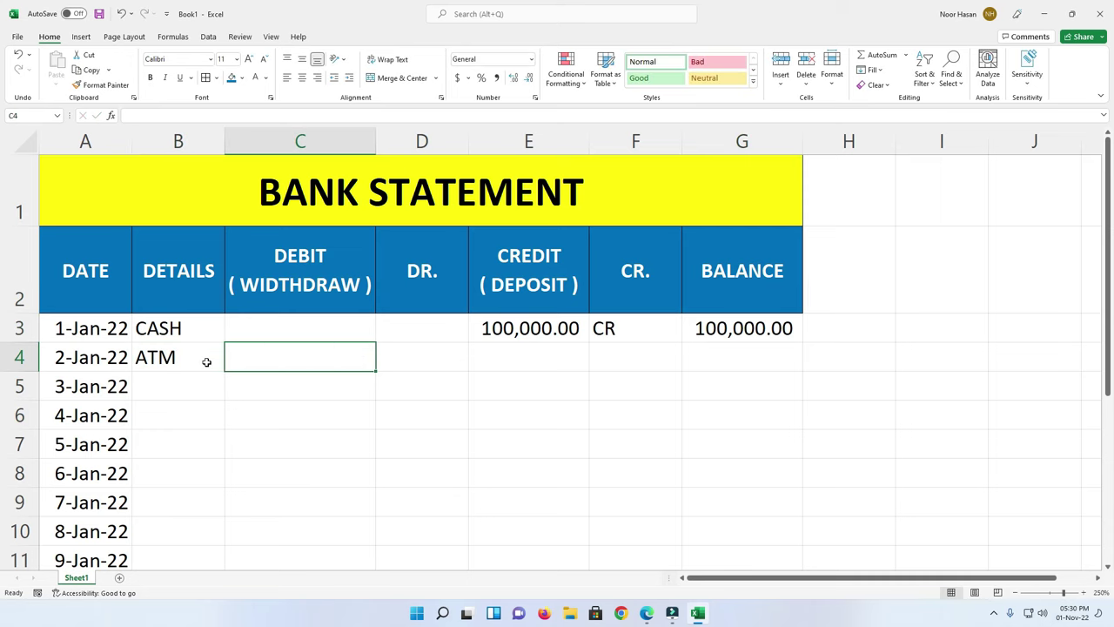
Step: Enter a 2500 debit in C4 and apply Comma Style to C3:C12 so it reads 2,500.00
{"action": "type", "text": "2500"}
{"action": "key", "text": "Return"}
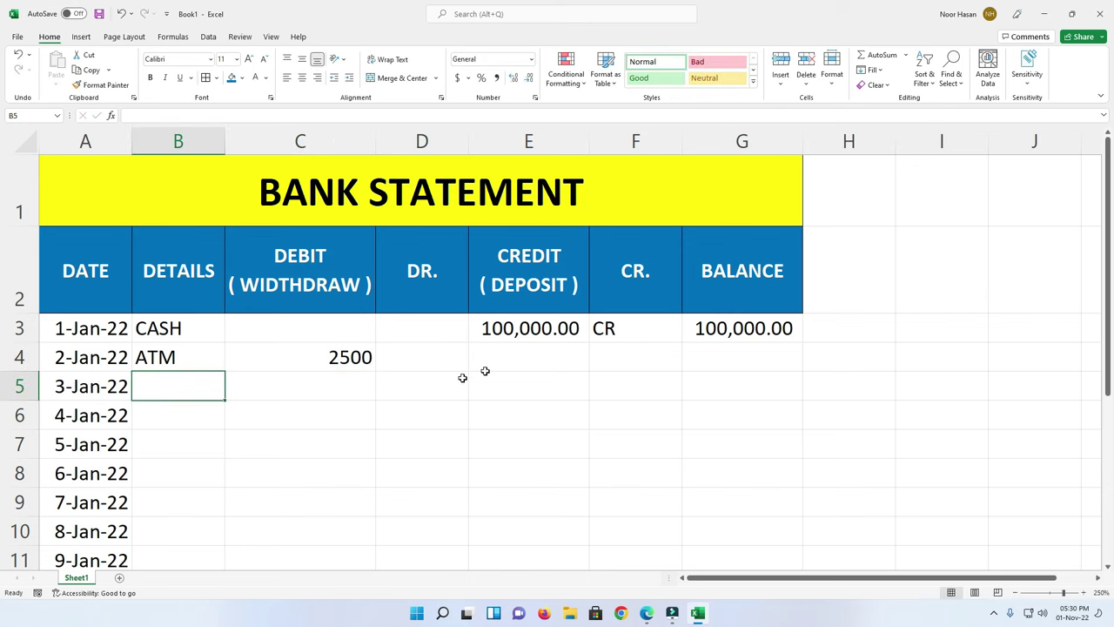
{"action": "mouse_move", "coordinate": [328, 333]}
{"action": "left_mouse_down"}
{"action": "mouse_move", "coordinate": [320, 570]}
{"action": "mouse_move", "coordinate": [323, 519]}
{"action": "left_mouse_up"}
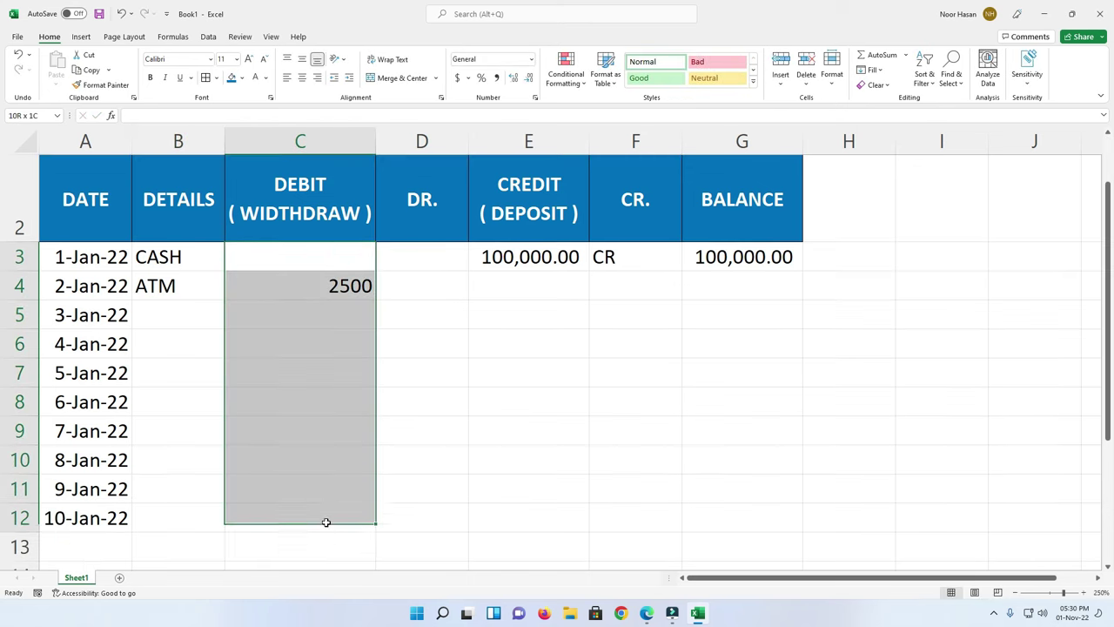
{"action": "left_click", "coordinate": [497, 78]}
{"action": "scroll", "coordinate": [323, 383], "scroll_direction": "up", "scroll_amount": 1}
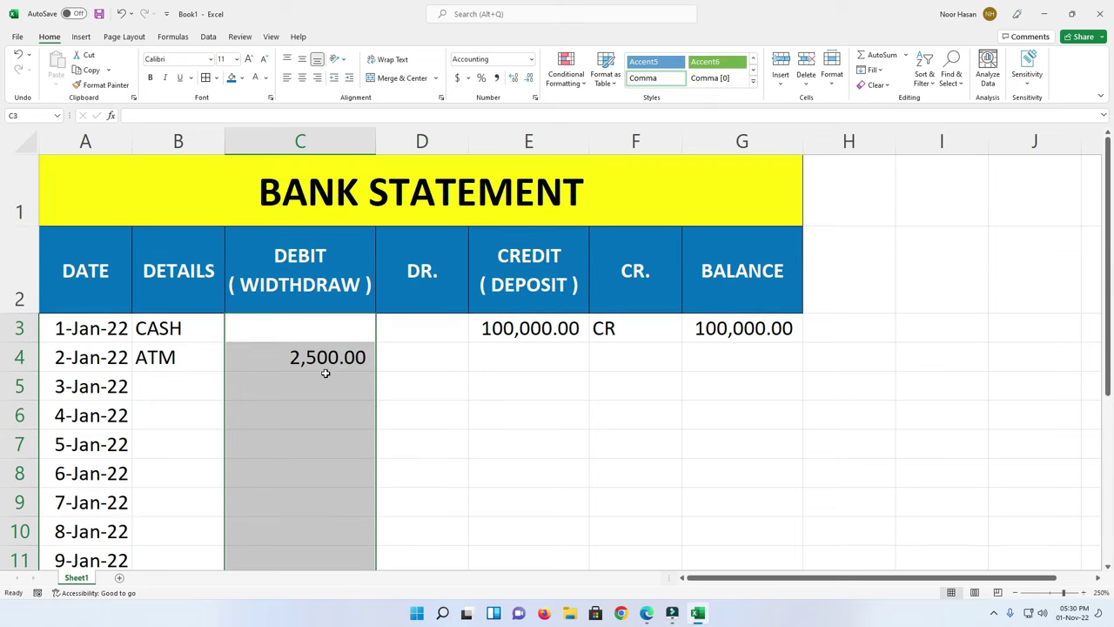
{"action": "left_click", "coordinate": [422, 359]}
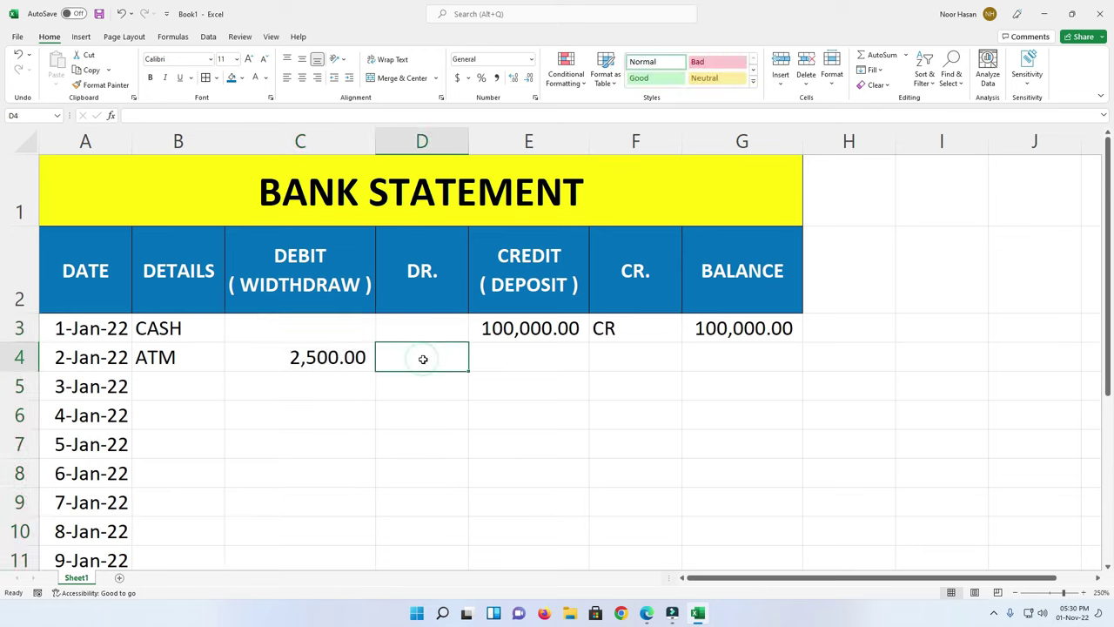
Step: Enter =IF(ISNUMBER(C3),"DR","") in D3 and fill it down to D12
{"action": "left_click", "coordinate": [415, 327]}
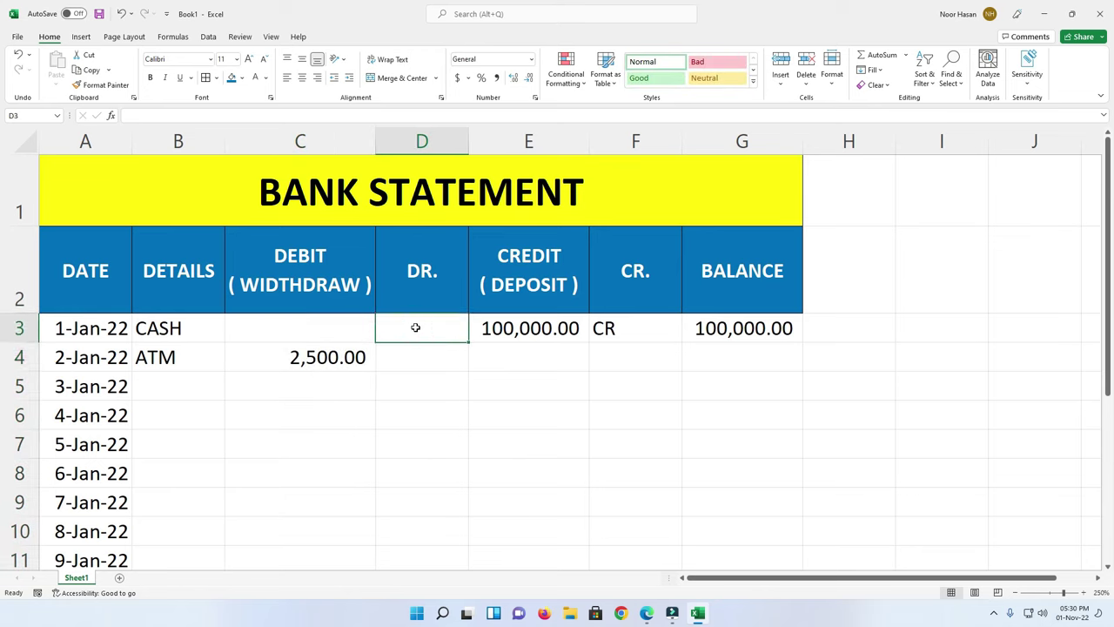
{"action": "type", "text": "=IF"}
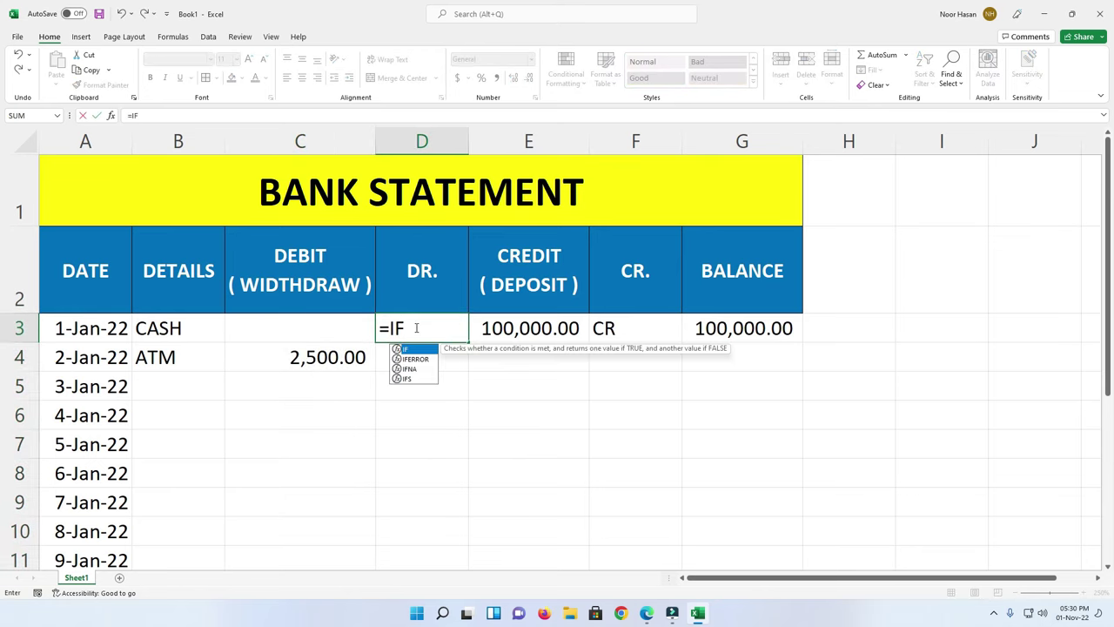
{"action": "type", "text": "(ISNU"}
{"action": "key", "text": "Tab"}
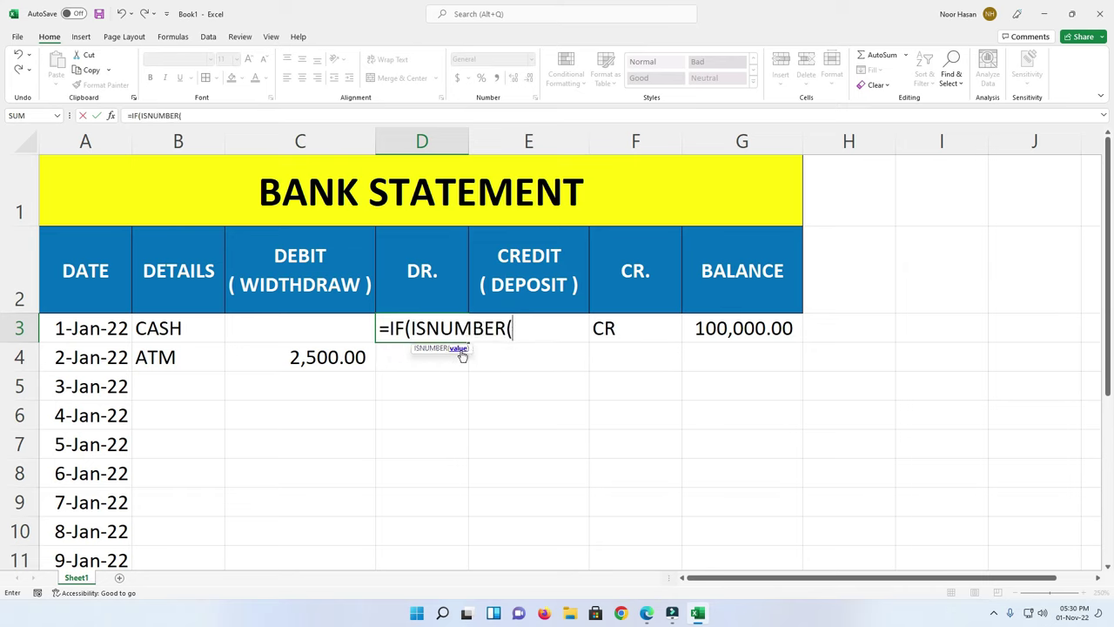
{"action": "left_click", "coordinate": [324, 329]}
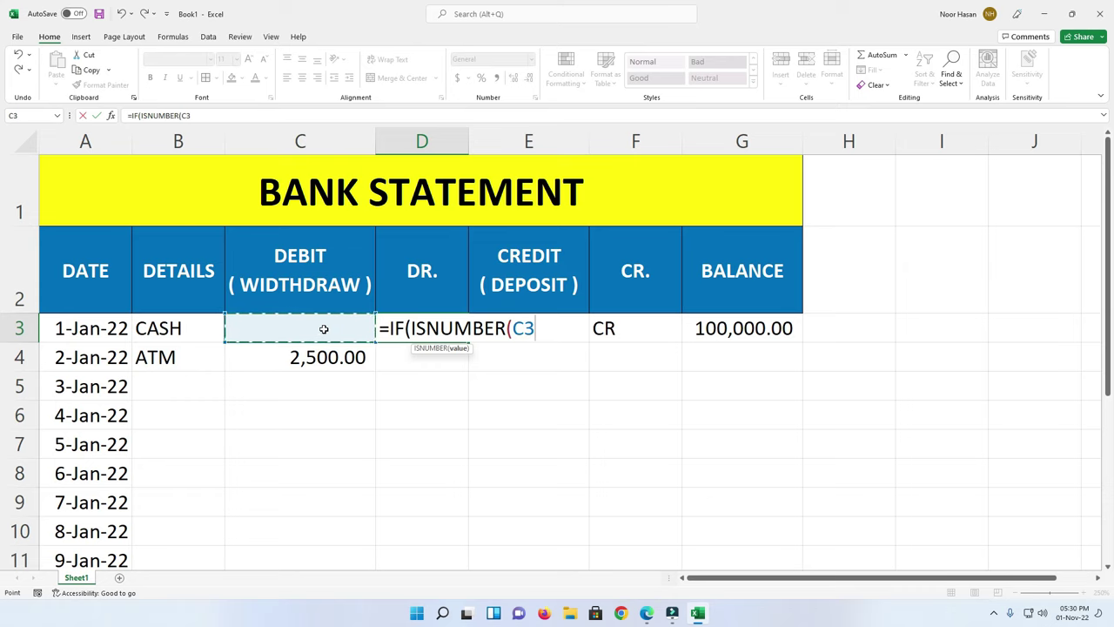
{"action": "type", "text": "),\"DR\",\"\""}
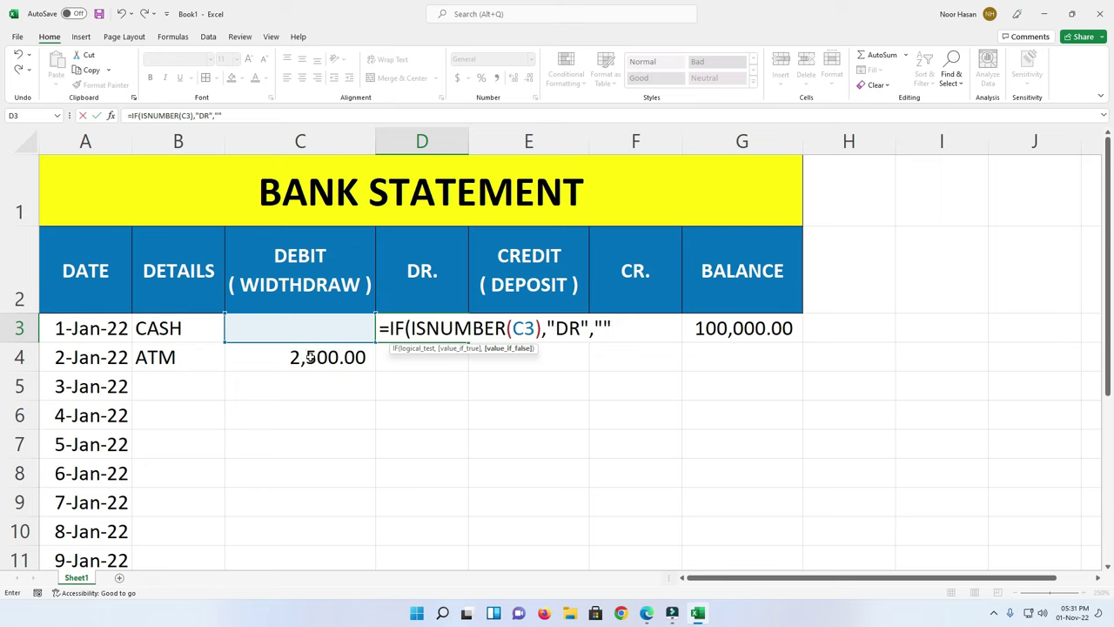
{"action": "type", "text": ")"}
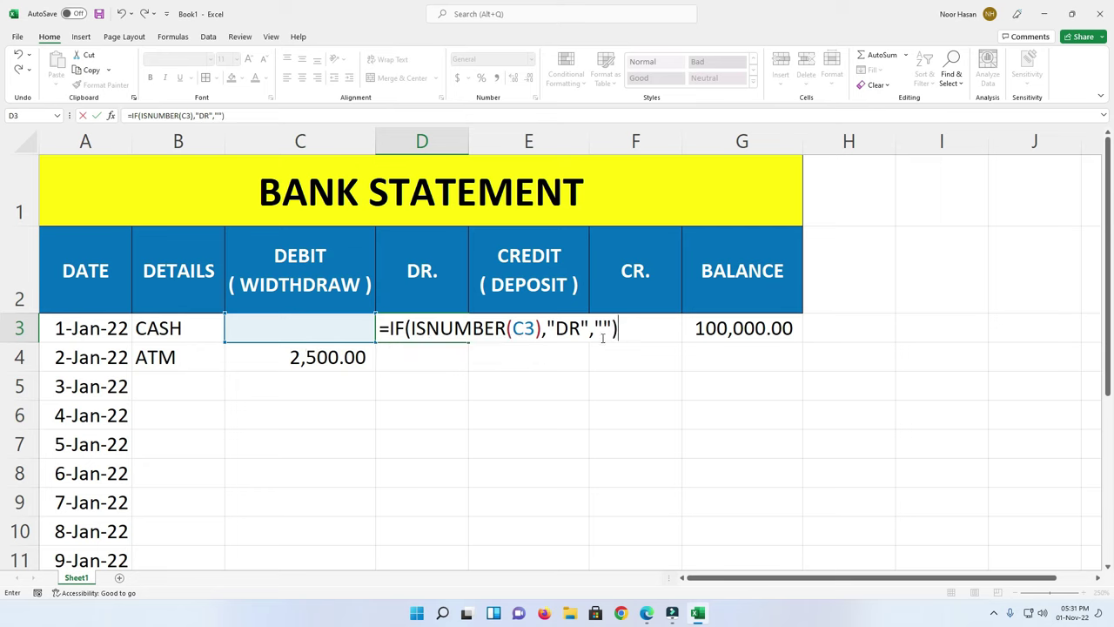
{"action": "key", "text": "Return"}
{"action": "key", "text": "Up"}
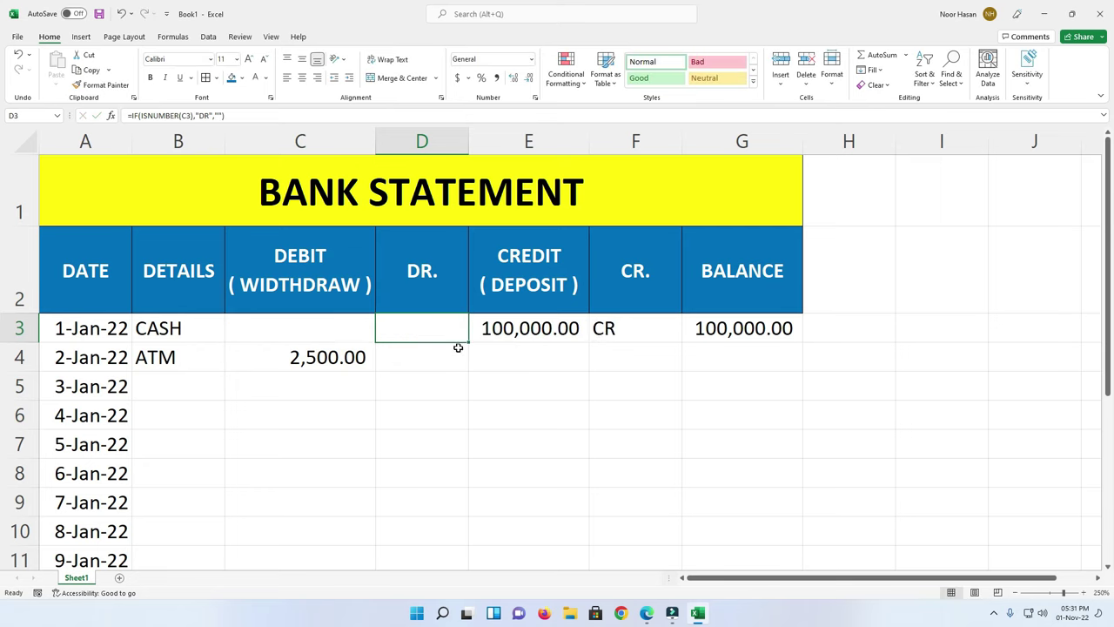
{"action": "left_click_drag", "start_coordinate": [469, 343], "coordinate": [462, 524]}
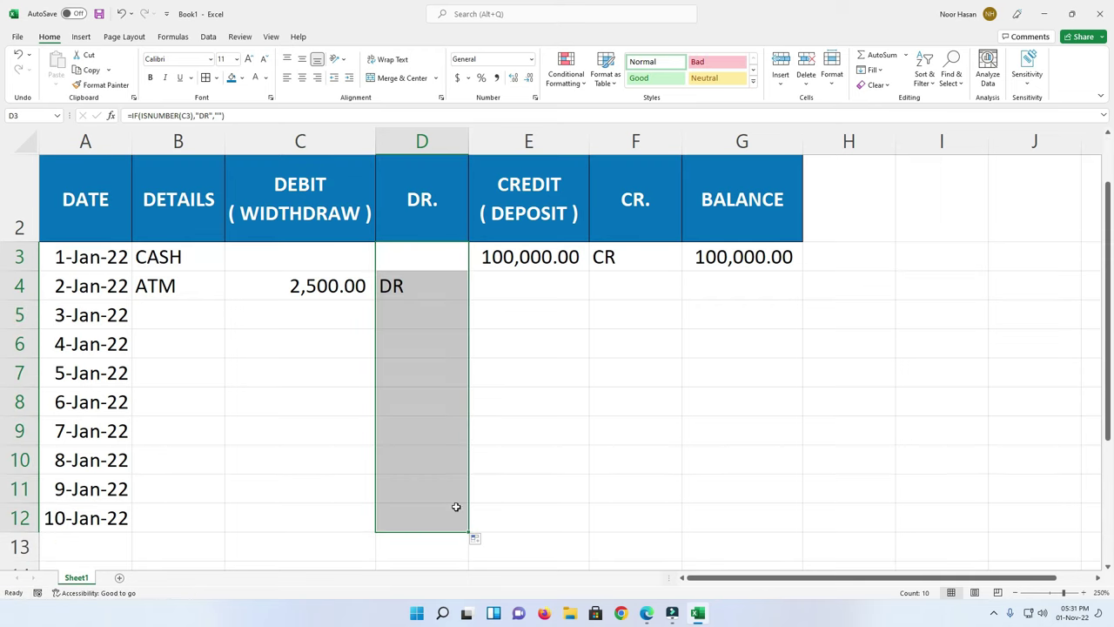
{"action": "left_click", "coordinate": [414, 285]}
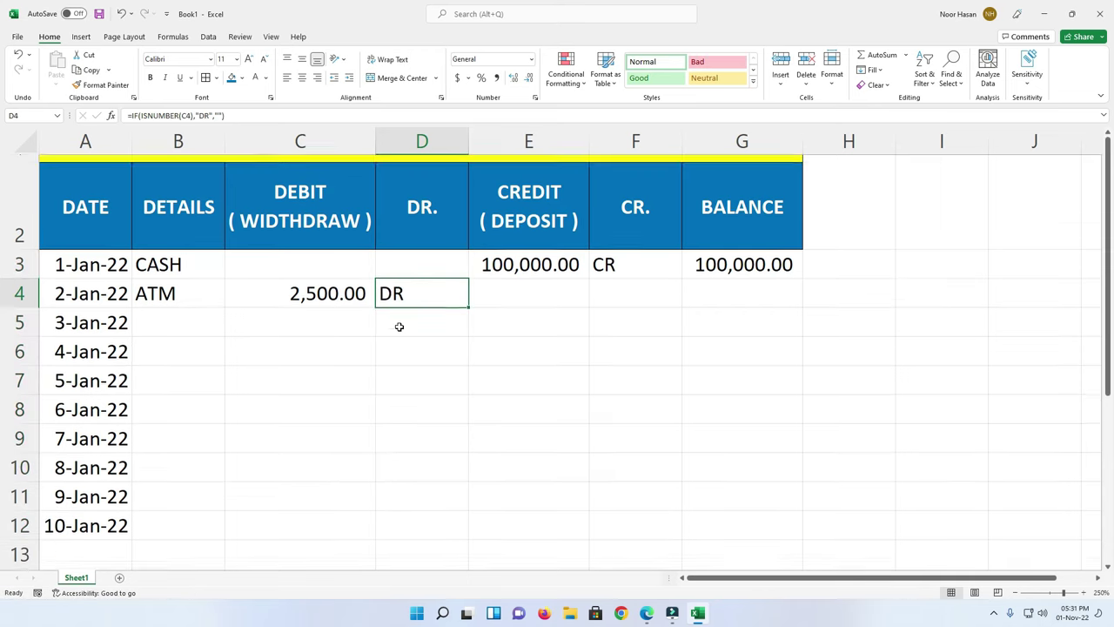
{"action": "scroll", "coordinate": [349, 331], "scroll_direction": "up", "scroll_amount": 1}
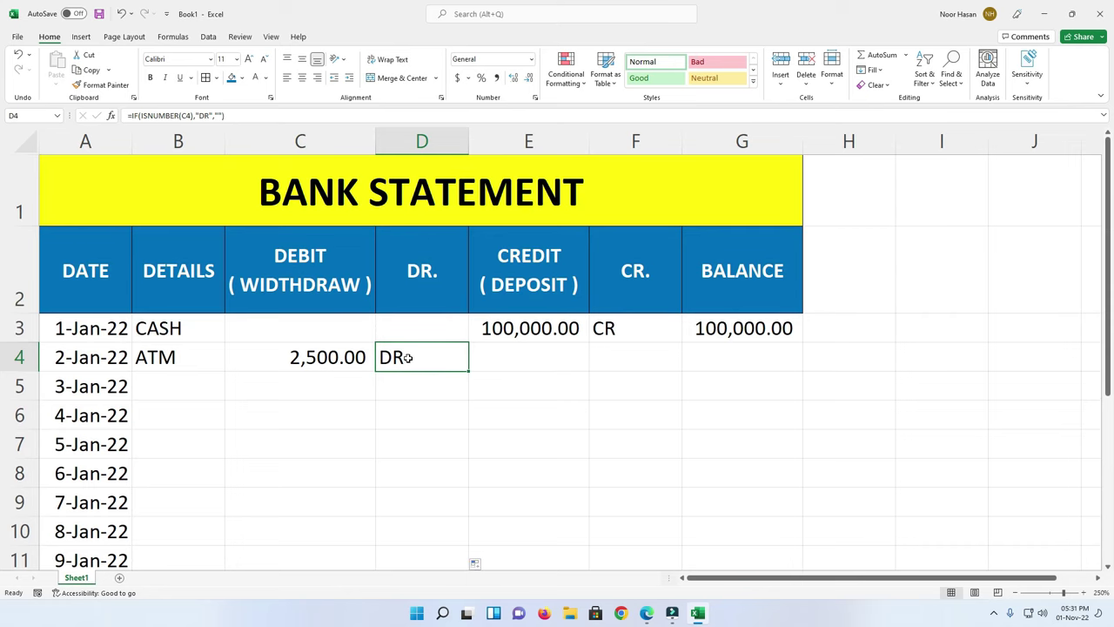
Step: Enter =G3+E4-C4 in G4 so the 2-Jan balance shows 97,500.00
{"action": "left_click", "coordinate": [750, 354]}
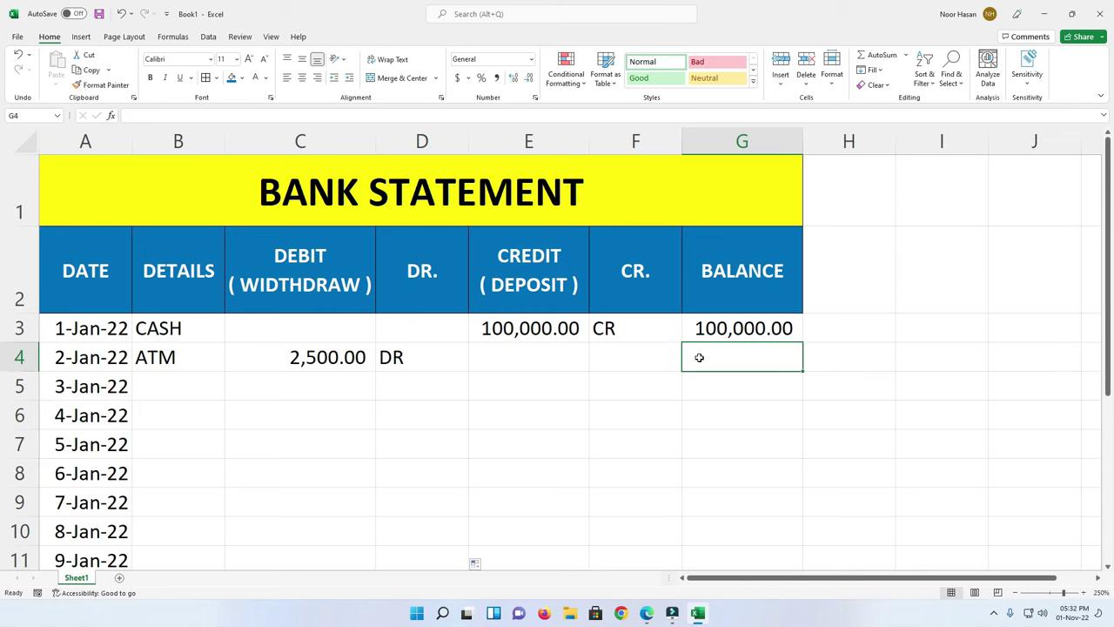
{"action": "type", "text": "="}
{"action": "left_click", "coordinate": [716, 328]}
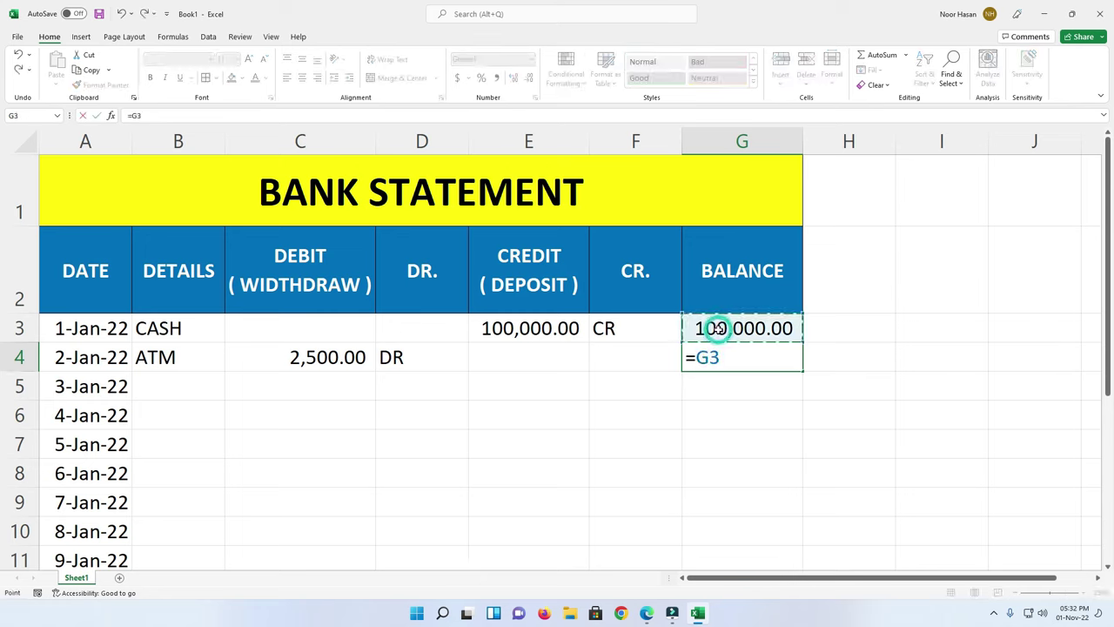
{"action": "type", "text": "+"}
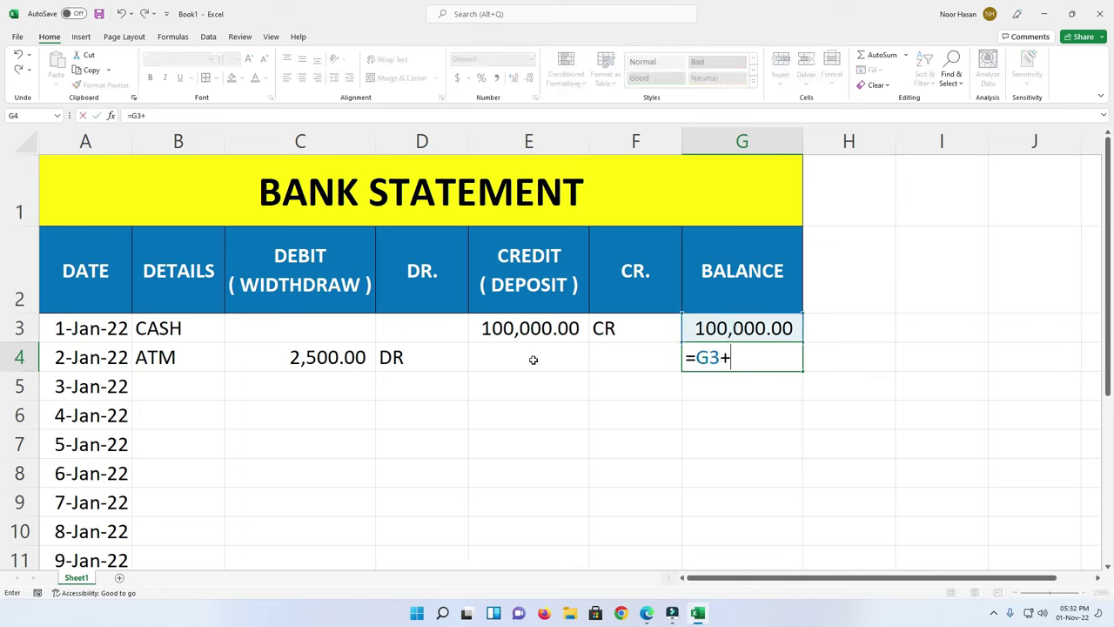
{"action": "left_click", "coordinate": [528, 357]}
{"action": "type", "text": "-"}
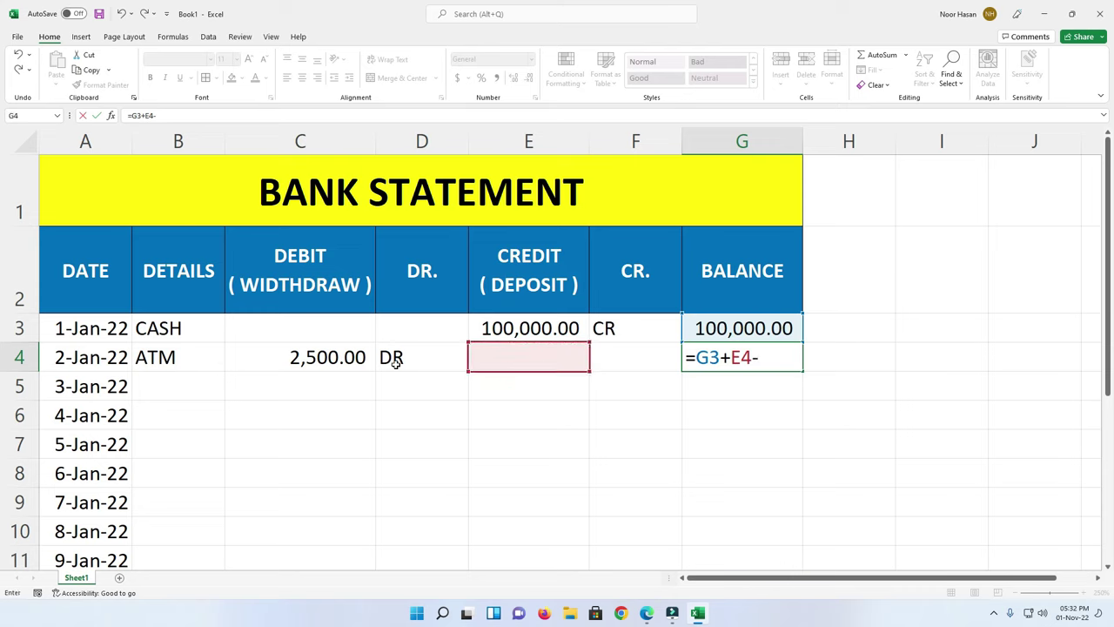
{"action": "left_click", "coordinate": [344, 358]}
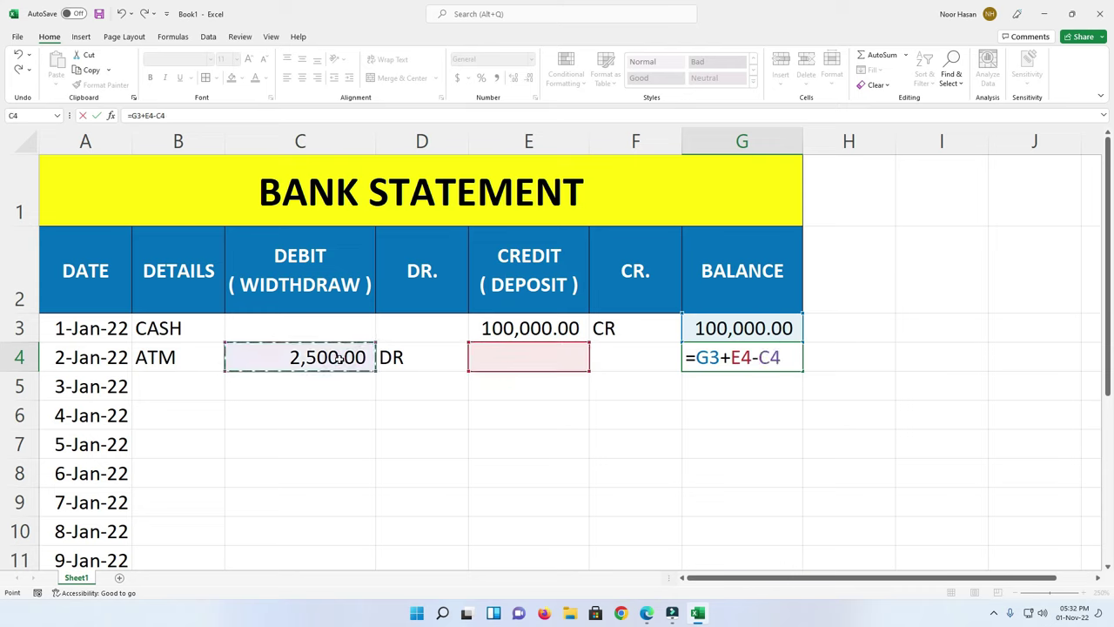
{"action": "key", "text": "Return"}
{"action": "key", "text": "Up"}
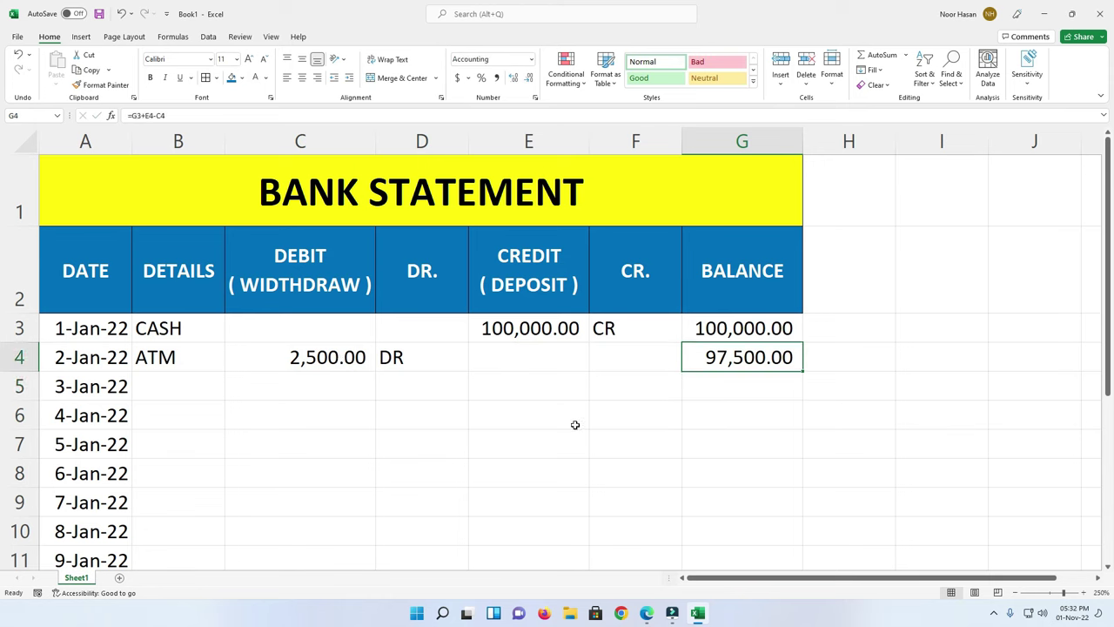
Step: Apply Outside Borders around the transaction range A3:G12
{"action": "left_click_drag", "start_coordinate": [108, 329], "coordinate": [745, 596]}
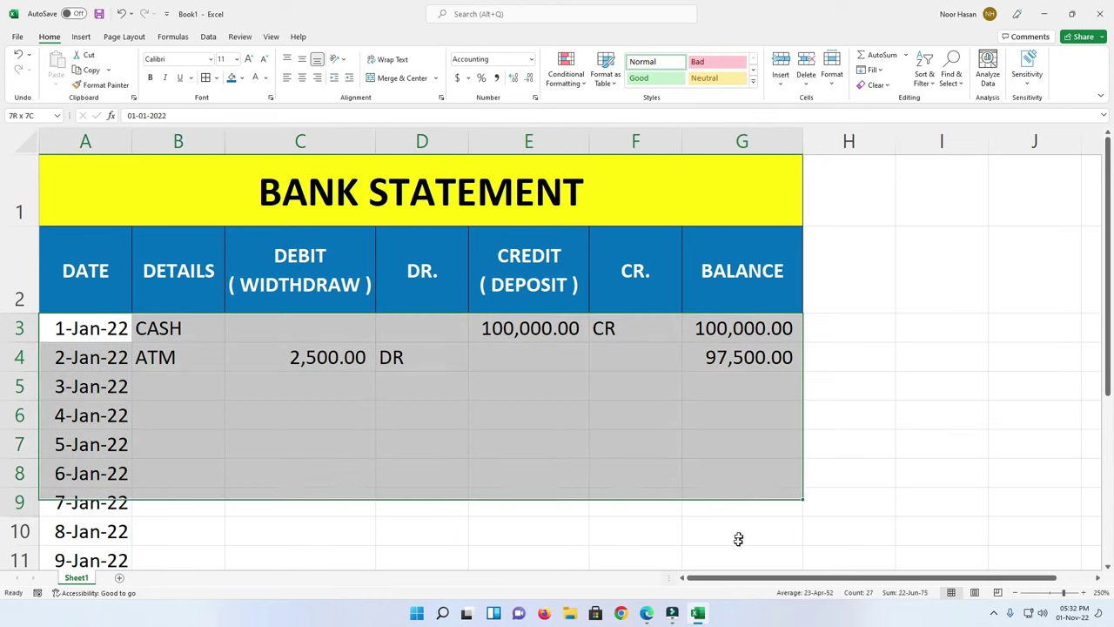
{"action": "left_click_drag", "start_coordinate": [745, 597], "coordinate": [727, 541]}
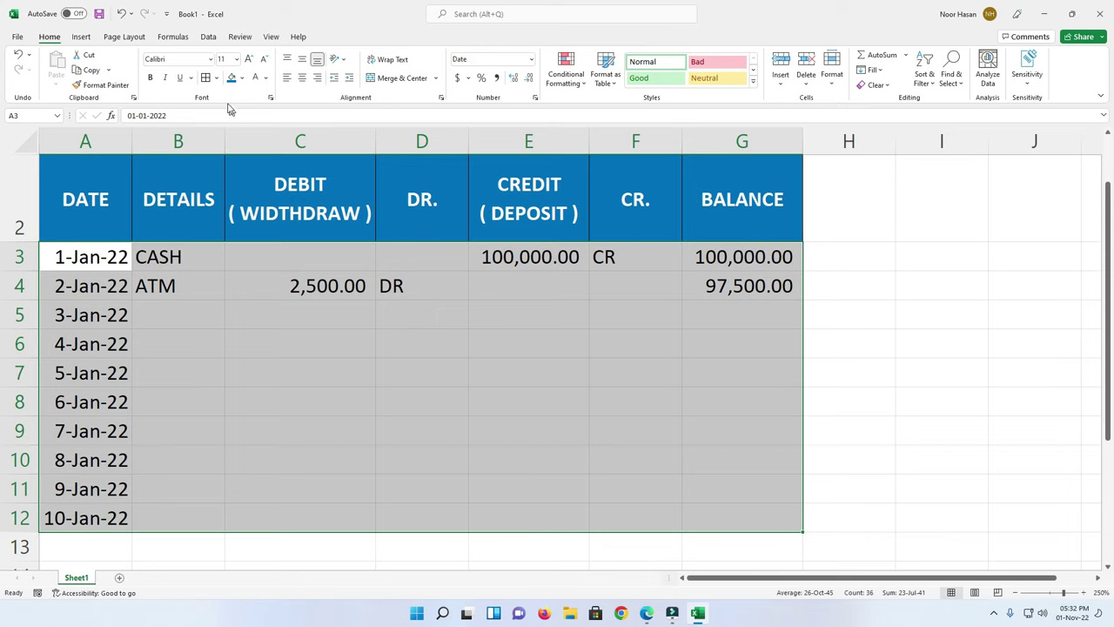
{"action": "left_click", "coordinate": [216, 77]}
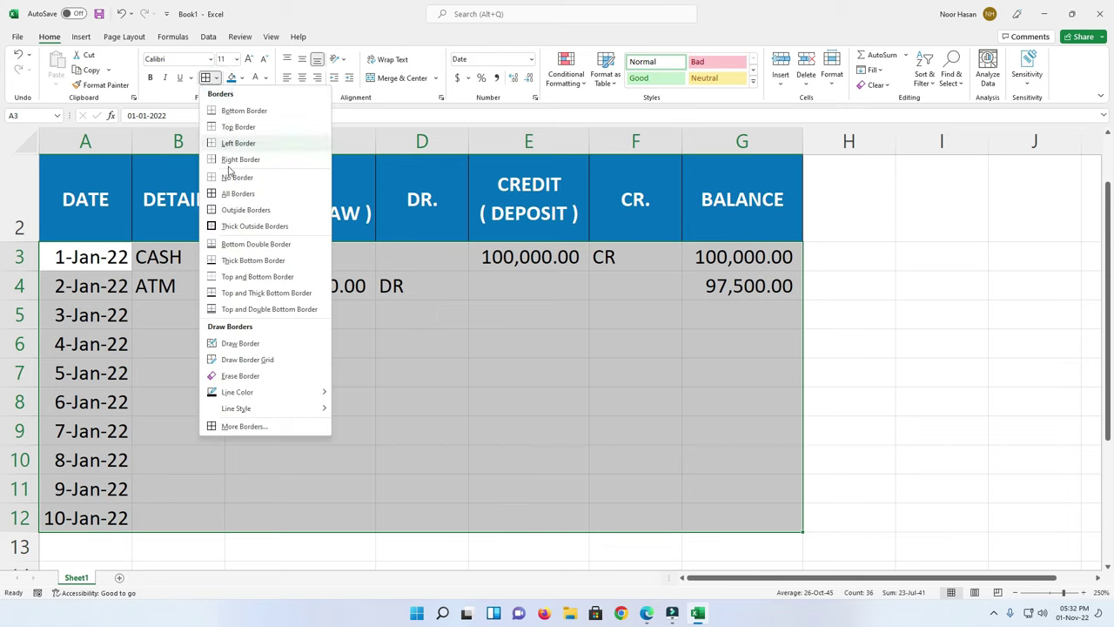
{"action": "left_click", "coordinate": [248, 212]}
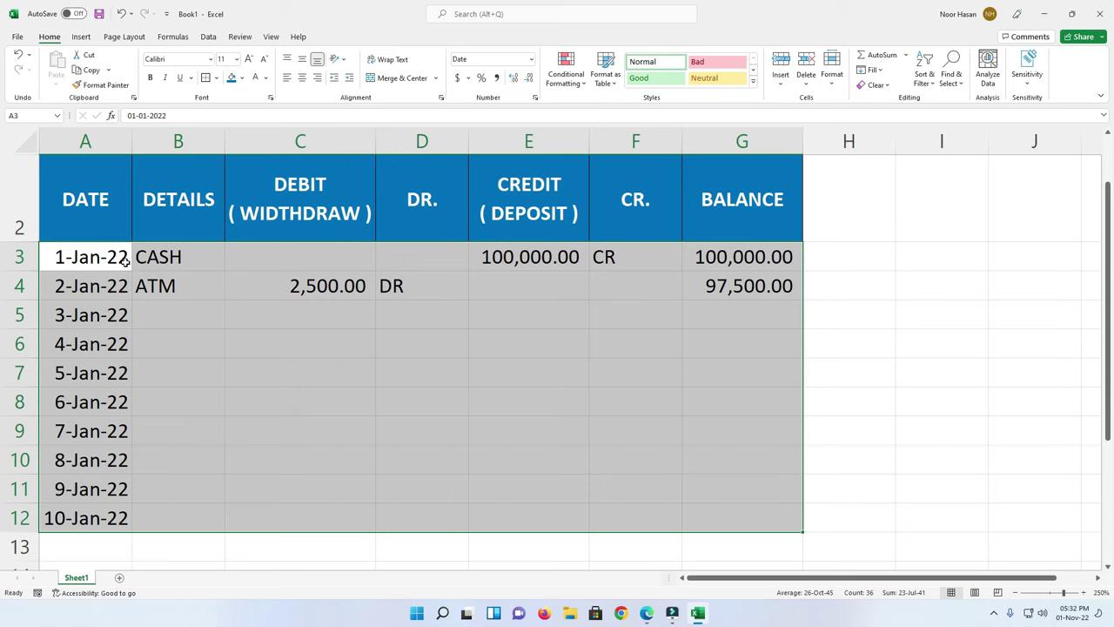
{"action": "left_click", "coordinate": [99, 255]}
Step: Outline each column (DATE, DETAILS, DEBIT, CREDIT, CR.) over rows 3–12 for vertical separators
{"action": "left_click_drag", "start_coordinate": [96, 317], "coordinate": [111, 514]}
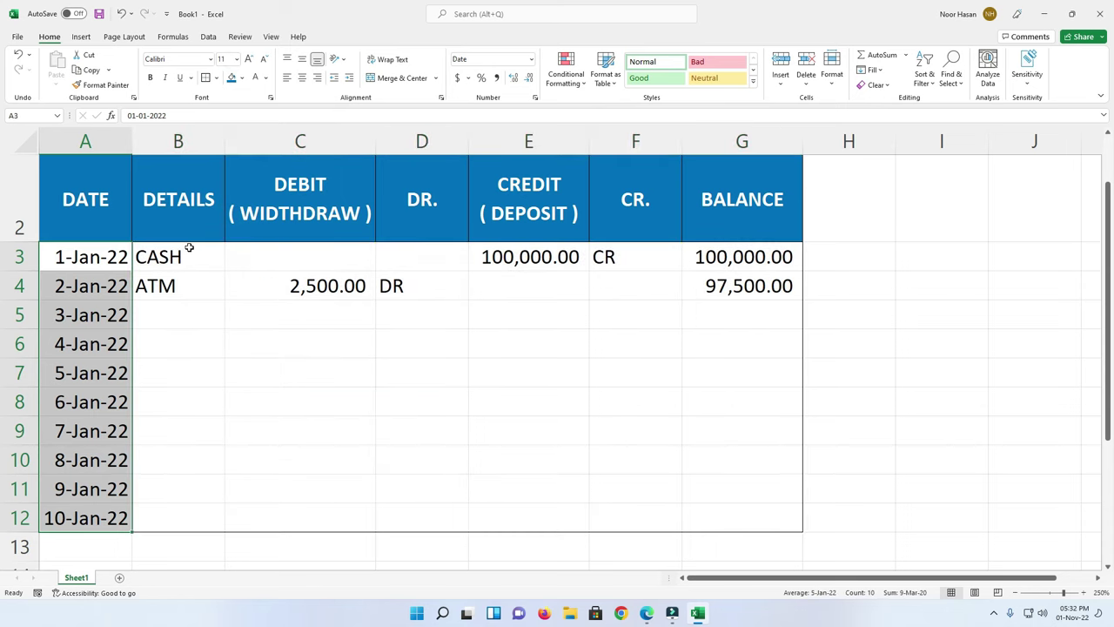
{"action": "left_click", "coordinate": [216, 77]}
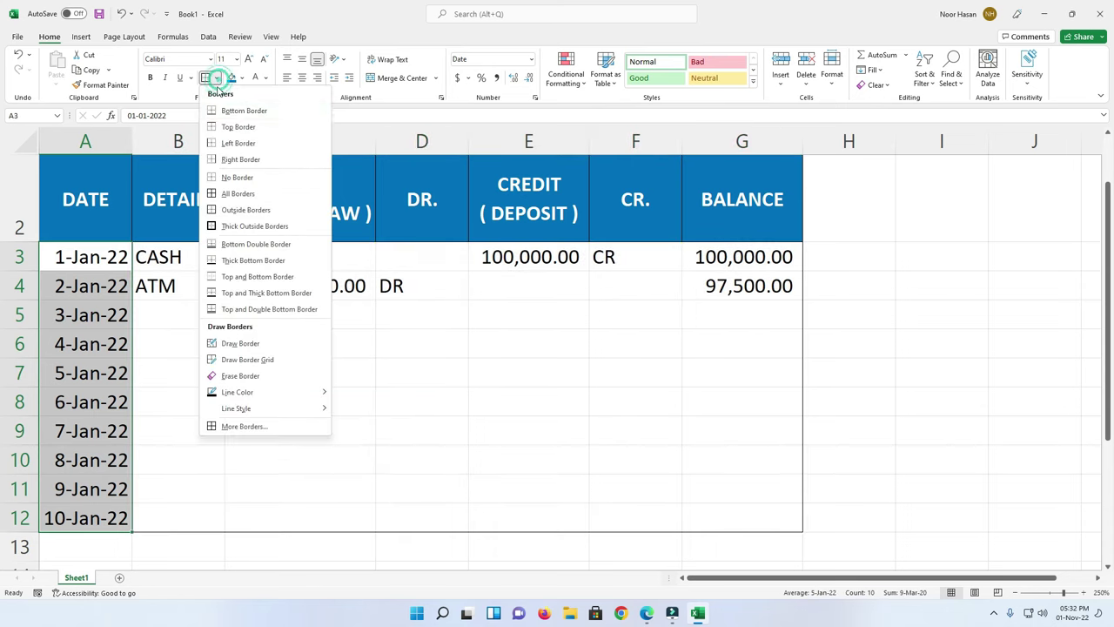
{"action": "left_click", "coordinate": [234, 210]}
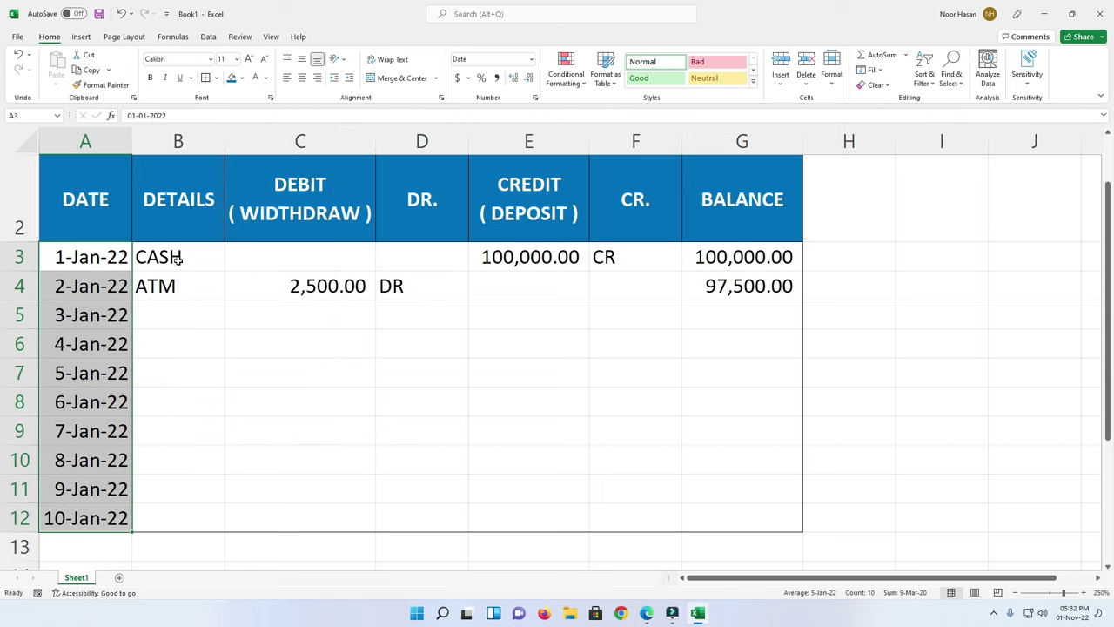
{"action": "left_click_drag", "start_coordinate": [160, 258], "coordinate": [185, 509]}
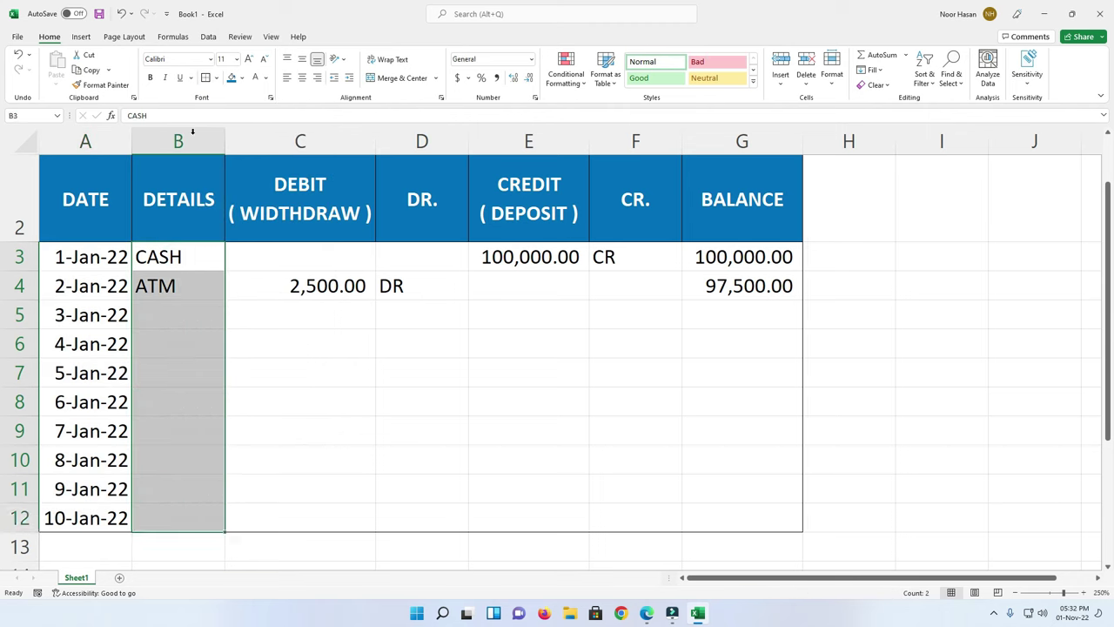
{"action": "left_click_drag", "start_coordinate": [270, 262], "coordinate": [299, 517]}
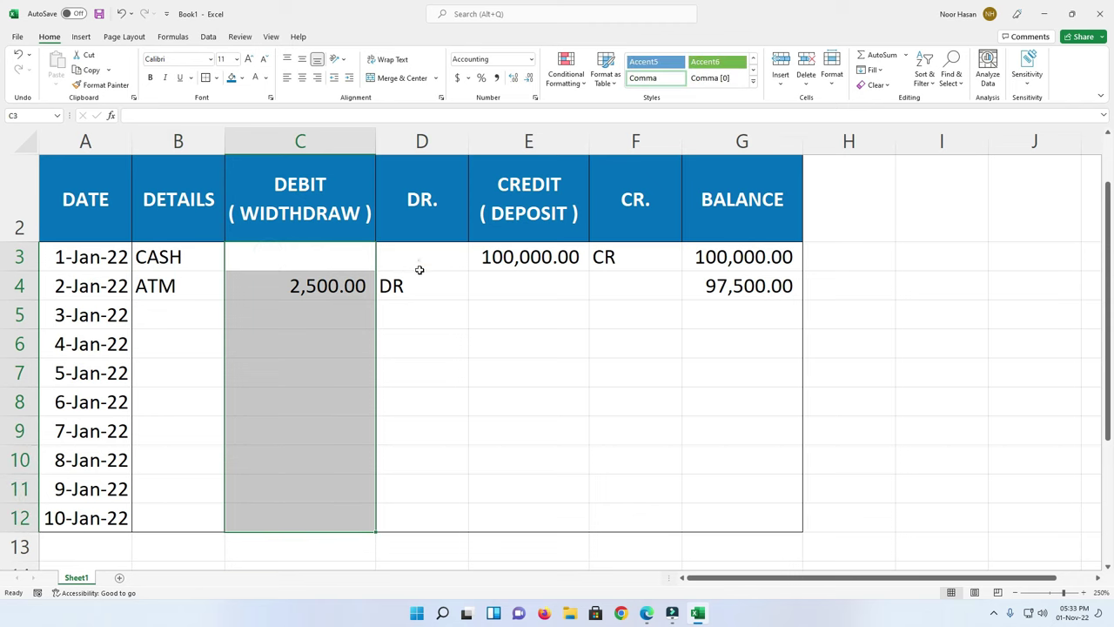
{"action": "left_click_drag", "start_coordinate": [518, 260], "coordinate": [523, 517]}
{"action": "left_click_drag", "start_coordinate": [617, 259], "coordinate": [636, 518]}
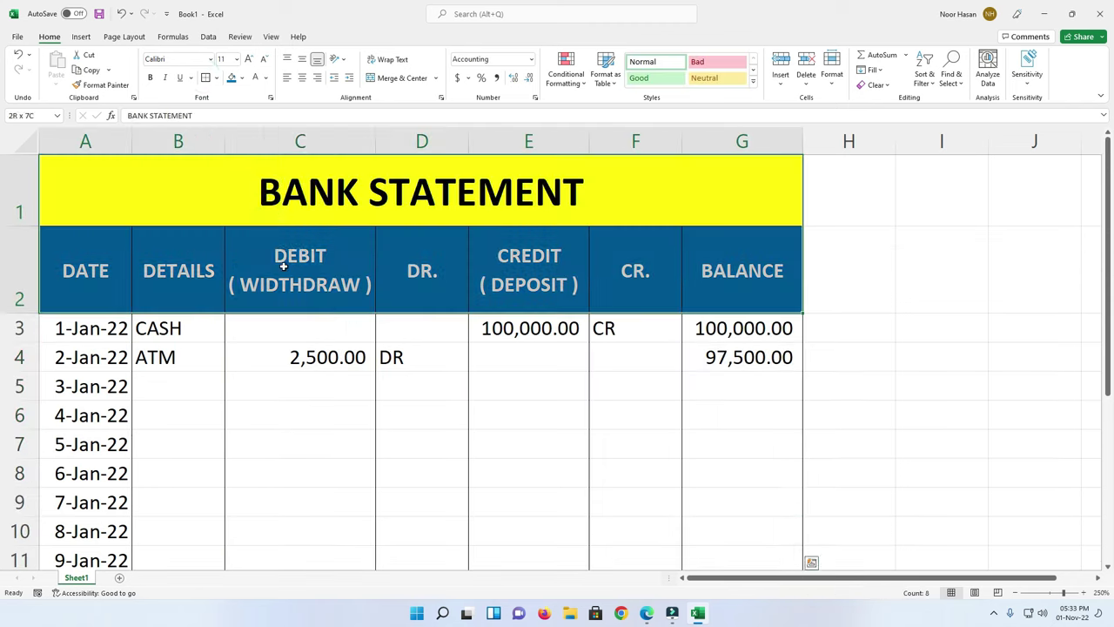
{"action": "left_click", "coordinate": [216, 77]}
{"action": "left_click", "coordinate": [241, 224]}
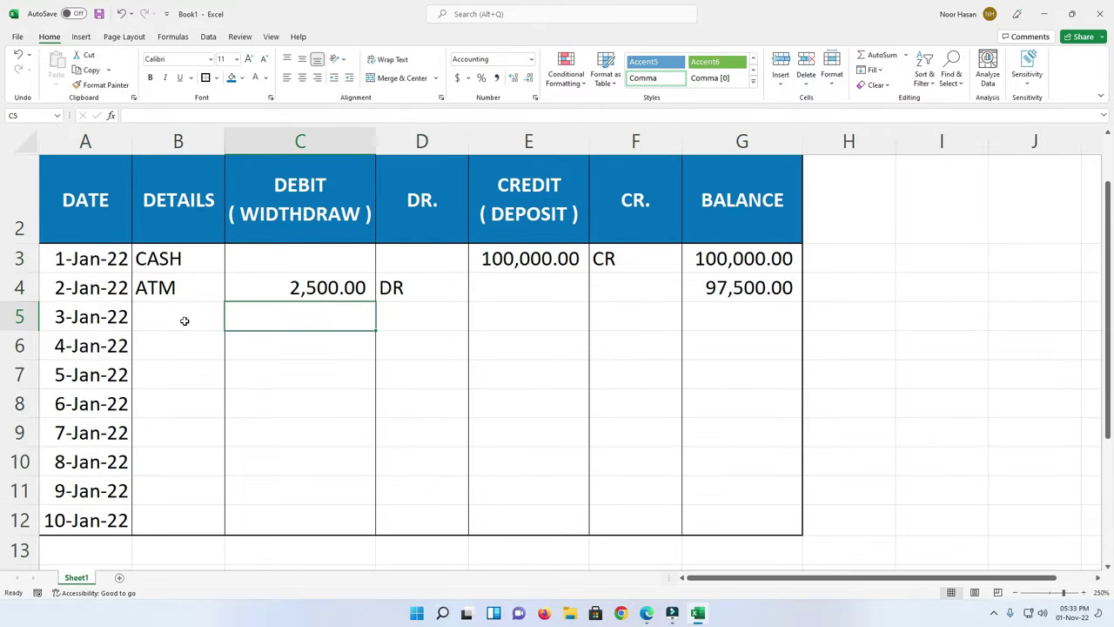
Step: Enter PAYROLL, DIRECT DEBIT, BY PAYTM, CASH, BILL PAYMENT, a cheque payee, INSURANCE and CASH in B5:B12
{"action": "left_click", "coordinate": [185, 321]}
{"action": "type", "text": "PAYROLL DRIRECT DEBIT BY PAYTM CASH BIL"}
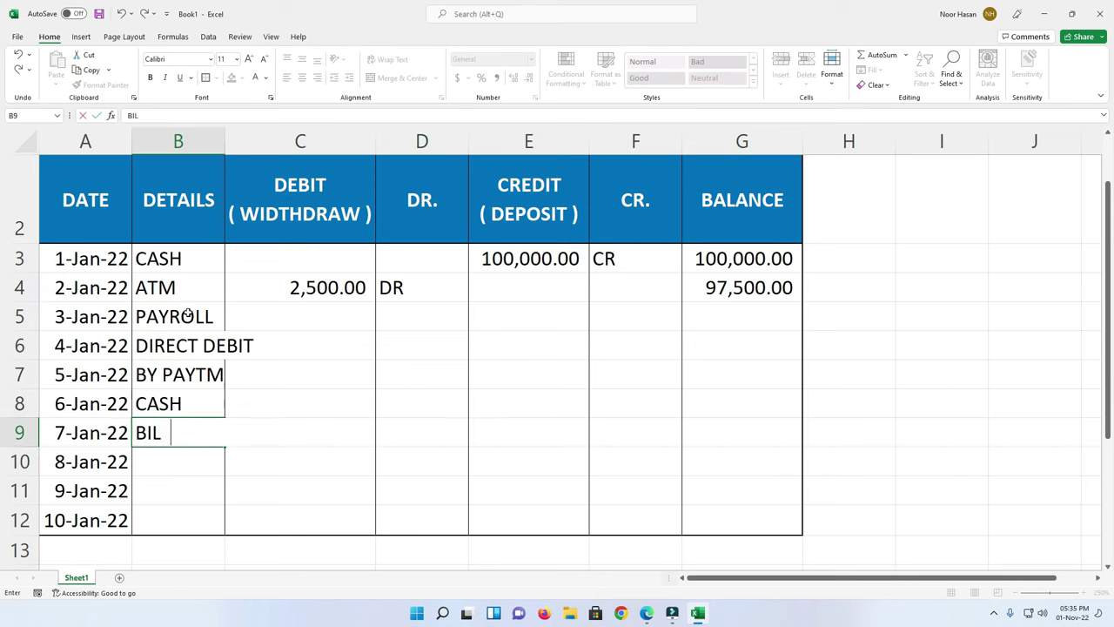
{"action": "type", "text": "L PAYMENT RAMESH ( CHEQUE NO) INSURANCE CASH"}
{"action": "key", "text": "Up"}
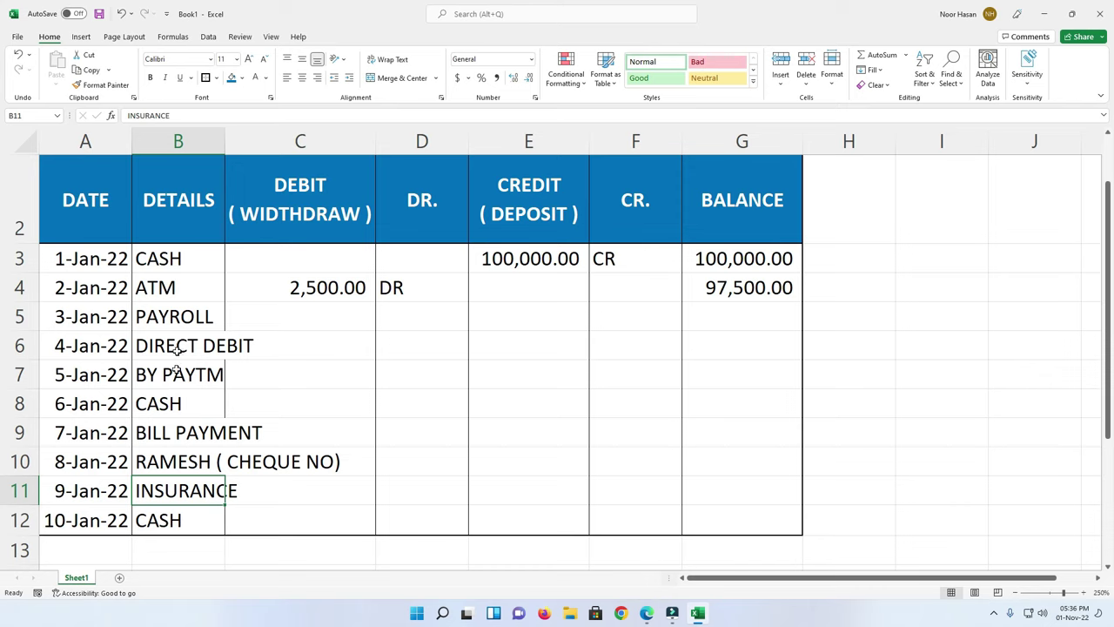
Step: Autofit the DETAILS column and centre all entries in the table
{"action": "double_click", "coordinate": [223, 141]}
{"action": "left_click", "coordinate": [223, 140]}
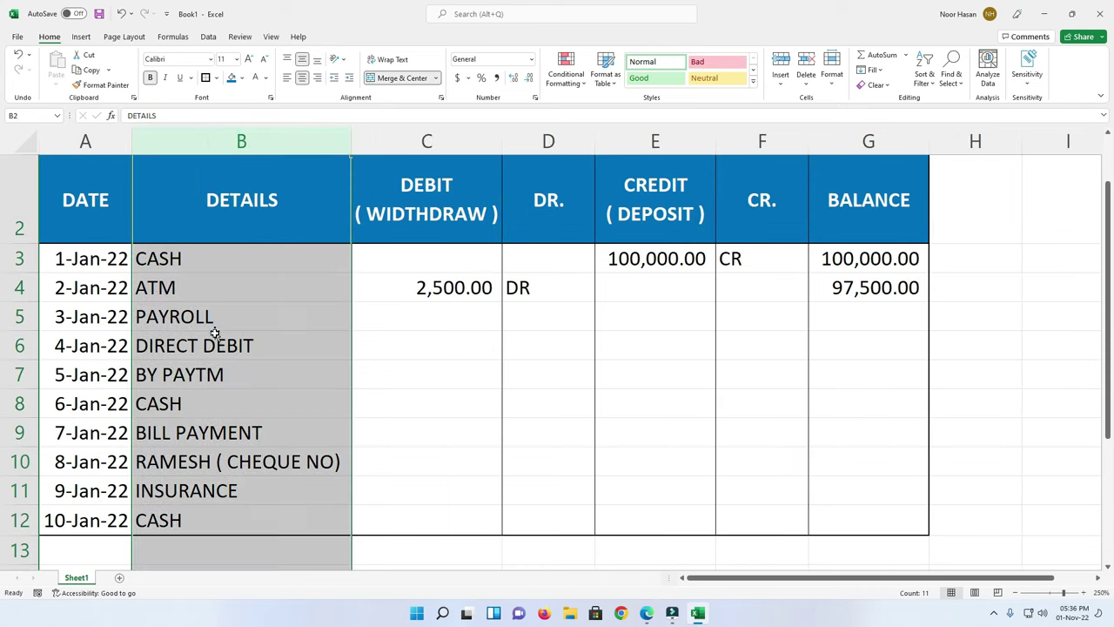
{"action": "left_click", "coordinate": [215, 336]}
{"action": "left_click_drag", "start_coordinate": [103, 266], "coordinate": [881, 518]}
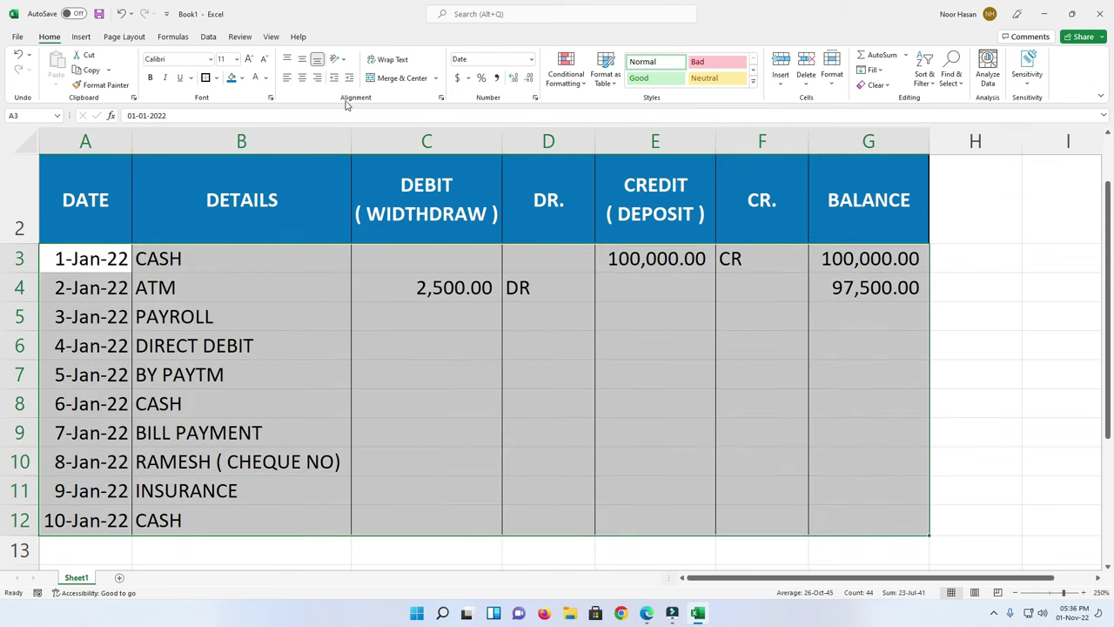
{"action": "left_click", "coordinate": [303, 79]}
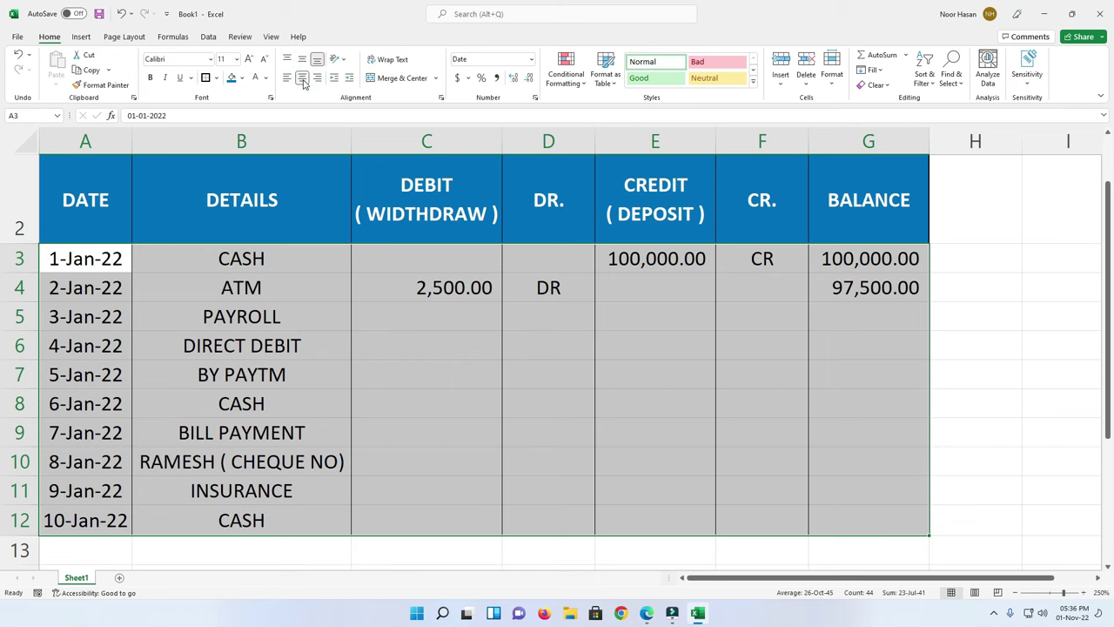
Step: Narrow the DR. and CR. columns to fit their short flags
{"action": "left_click", "coordinate": [555, 224]}
{"action": "left_click_drag", "start_coordinate": [595, 141], "coordinate": [554, 144]}
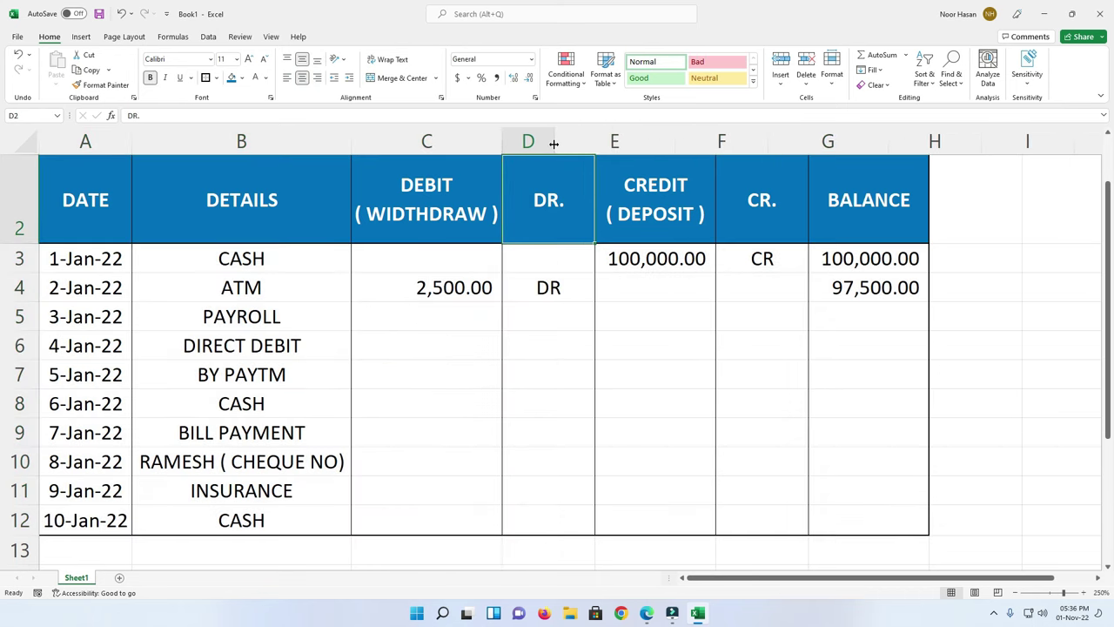
{"action": "left_click_drag", "start_coordinate": [768, 145], "coordinate": [715, 156]}
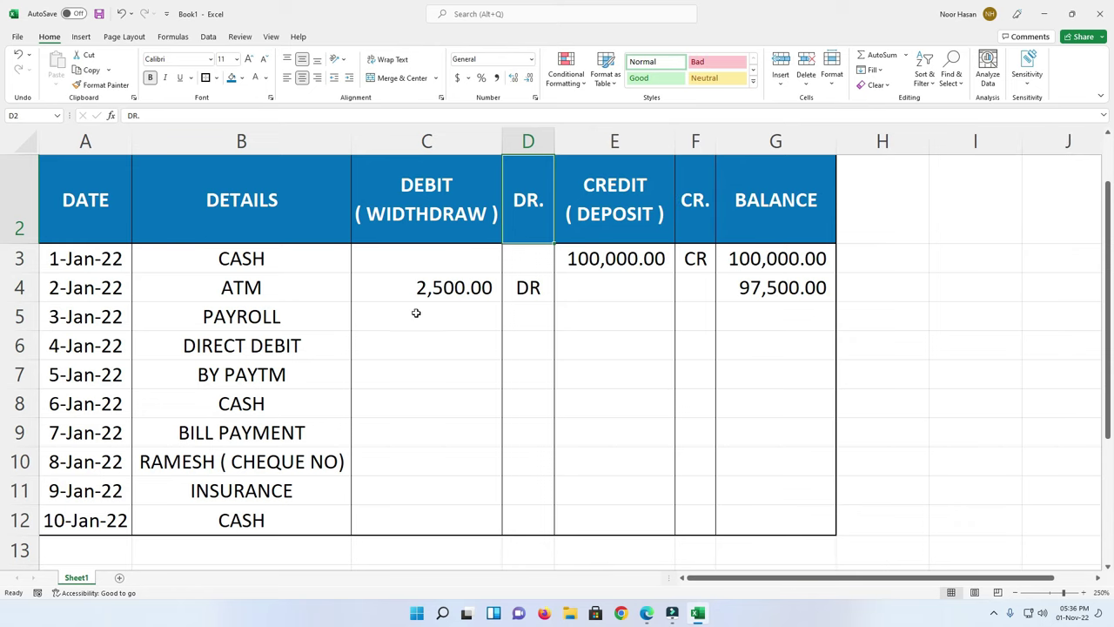
{"action": "left_click_drag", "start_coordinate": [717, 142], "coordinate": [726, 142]}
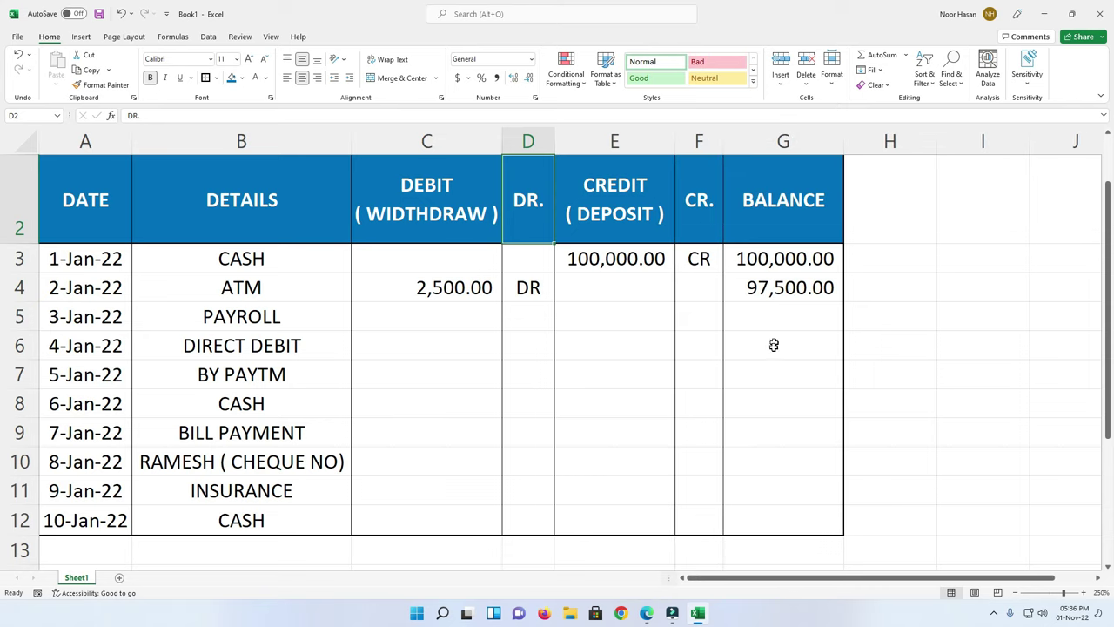
{"action": "left_click", "coordinate": [754, 324]}
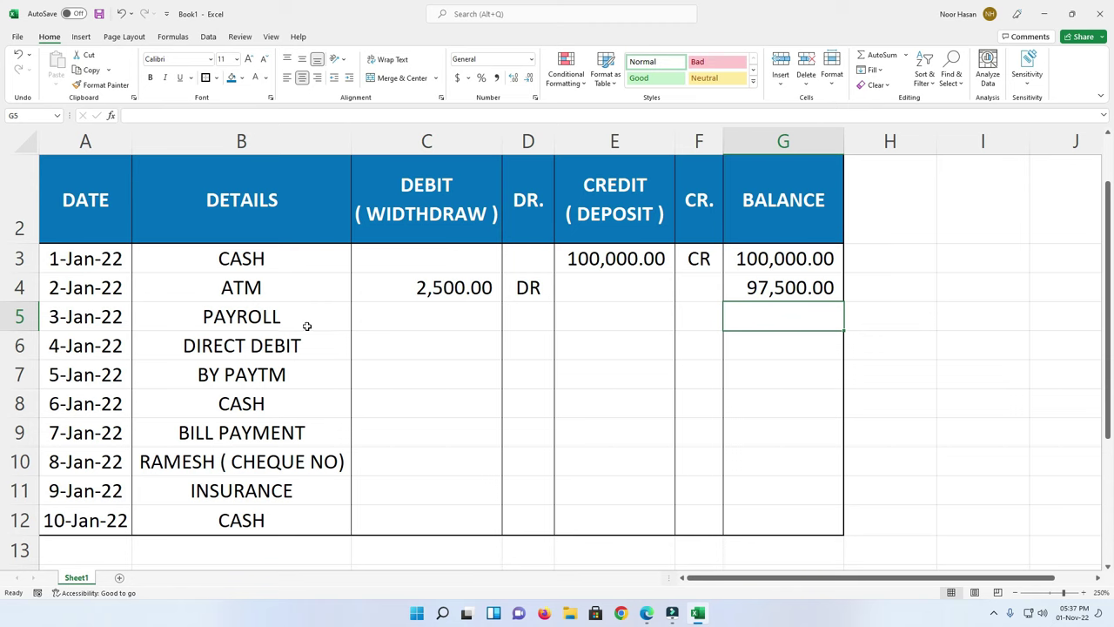
Step: Enter the 25000 payroll credit in E5 and fill the G4 balance formula down to G12
{"action": "left_click", "coordinate": [603, 323]}
{"action": "type", "text": "25000"}
{"action": "key", "text": "Return"}
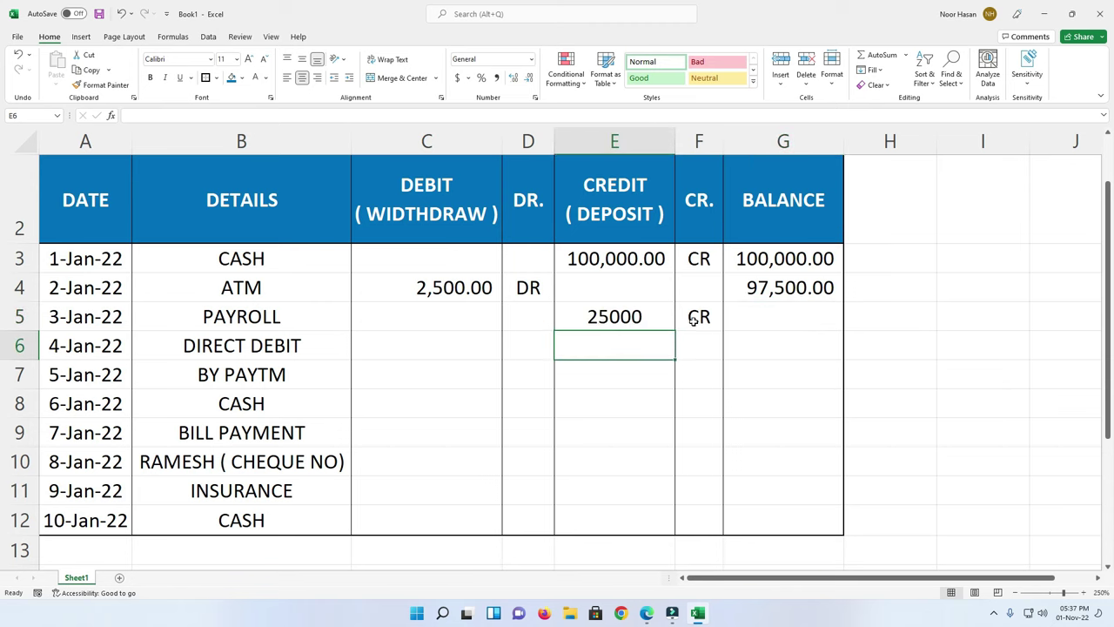
{"action": "left_click", "coordinate": [756, 287]}
{"action": "left_click_drag", "start_coordinate": [844, 304], "coordinate": [844, 529]}
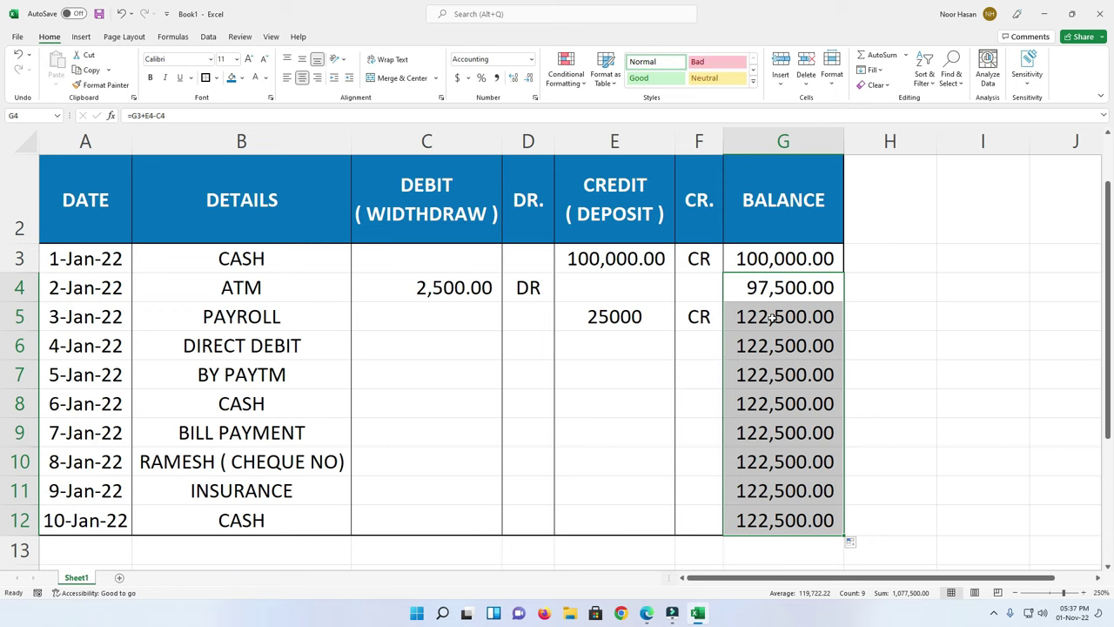
Step: Enter debits of 5,000 in C6 and 10,000 in C7
{"action": "left_click", "coordinate": [404, 350]}
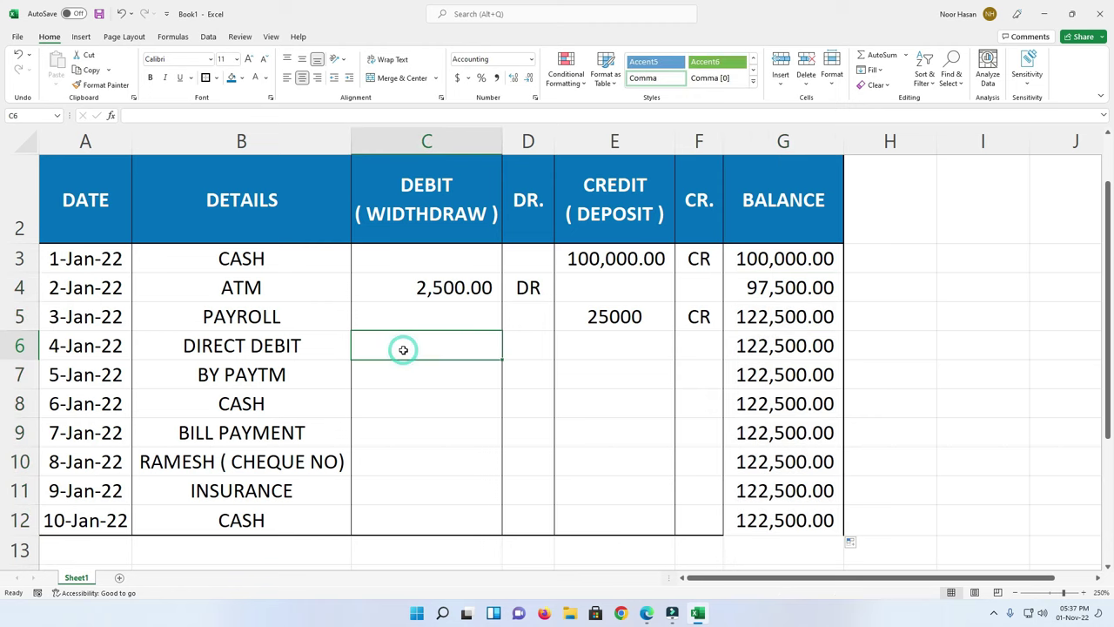
{"action": "type", "text": "5,000"}
{"action": "key", "text": "Return"}
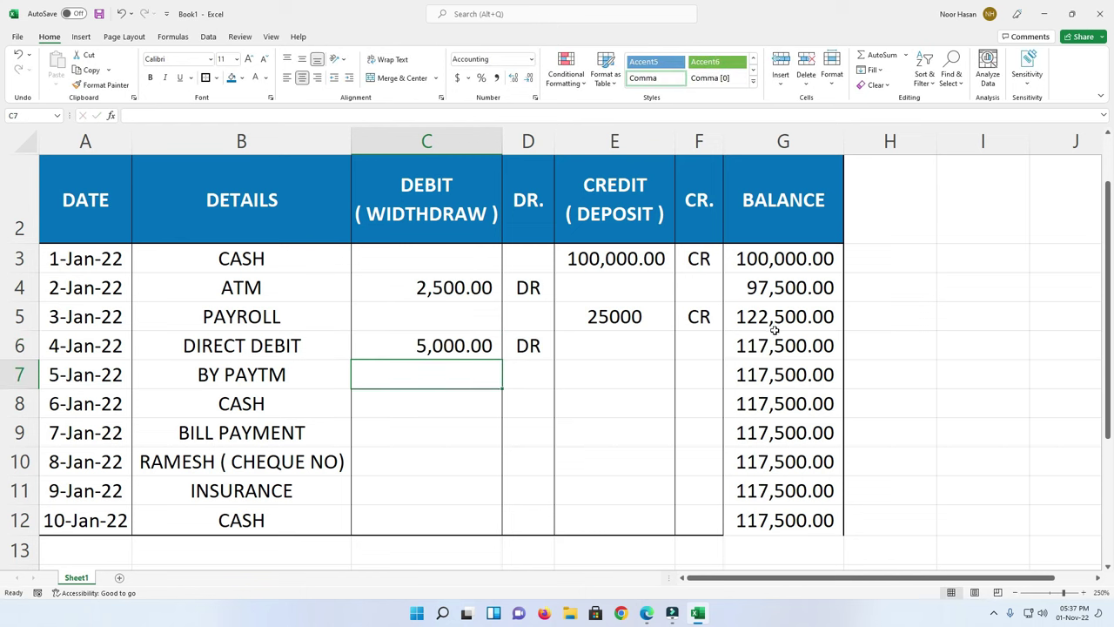
{"action": "left_click", "coordinate": [600, 370]}
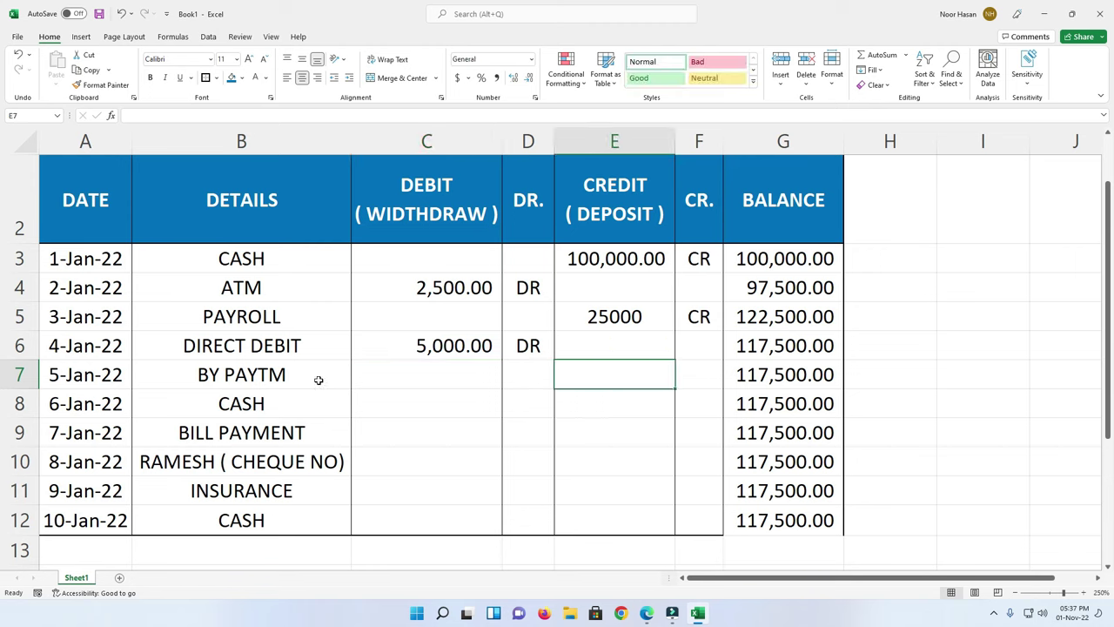
{"action": "left_click", "coordinate": [431, 376]}
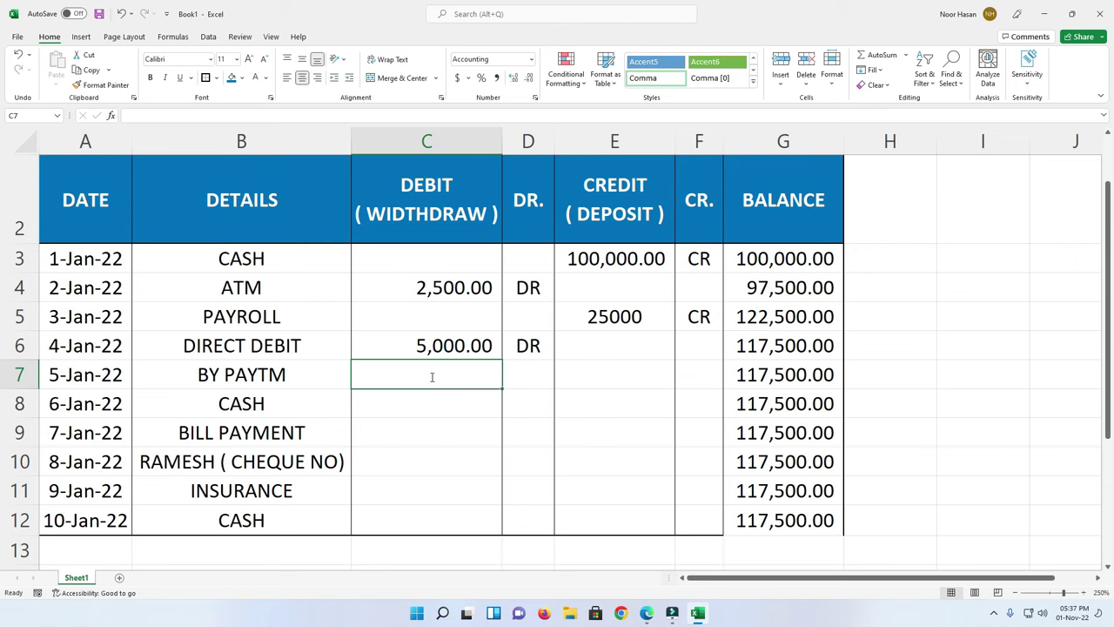
{"action": "type", "text": "10,000"}
{"action": "key", "text": "Return"}
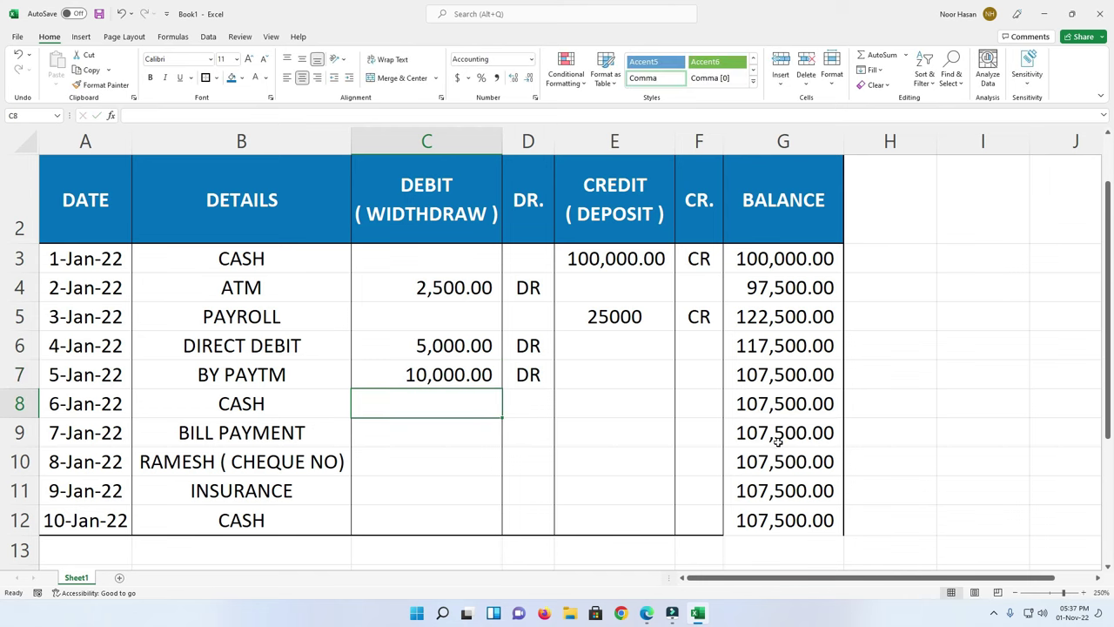
Step: Enter the 15000 credit in E8, 2,000 debit in C9 and 10000 credit in E10
{"action": "left_click", "coordinate": [607, 406]}
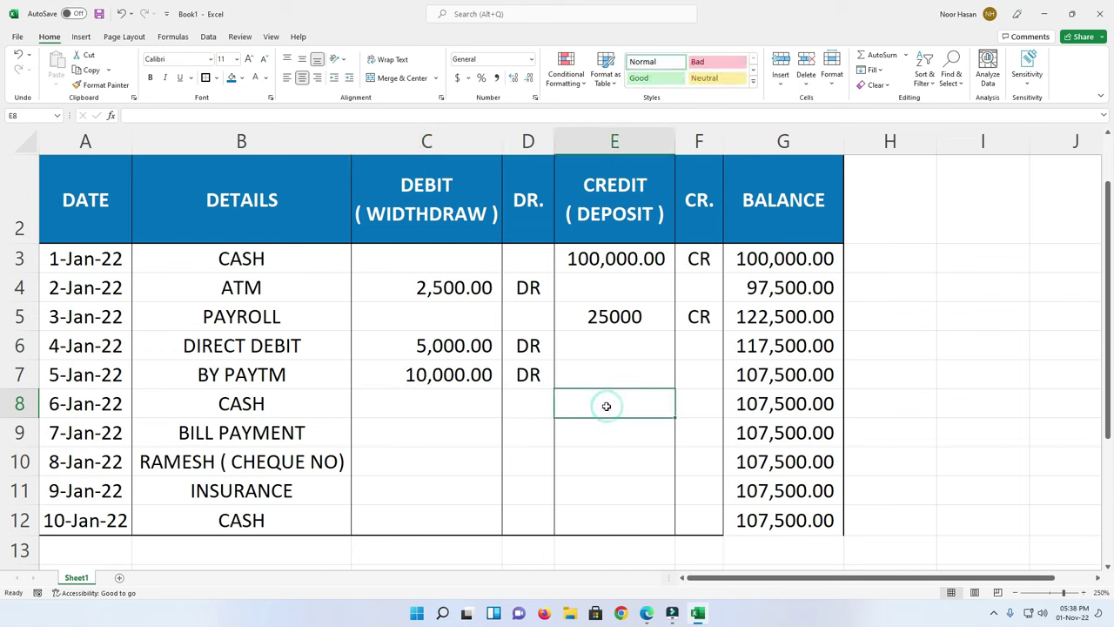
{"action": "type", "text": "15000"}
{"action": "key", "text": "Return"}
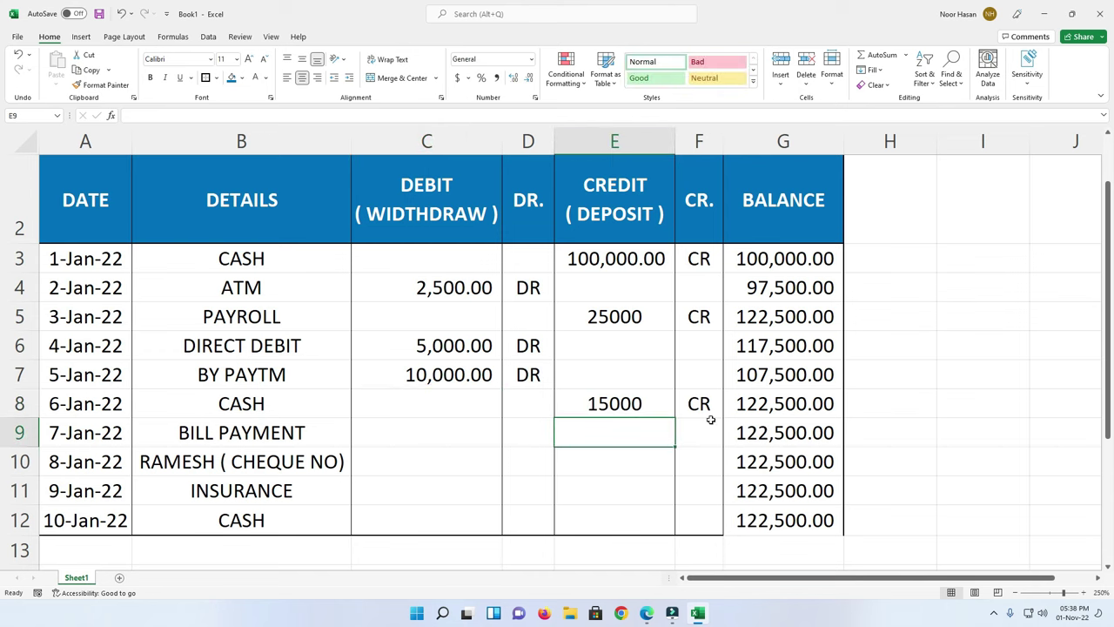
{"action": "left_click", "coordinate": [425, 435]}
{"action": "type", "text": "2,000"}
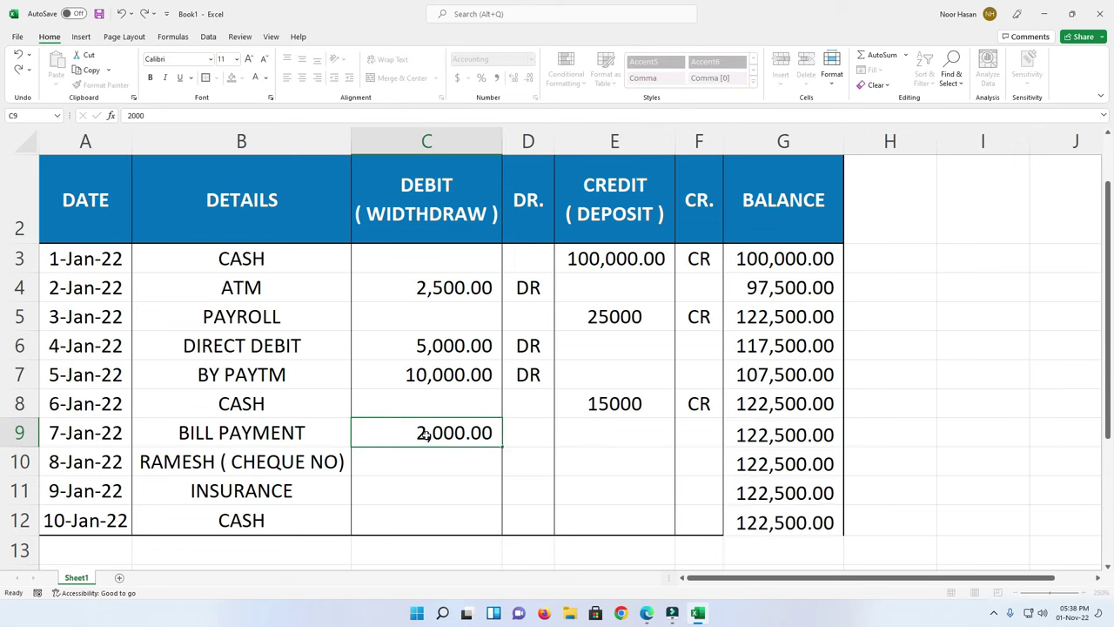
{"action": "key", "text": "Return"}
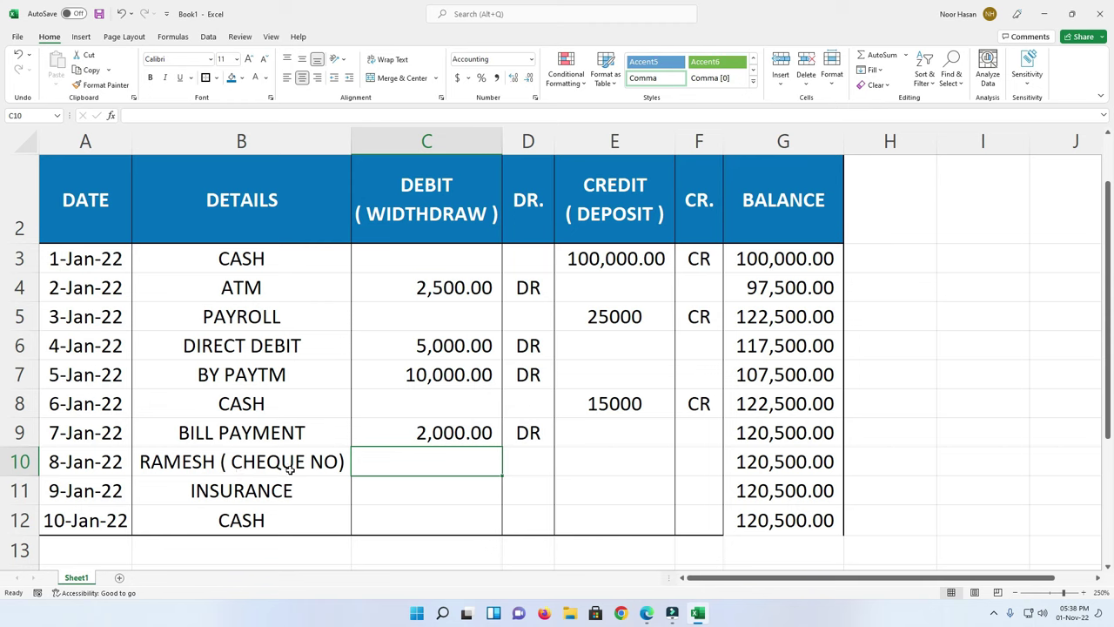
{"action": "left_click", "coordinate": [598, 468]}
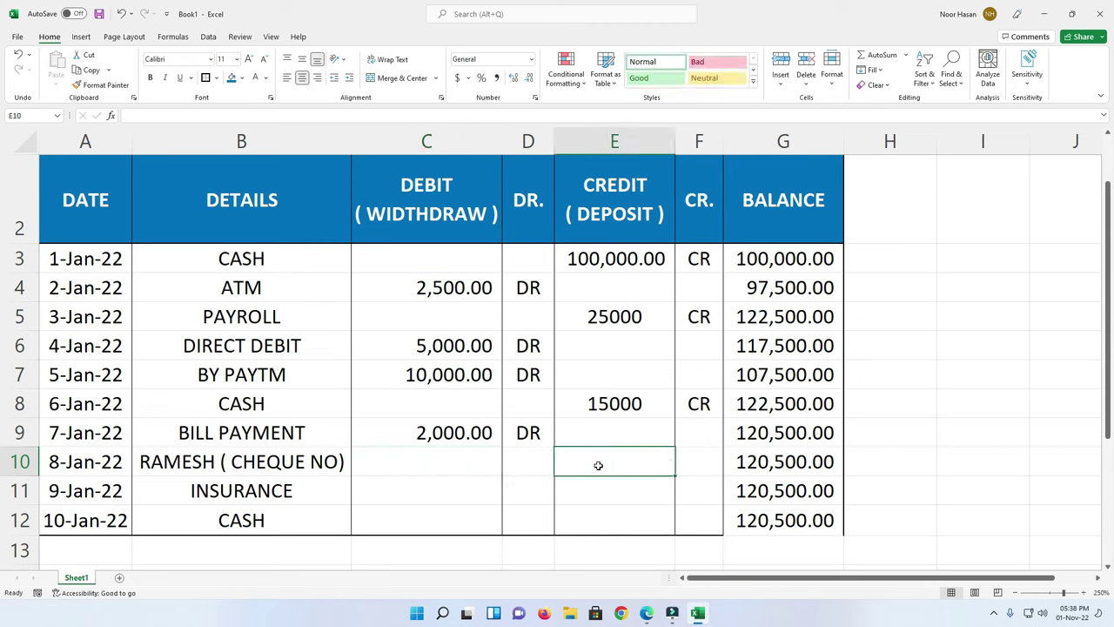
{"action": "type", "text": "10000"}
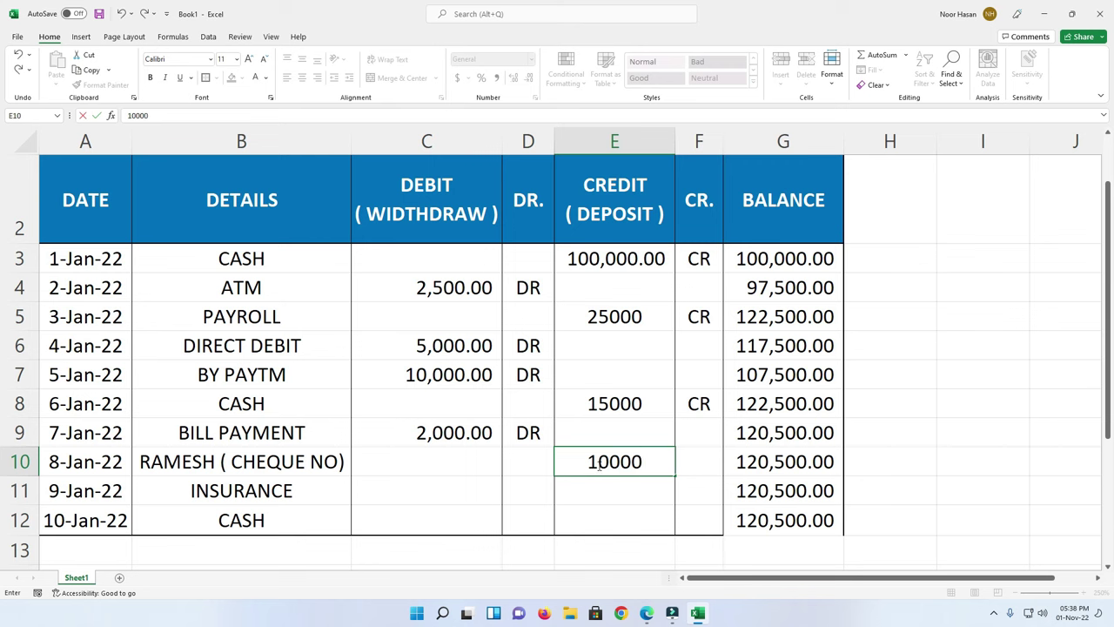
{"action": "key", "text": "Return"}
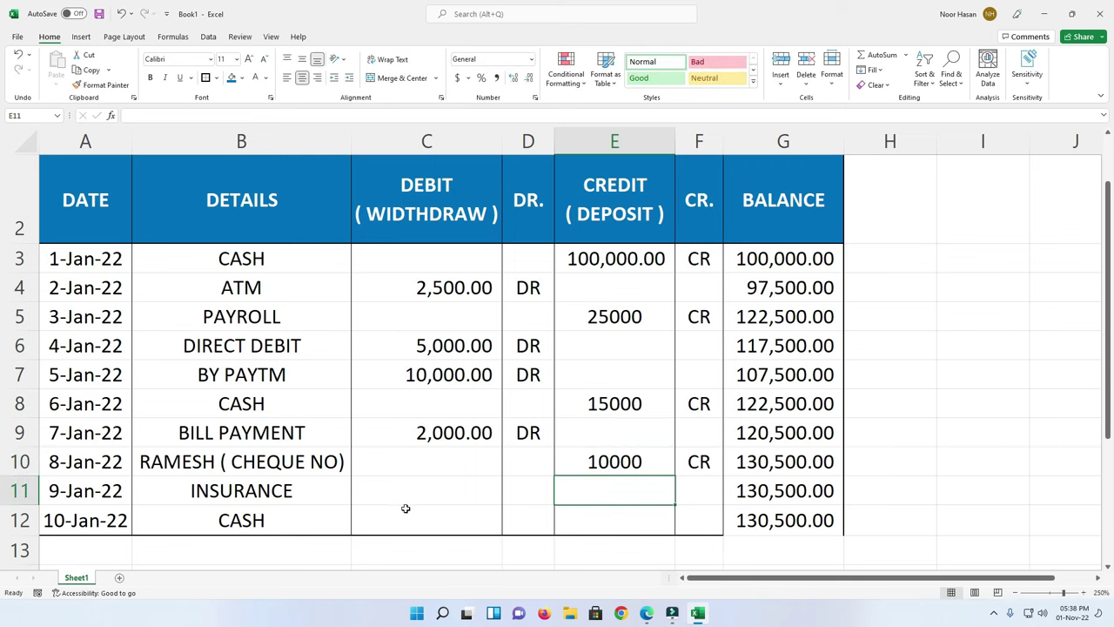
Step: Enter the 1200 insurance debit in C11 and the 1000 credit in E12
{"action": "left_click", "coordinate": [407, 486]}
{"action": "type", "text": "1200"}
{"action": "key", "text": "Return"}
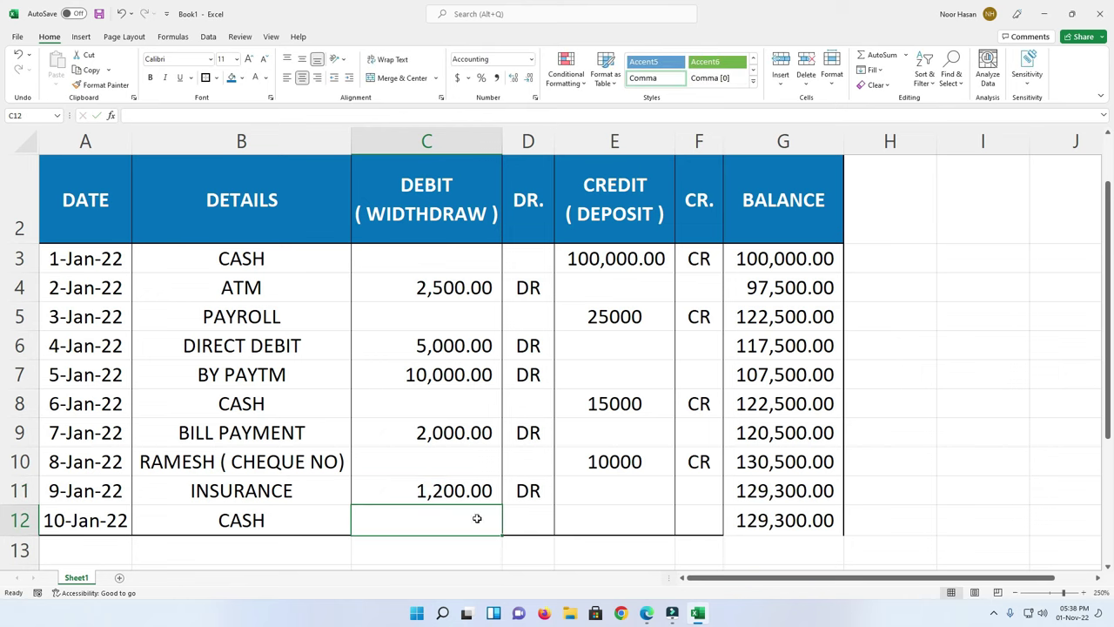
{"action": "left_click", "coordinate": [581, 523]}
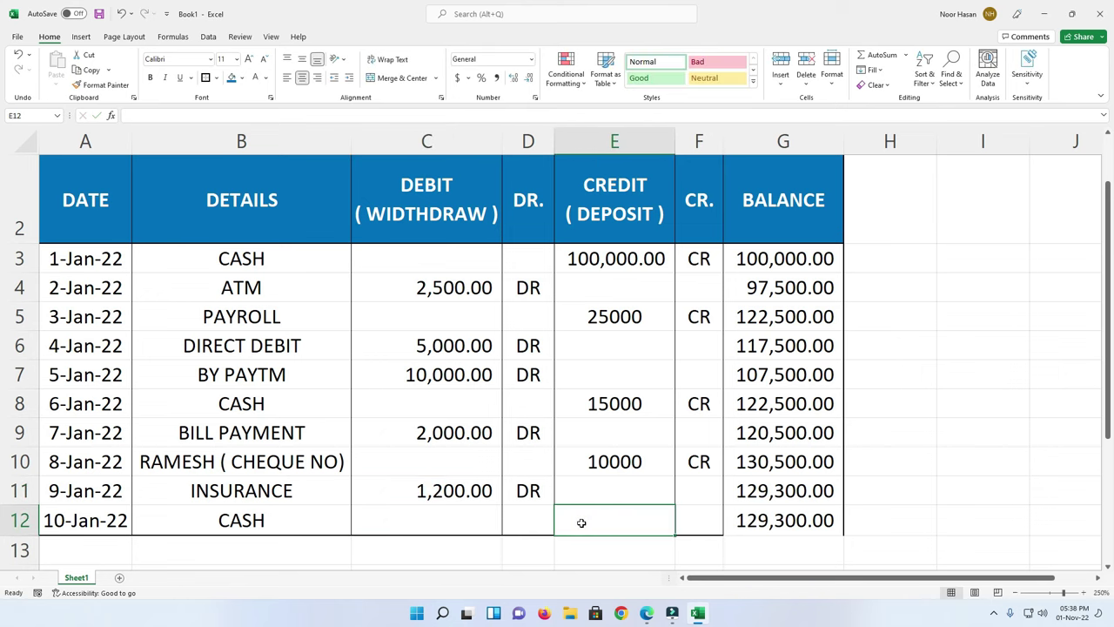
{"action": "type", "text": "1000"}
{"action": "key", "text": "Return"}
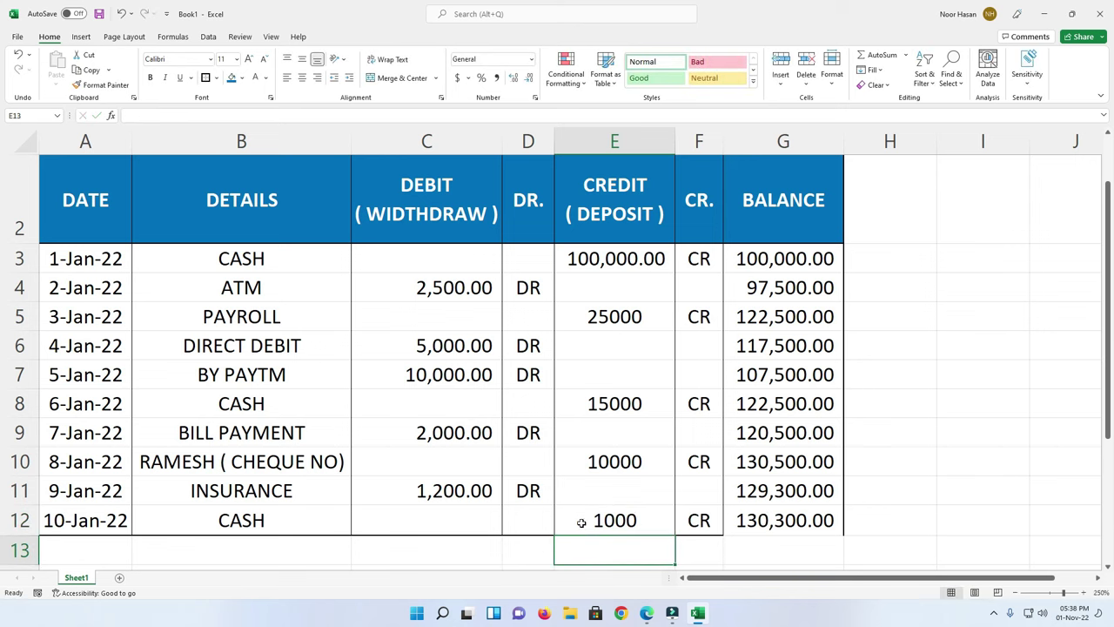
{"action": "scroll", "coordinate": [774, 515], "scroll_direction": "down", "scroll_amount": 2}
Step: Highlight cells containing 'cr' in F3:F12 with green fill and dark green text
{"action": "left_click", "coordinate": [601, 431]}
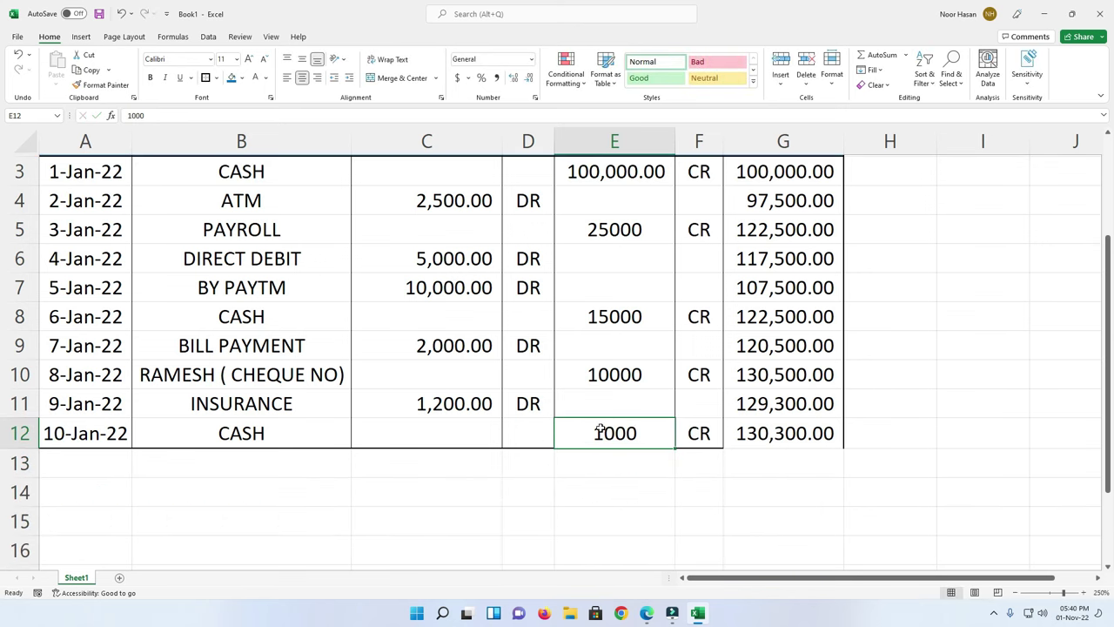
{"action": "scroll", "coordinate": [601, 430], "scroll_direction": "down", "scroll_amount": 1, "text": "ctrl"}
{"action": "scroll", "coordinate": [551, 329], "scroll_direction": "down", "scroll_amount": 1, "text": "ctrl"}
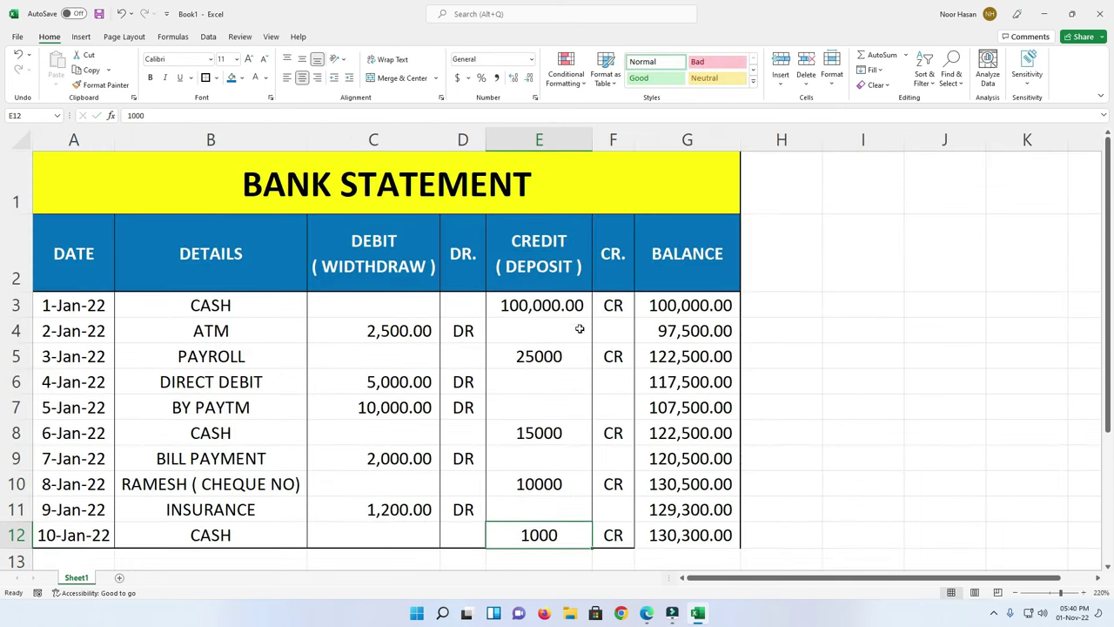
{"action": "left_click_drag", "start_coordinate": [615, 305], "coordinate": [615, 534]}
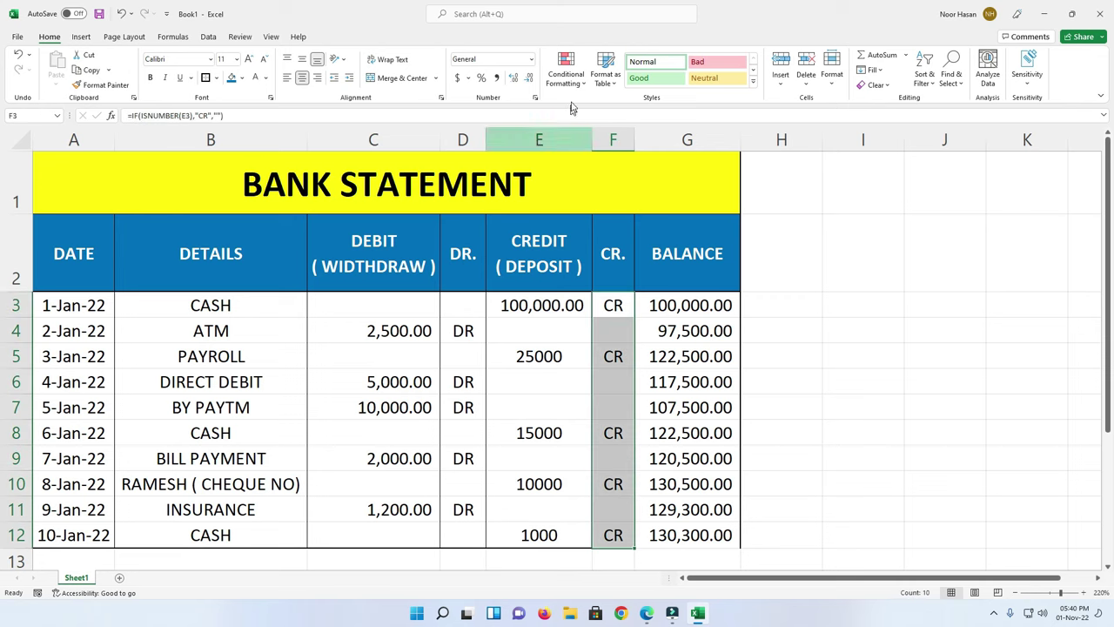
{"action": "left_click", "coordinate": [566, 70]}
{"action": "mouse_move", "coordinate": [591, 117]}
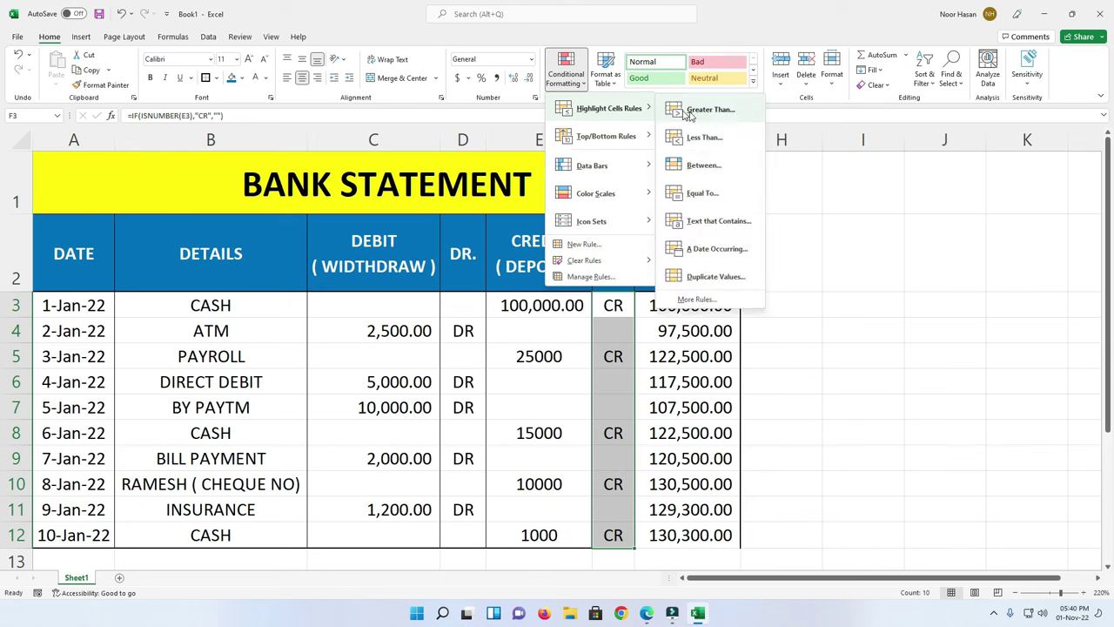
{"action": "left_click", "coordinate": [719, 223]}
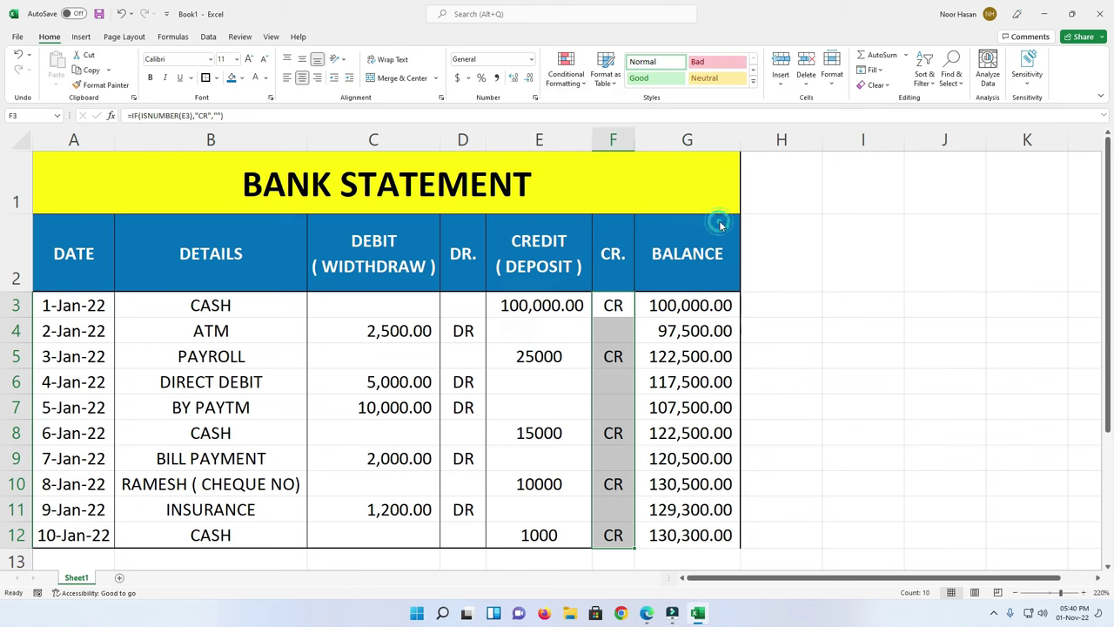
{"action": "type", "text": "cr"}
{"action": "key", "text": "Tab"}
{"action": "left_click", "coordinate": [471, 304]}
{"action": "left_click", "coordinate": [484, 330]}
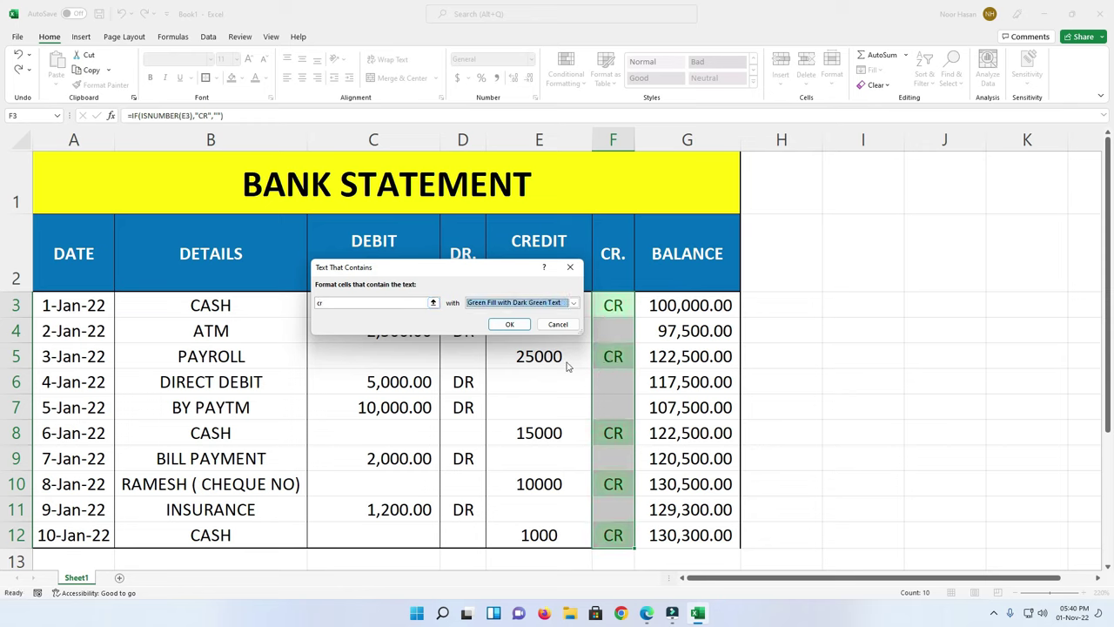
{"action": "left_click", "coordinate": [509, 324]}
Step: Highlight cells containing 'DR' in D3:D12 with light red fill and dark red text
{"action": "left_click", "coordinate": [458, 308]}
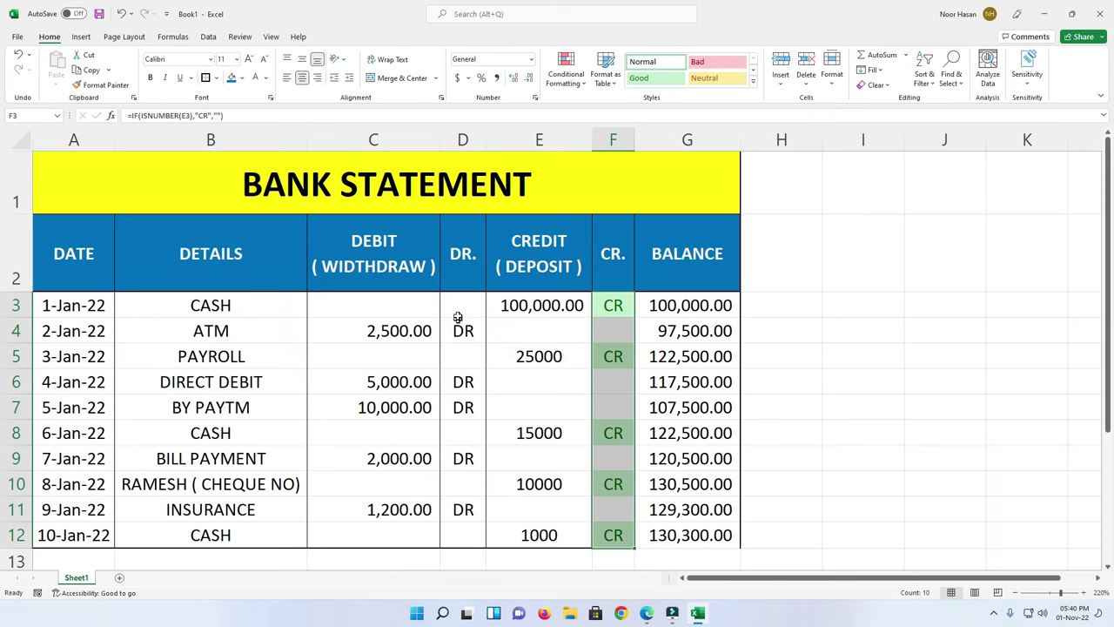
{"action": "left_click_drag", "start_coordinate": [468, 371], "coordinate": [462, 533]}
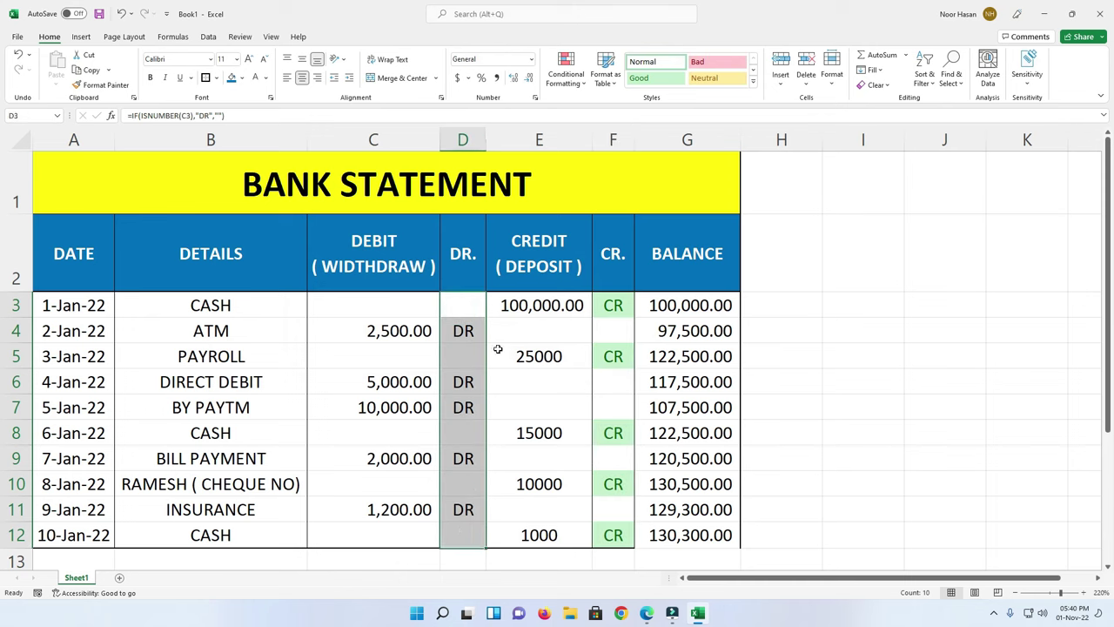
{"action": "left_click", "coordinate": [566, 74]}
{"action": "mouse_move", "coordinate": [609, 108]}
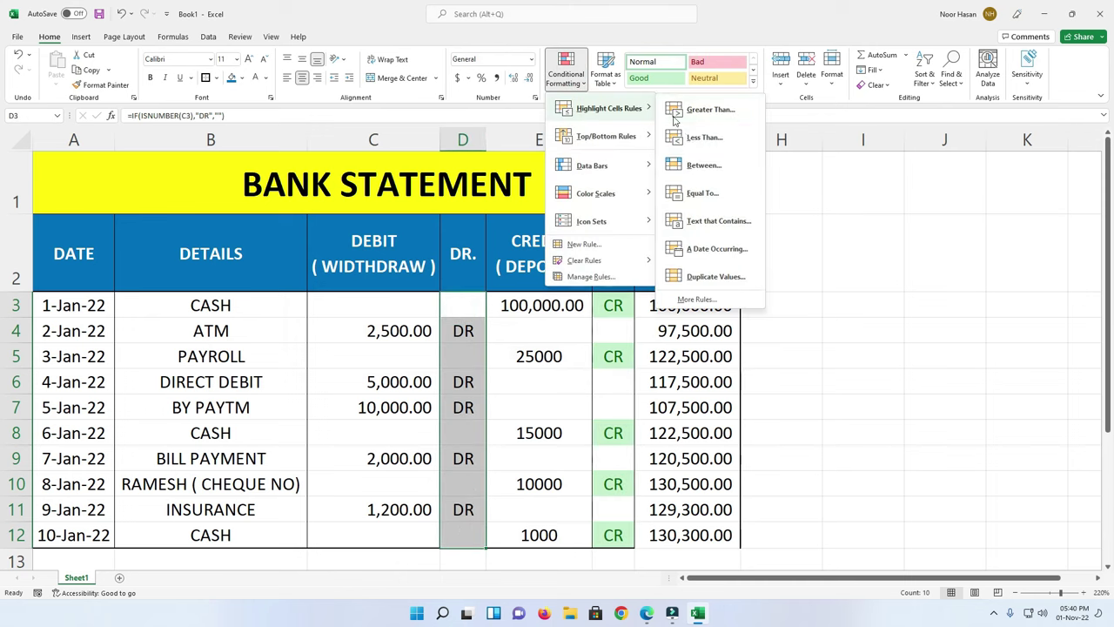
{"action": "left_click", "coordinate": [719, 223]}
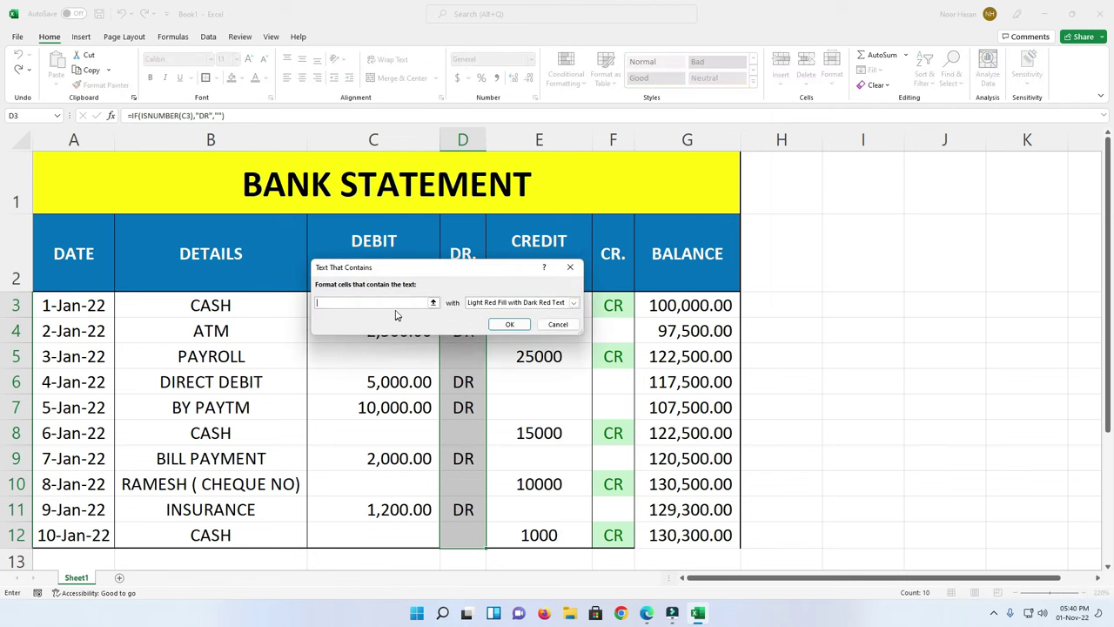
{"action": "type", "text": "DR"}
{"action": "left_click", "coordinate": [480, 303]}
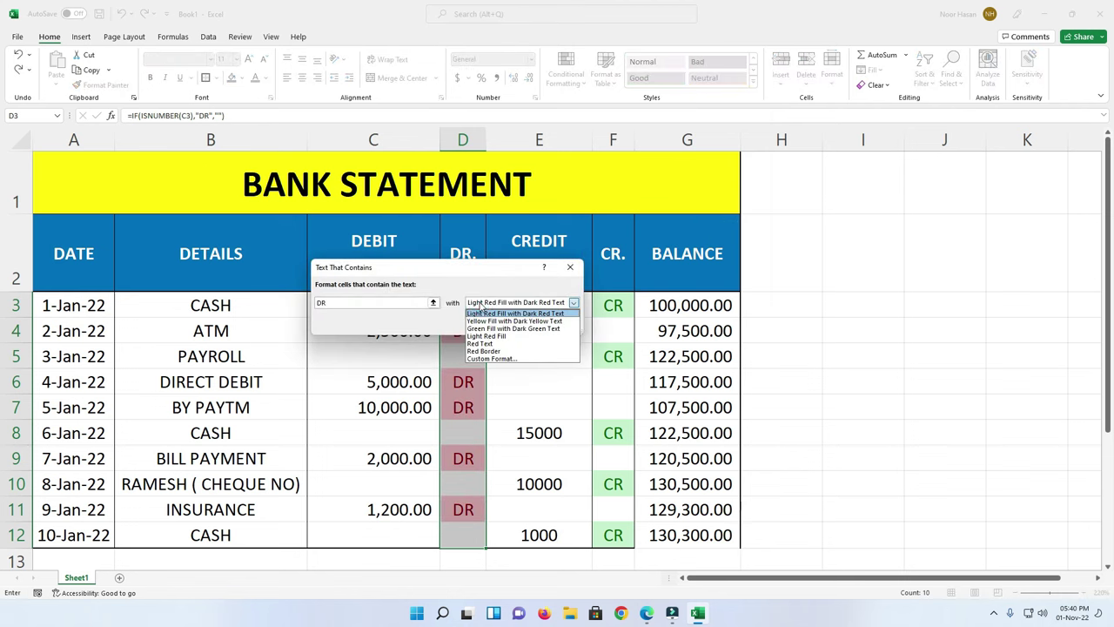
{"action": "left_click", "coordinate": [478, 316]}
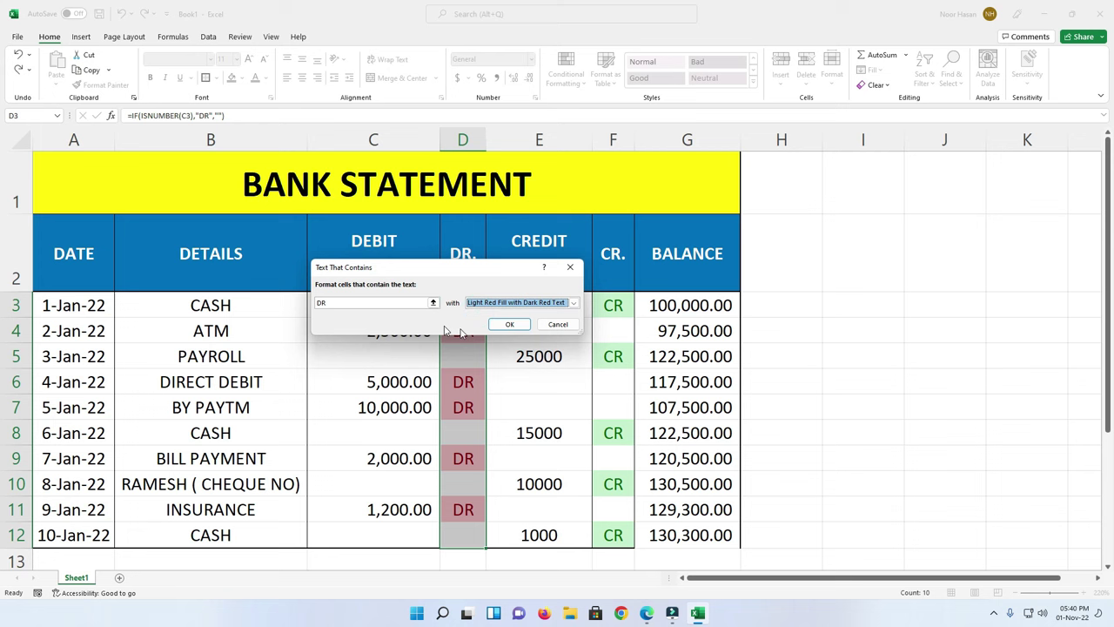
{"action": "left_click", "coordinate": [511, 324]}
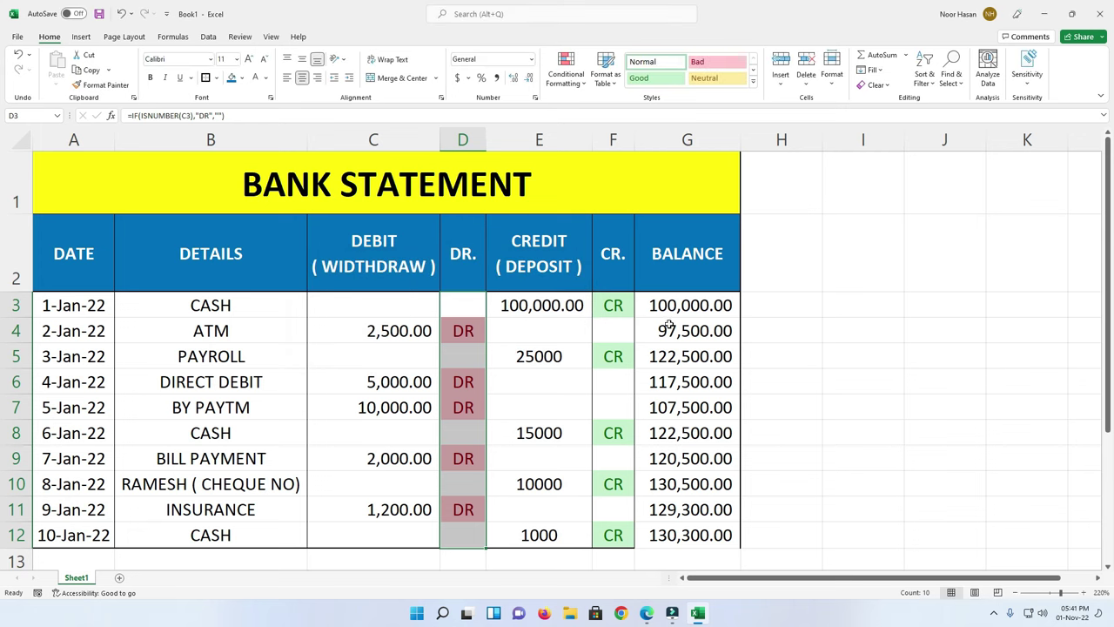
Step: Apply the Green-Yellow-Red colour scale to the balances in G3:G12
{"action": "left_click_drag", "start_coordinate": [676, 306], "coordinate": [685, 533]}
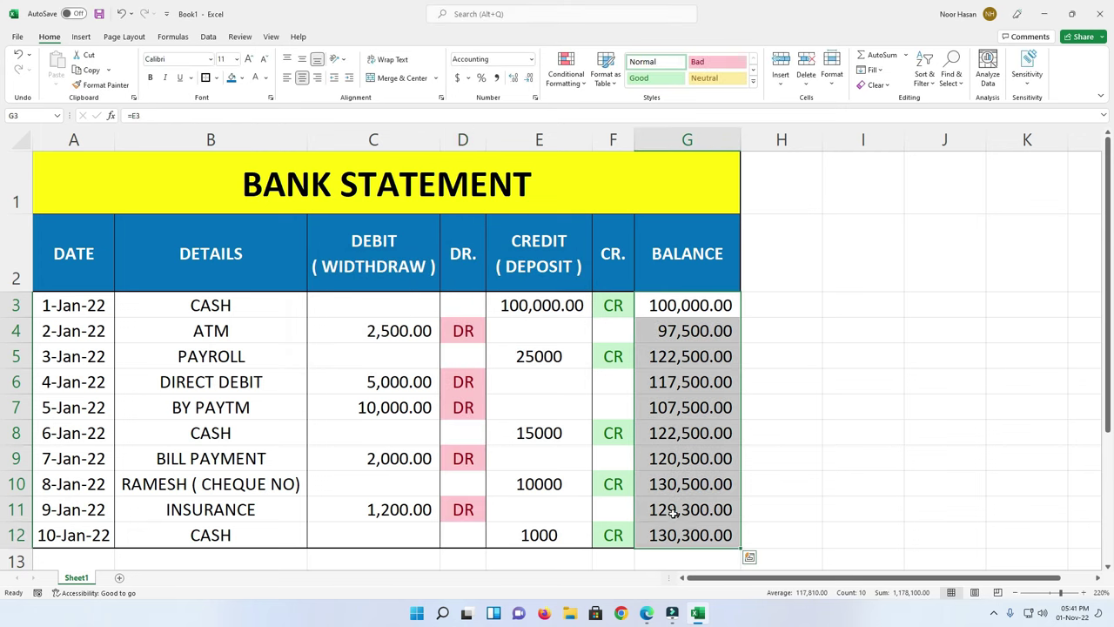
{"action": "left_click", "coordinate": [566, 73]}
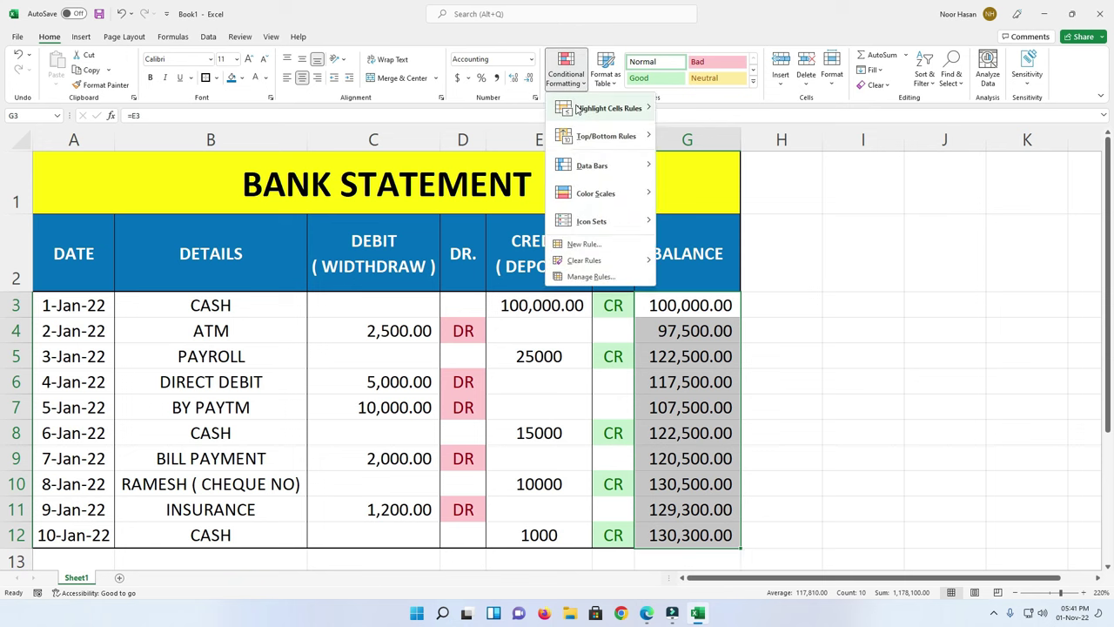
{"action": "mouse_move", "coordinate": [577, 109]}
{"action": "mouse_move", "coordinate": [589, 223]}
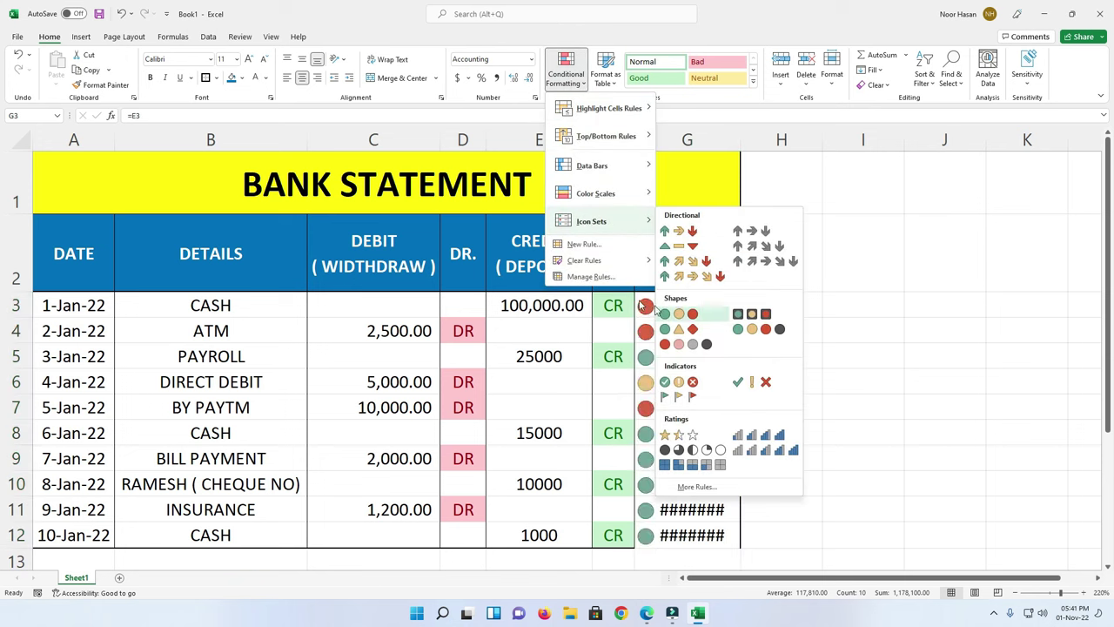
{"action": "mouse_move", "coordinate": [595, 193]}
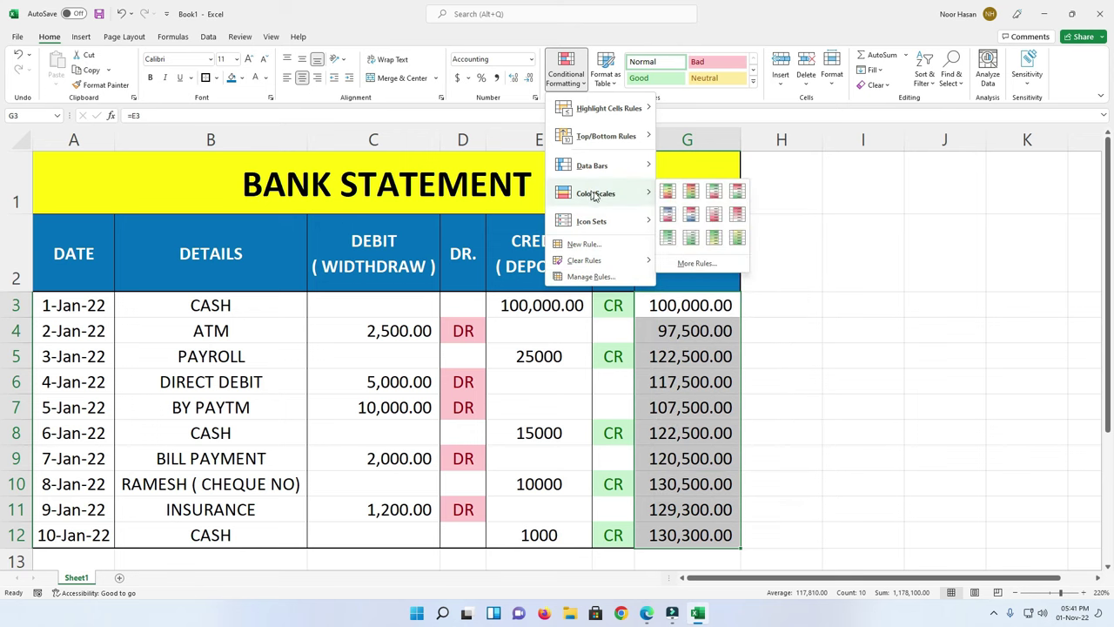
{"action": "left_click", "coordinate": [669, 192]}
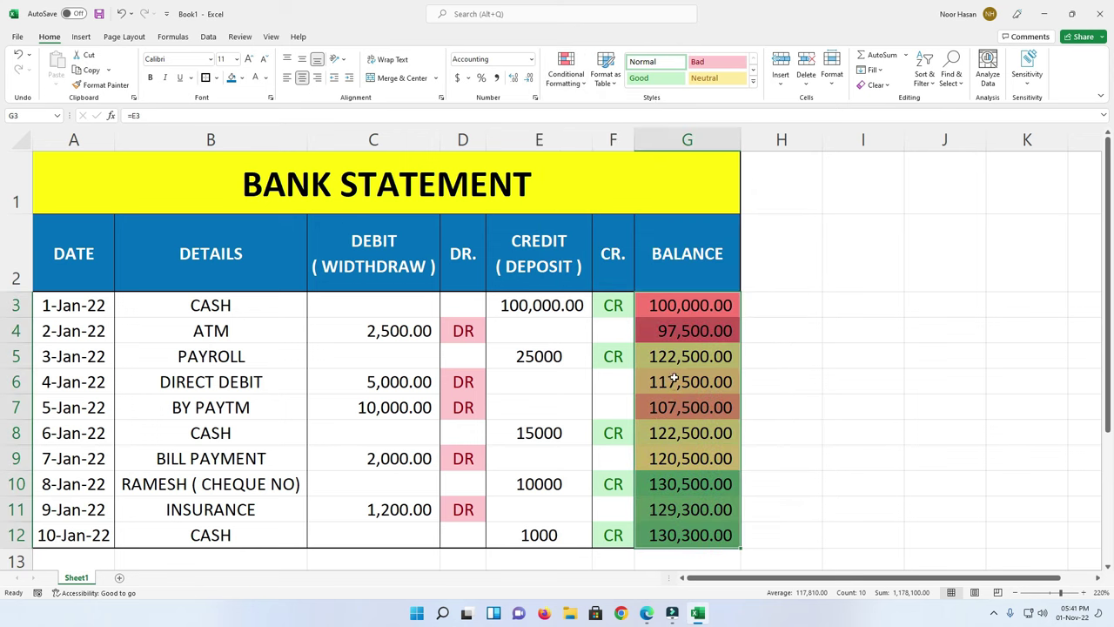
{"action": "left_click", "coordinate": [677, 422]}
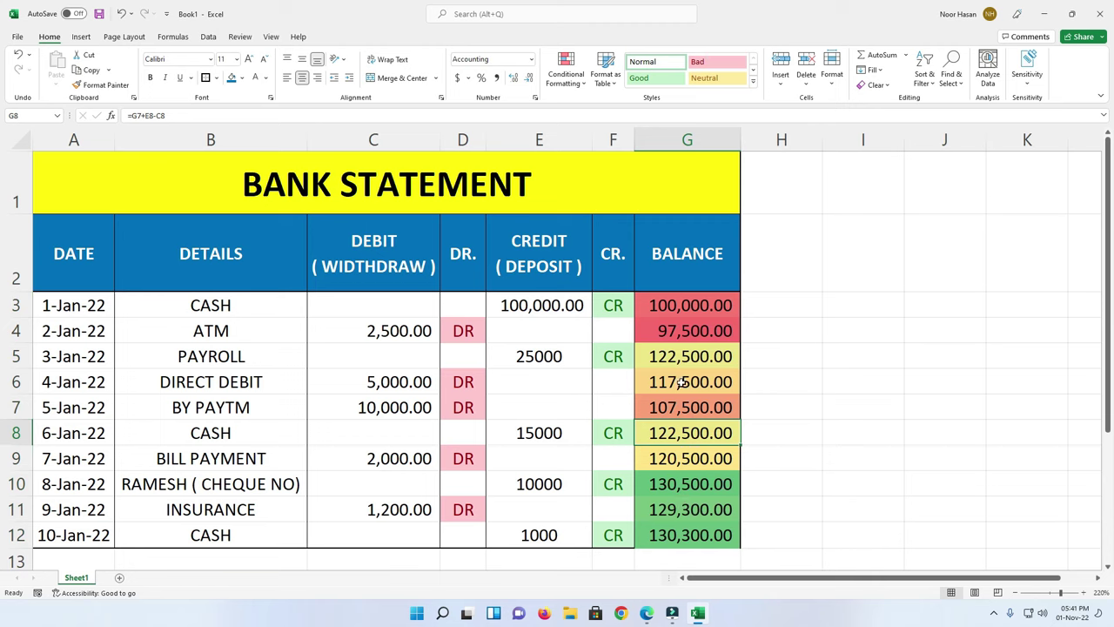
{"action": "key", "text": "Up"}
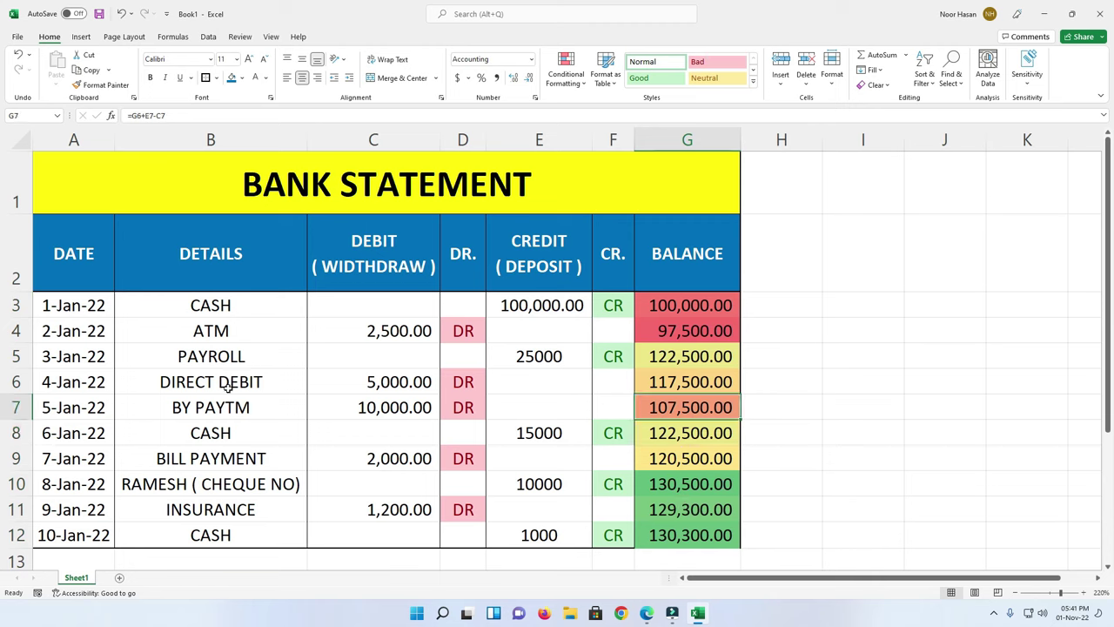
{"action": "left_click", "coordinate": [361, 382]}
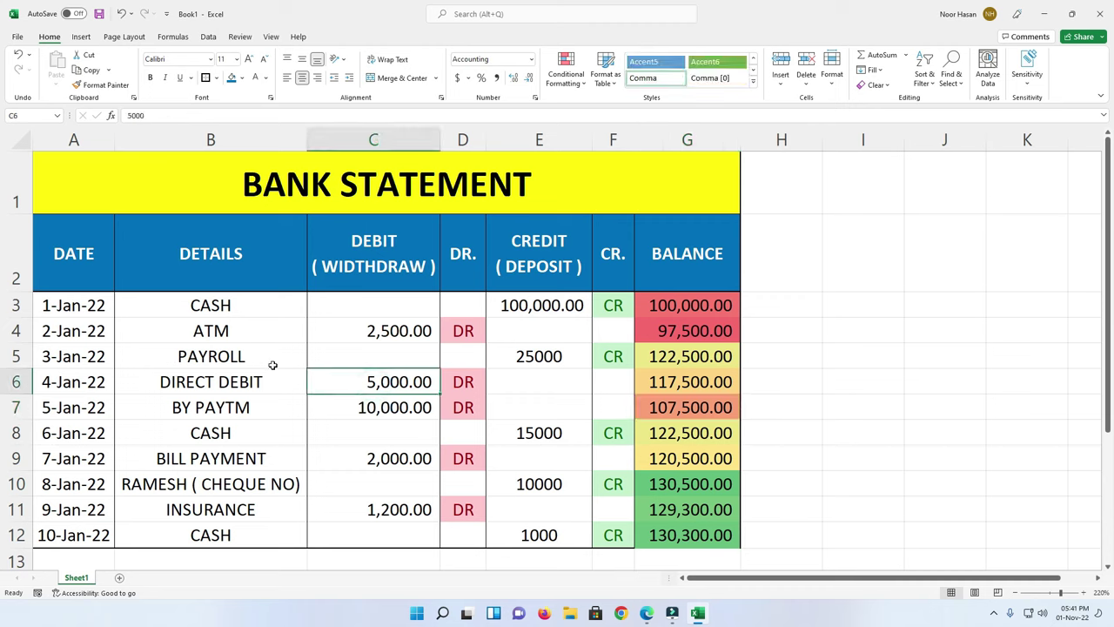